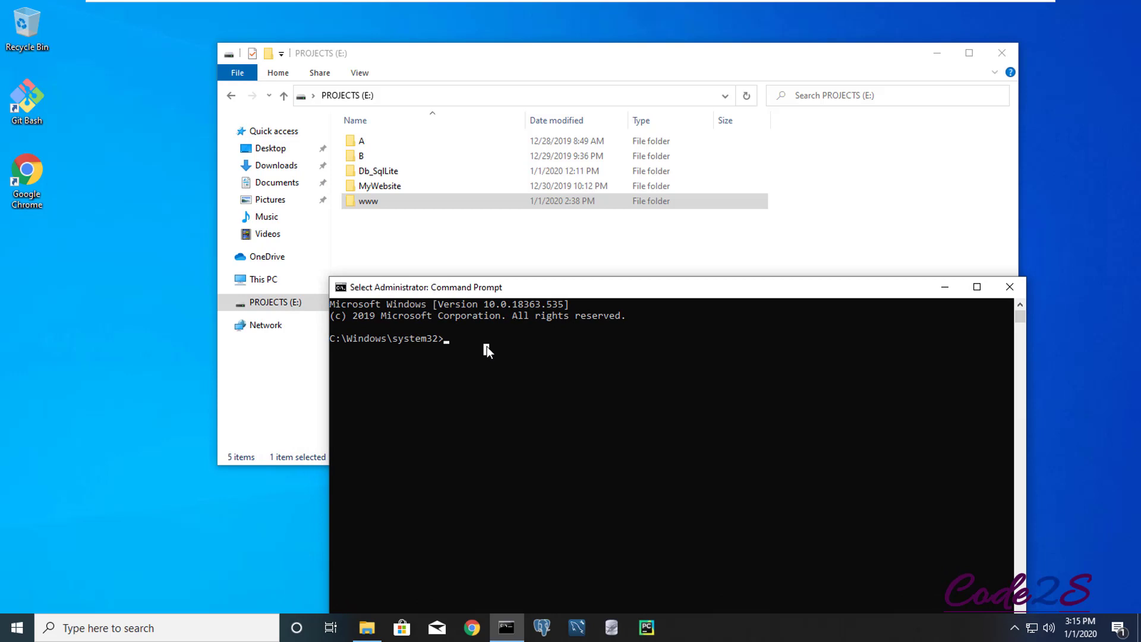
# - Go to E:\www and create the code2s.com folder
pyautogui.write('e:')
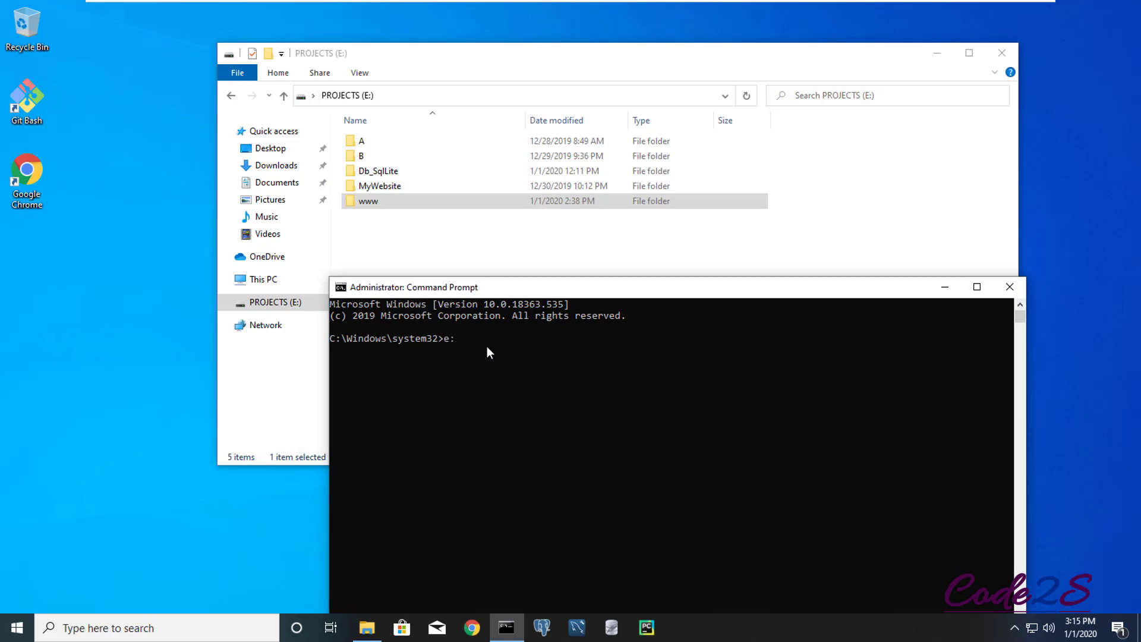
pyautogui.press('Return')
pyautogui.write('cd www')
pyautogui.press('Return')
pyautogui.write('mkdir code2s.com')
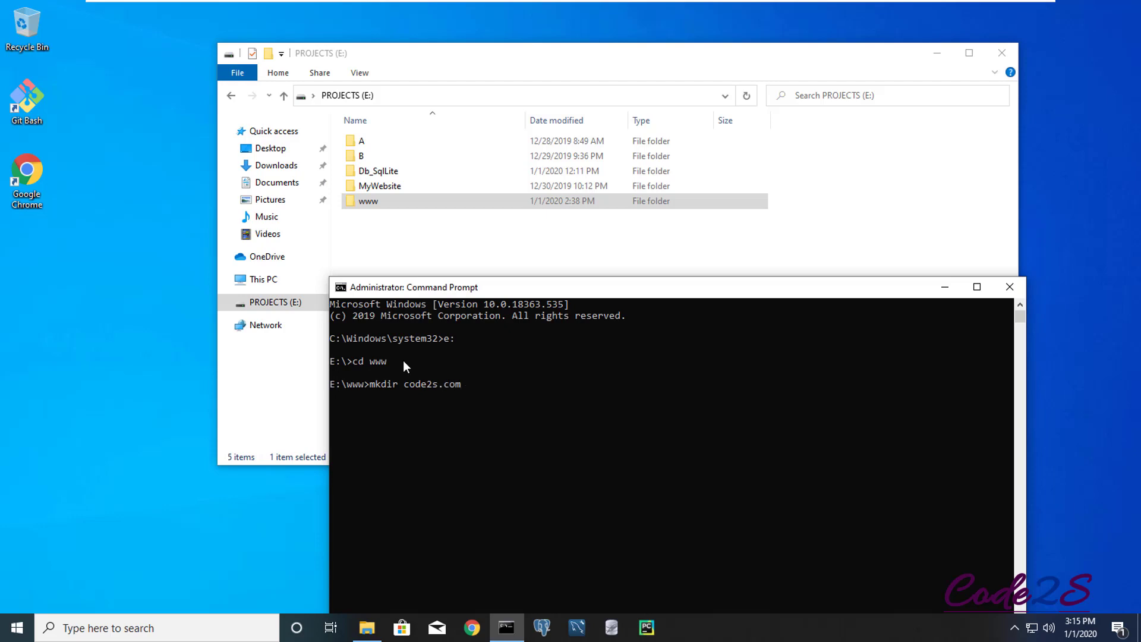
pyautogui.press('Return')
# - Change into code2s.com and confirm the new folder in File Explorer
pyautogui.write('cd co')
pyautogui.press('Tab')
pyautogui.press('Return')
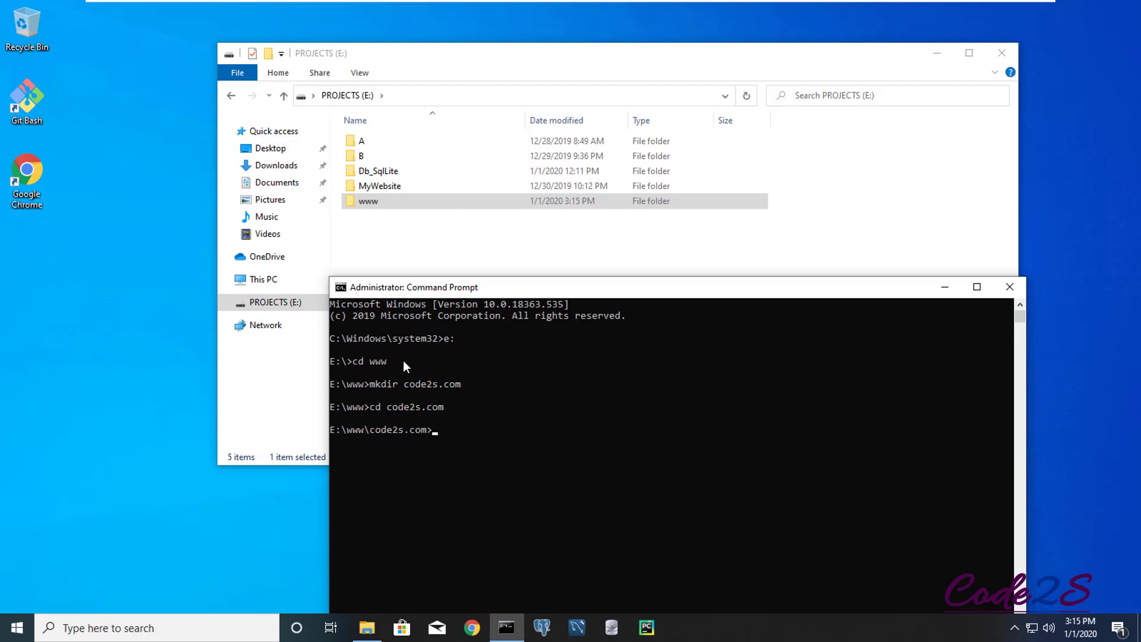
pyautogui.doubleClick(382, 202)
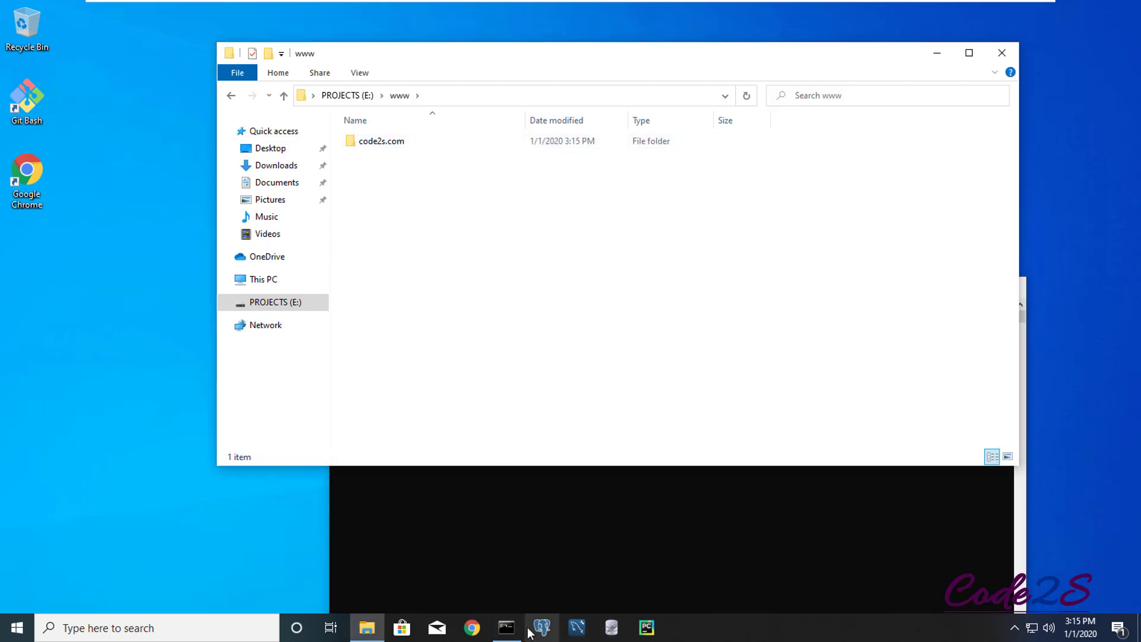
pyautogui.click(525, 545)
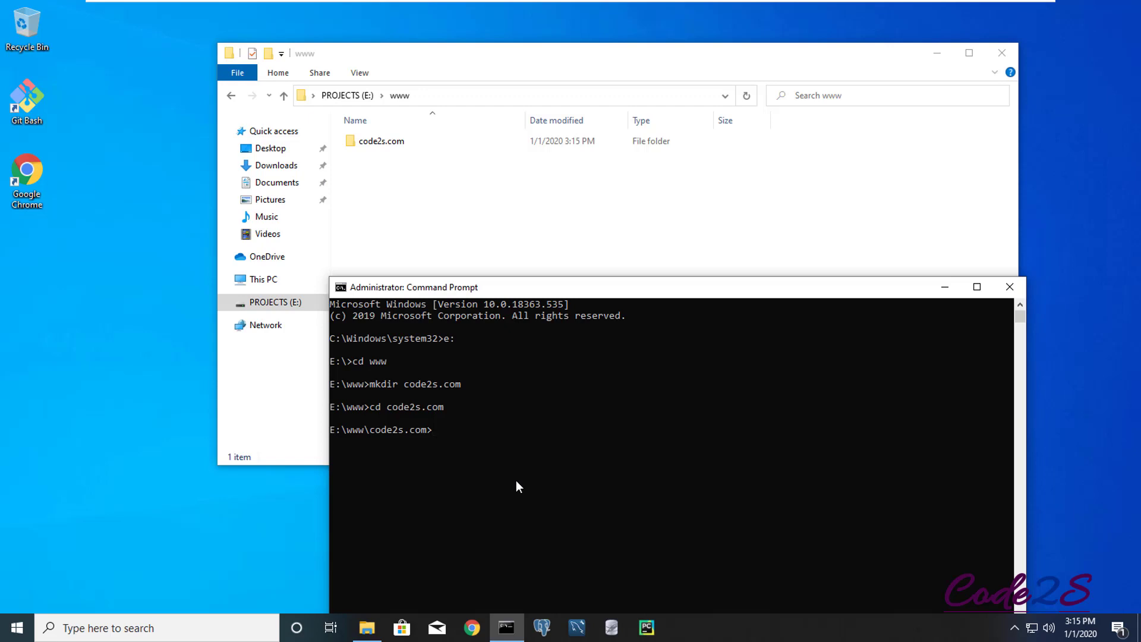
pyautogui.click(436, 431)
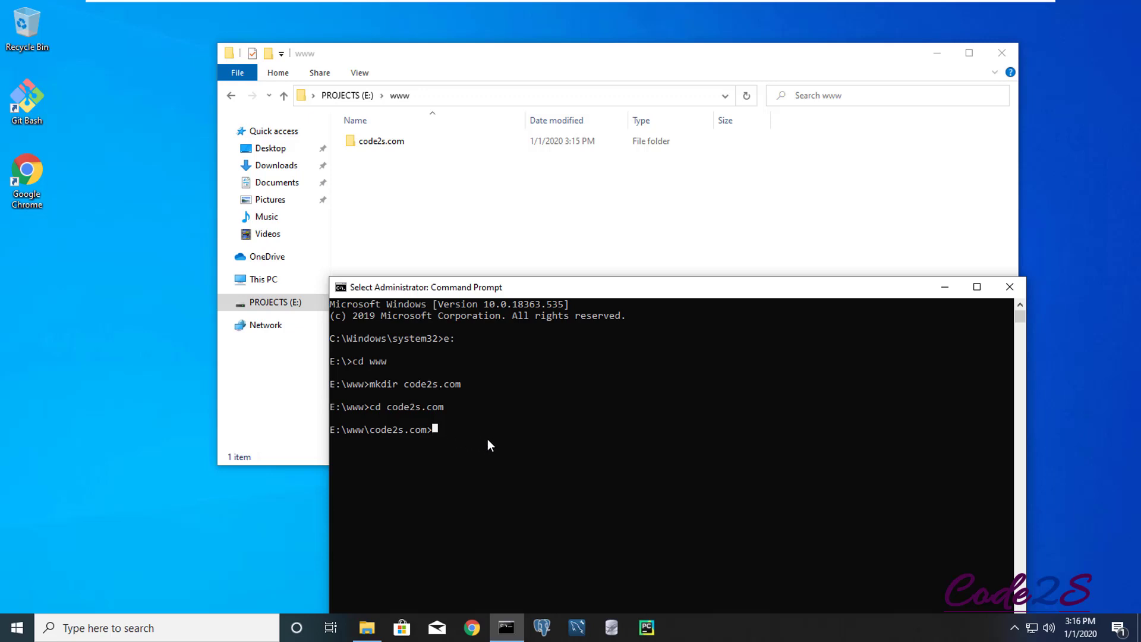
# - Create the env virtual environment with virtualenv -p python env and check its folder
pyautogui.write('virtualenv')
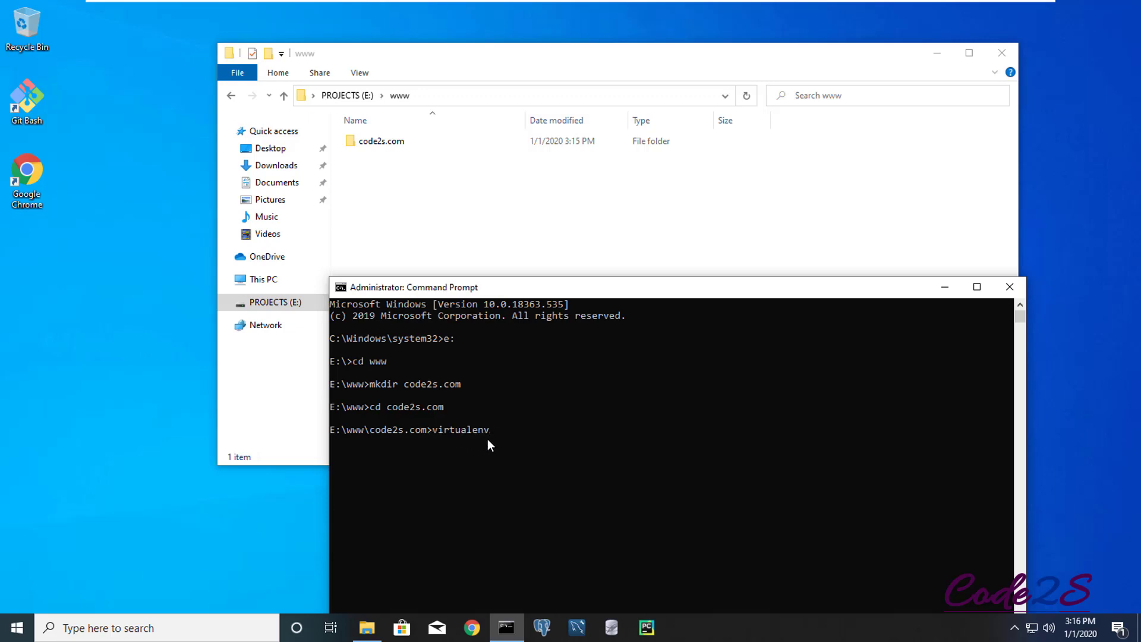
pyautogui.write(' -p python env')
pyautogui.press('Return')
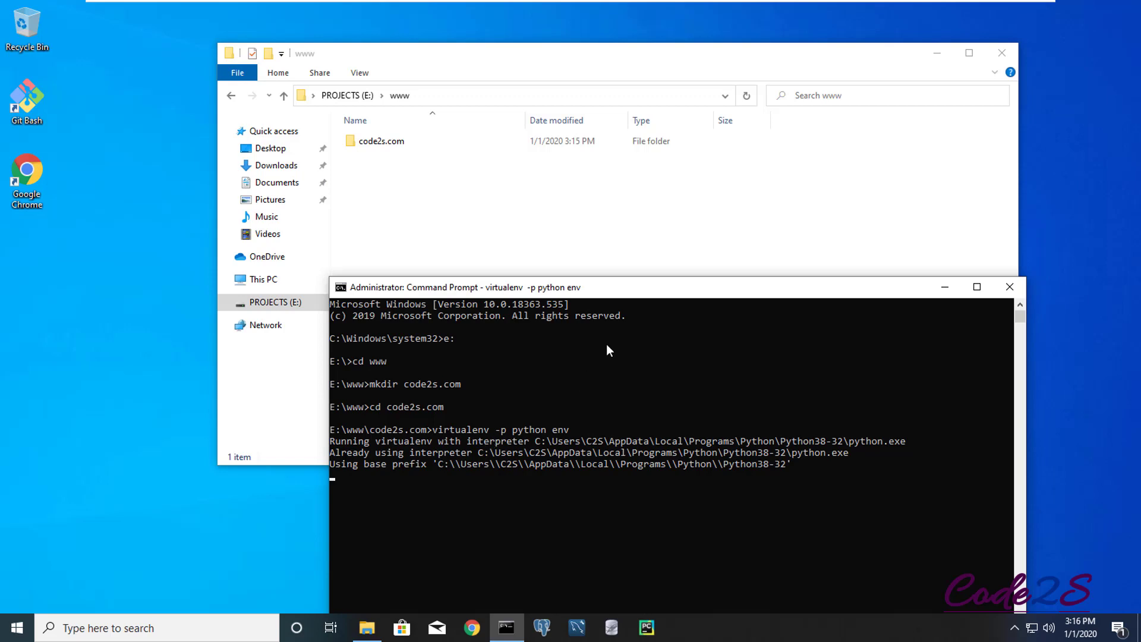
pyautogui.moveTo(637, 287); pyautogui.dragTo(637, 269)
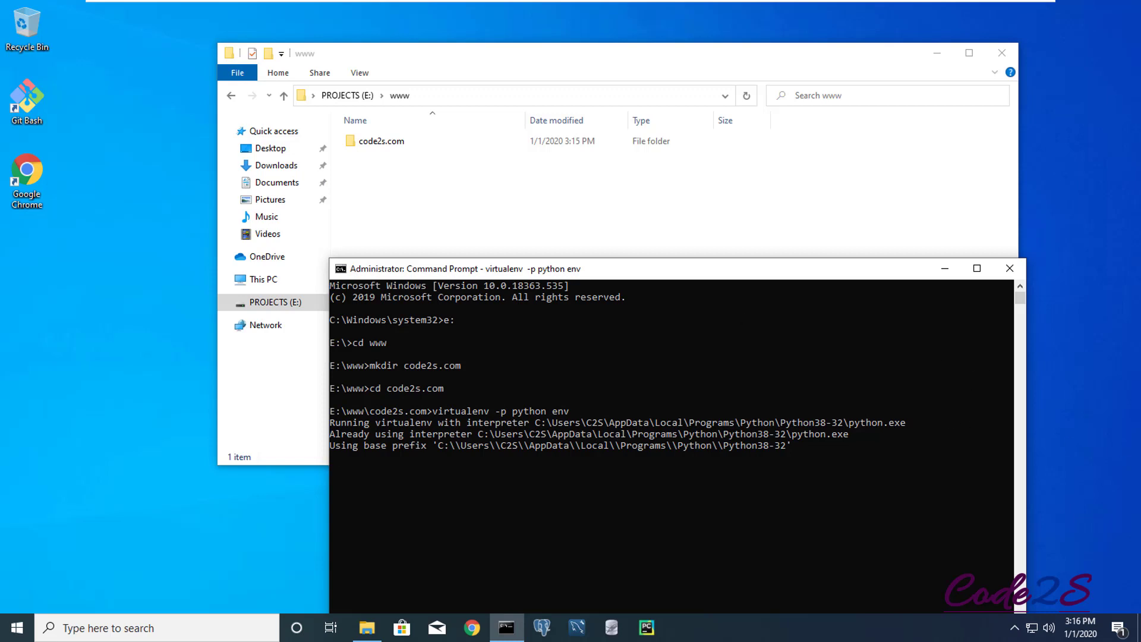
pyautogui.click(486, 513)
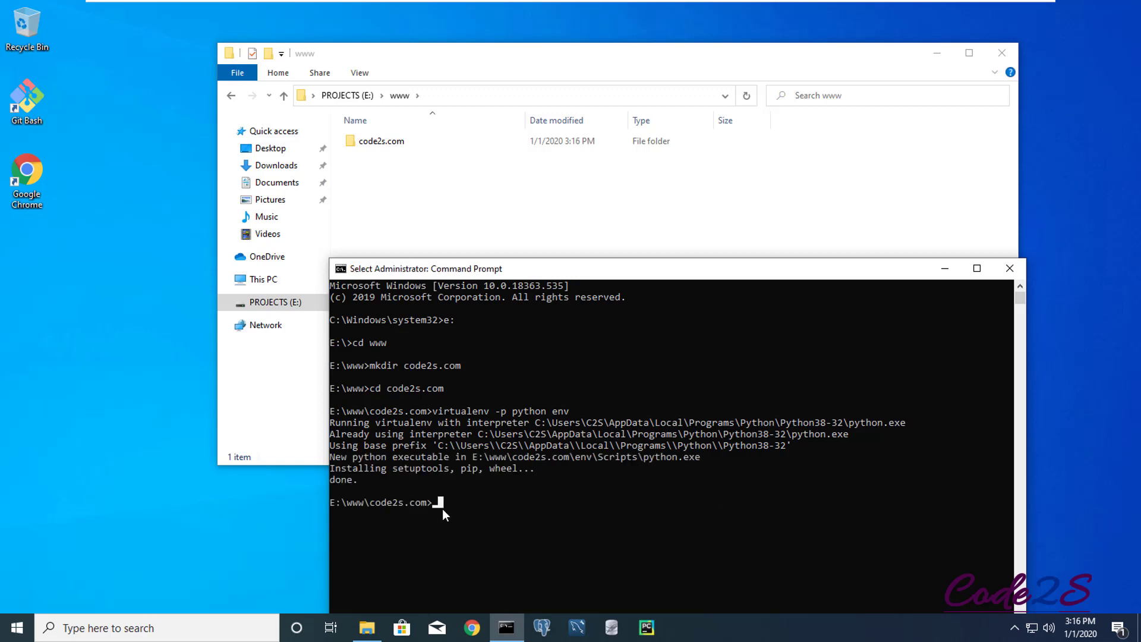
pyautogui.doubleClick(369, 141)
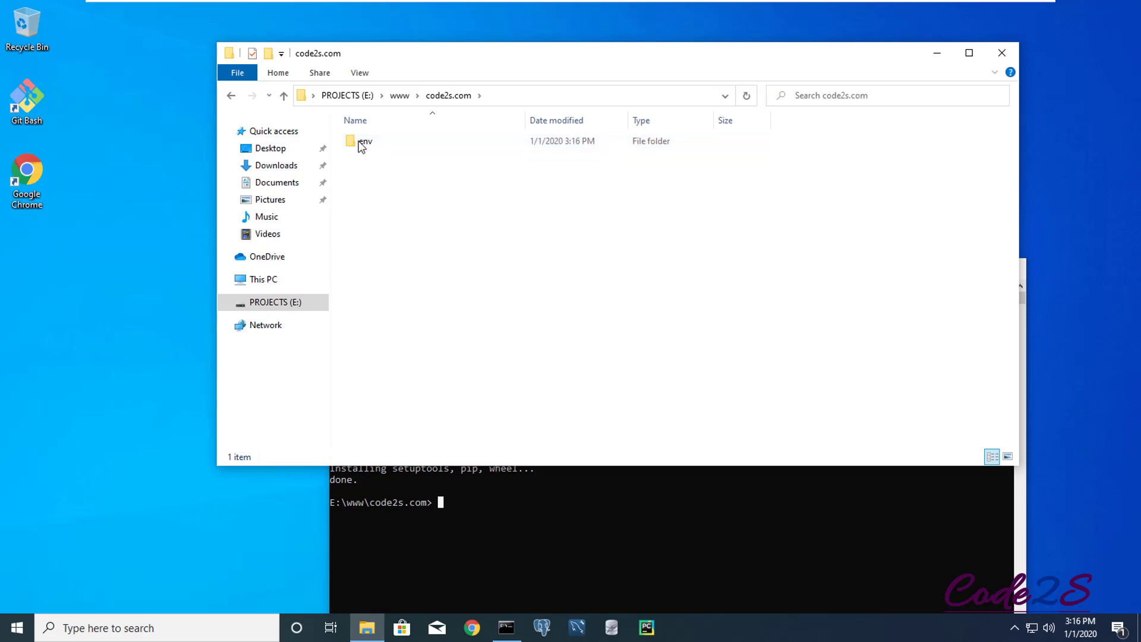
pyautogui.click(456, 509)
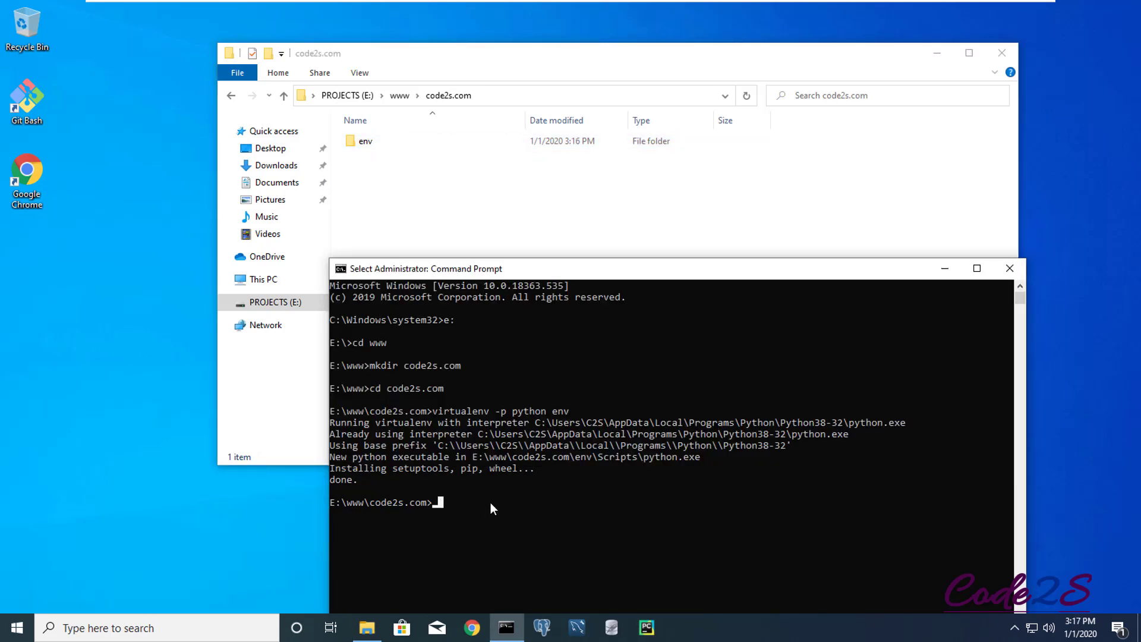
# - Activate env with env\Scripts\activate so the prompt shows (env)
pyautogui.write('env')
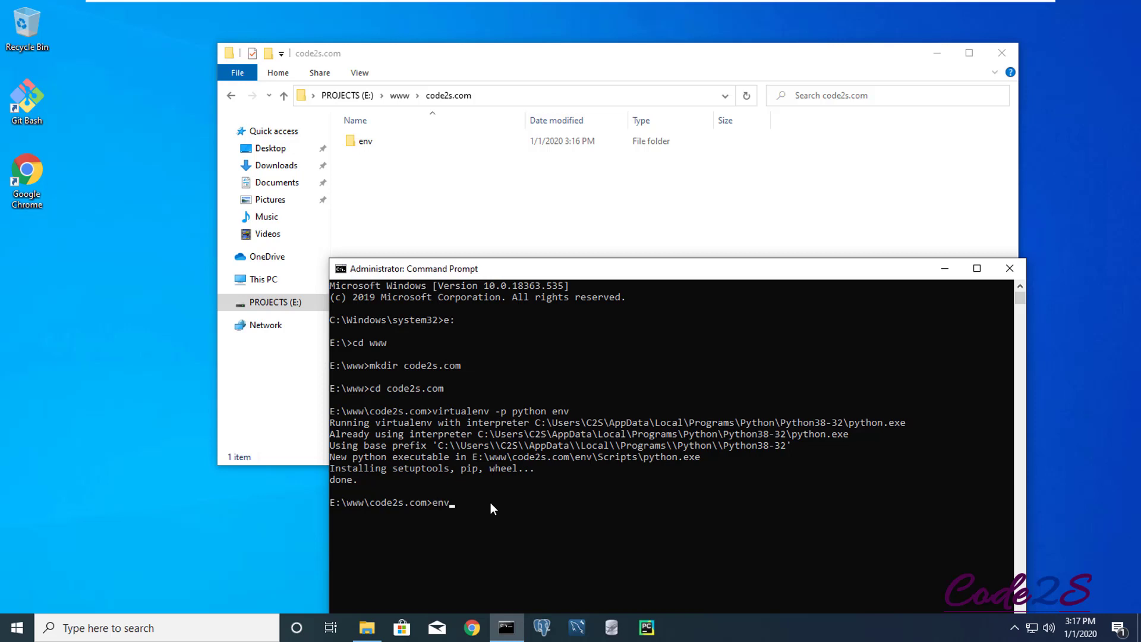
pyautogui.write('\\Scripts\\activate')
pyautogui.press('Return')
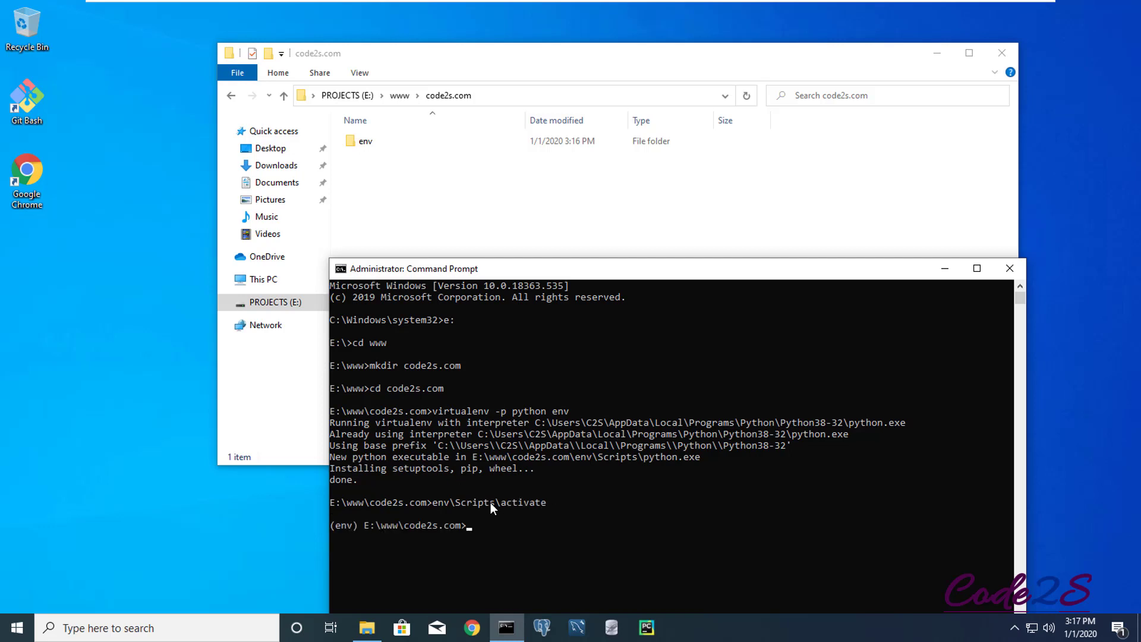
pyautogui.moveTo(360, 524); pyautogui.dragTo(349, 524)
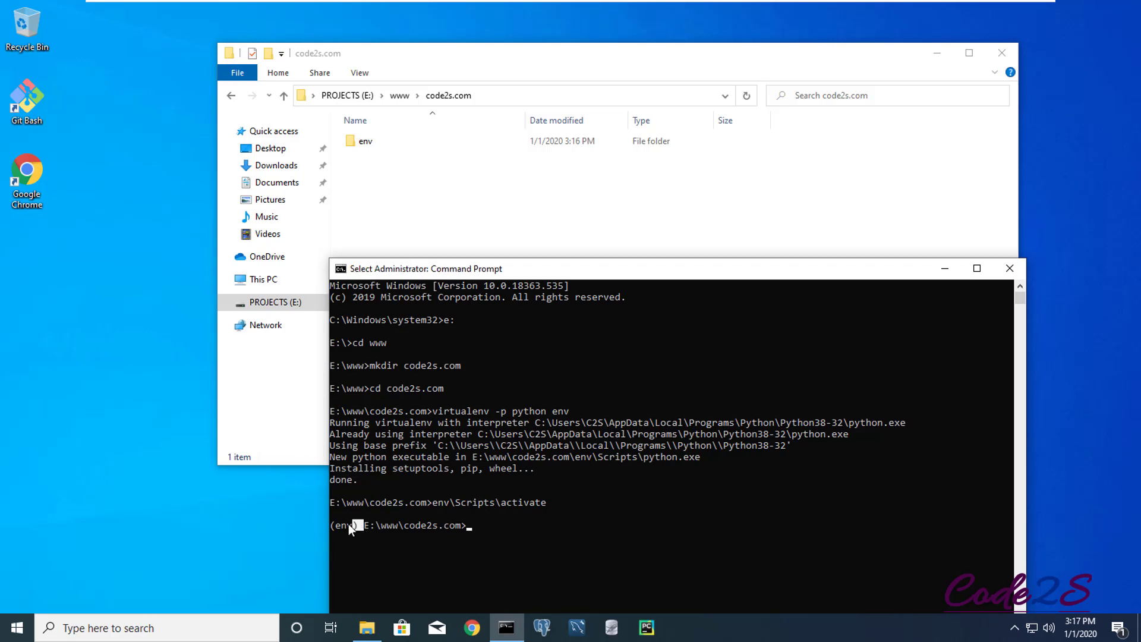
pyautogui.click(474, 526)
# - Install Django 3.0.1 with asgiref 3.2.3, pytz 2019.3 and sqlparse 0.3.0 via pip
pyautogui.press('Escape')
pyautogui.write('pip install django')
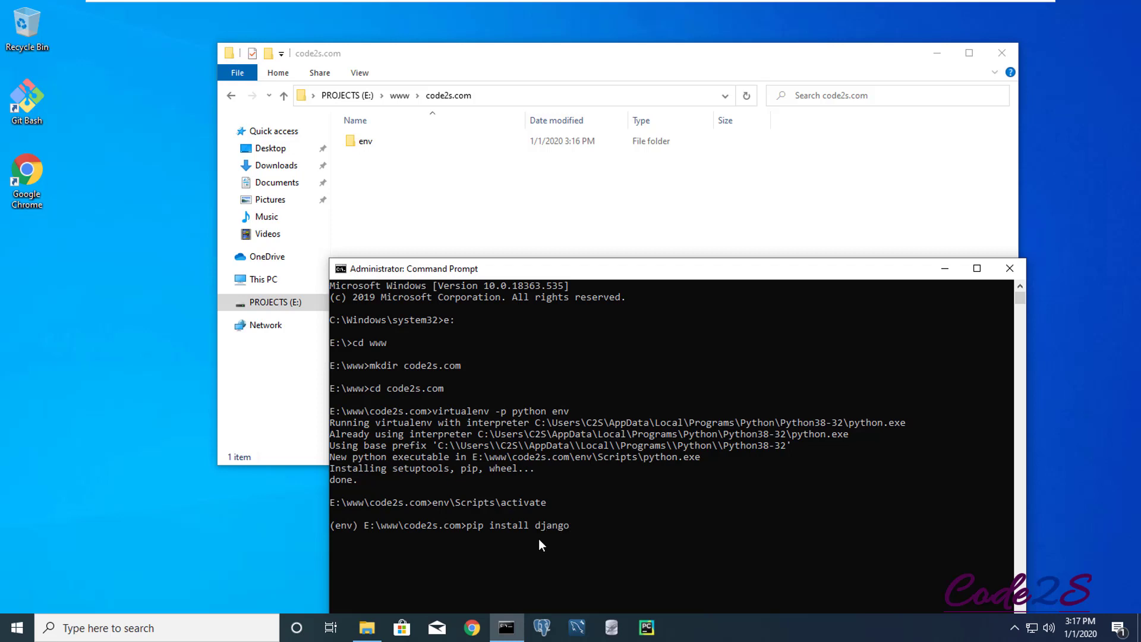
pyautogui.press('Return')
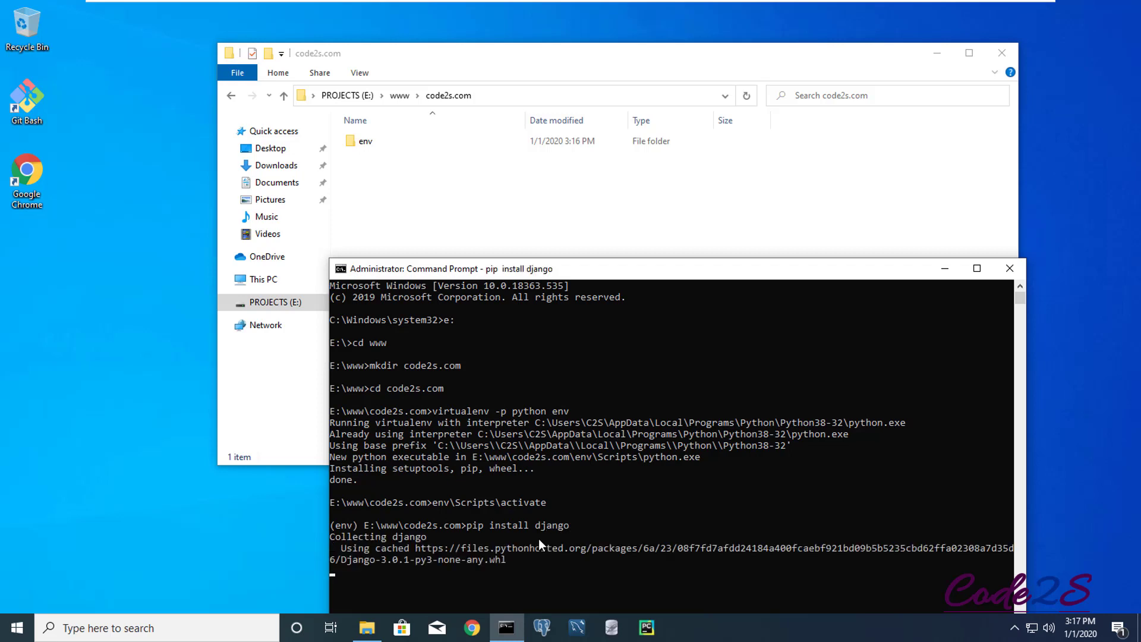
pyautogui.moveTo(607, 273); pyautogui.dragTo(610, 209)
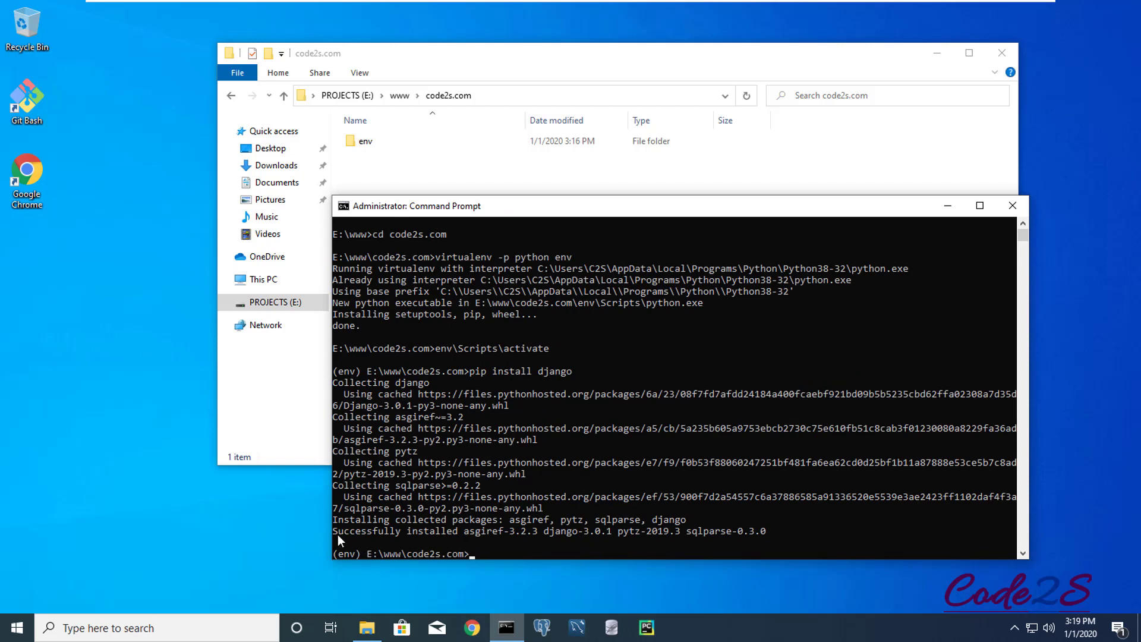
pyautogui.moveTo(334, 532); pyautogui.dragTo(750, 531)
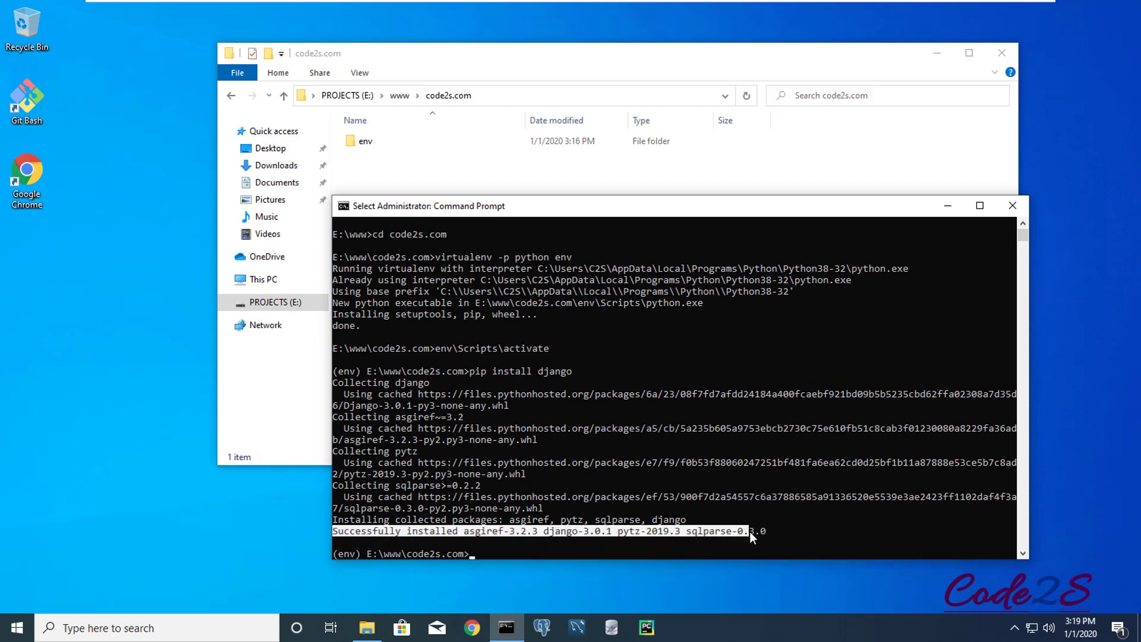
pyautogui.click(500, 520)
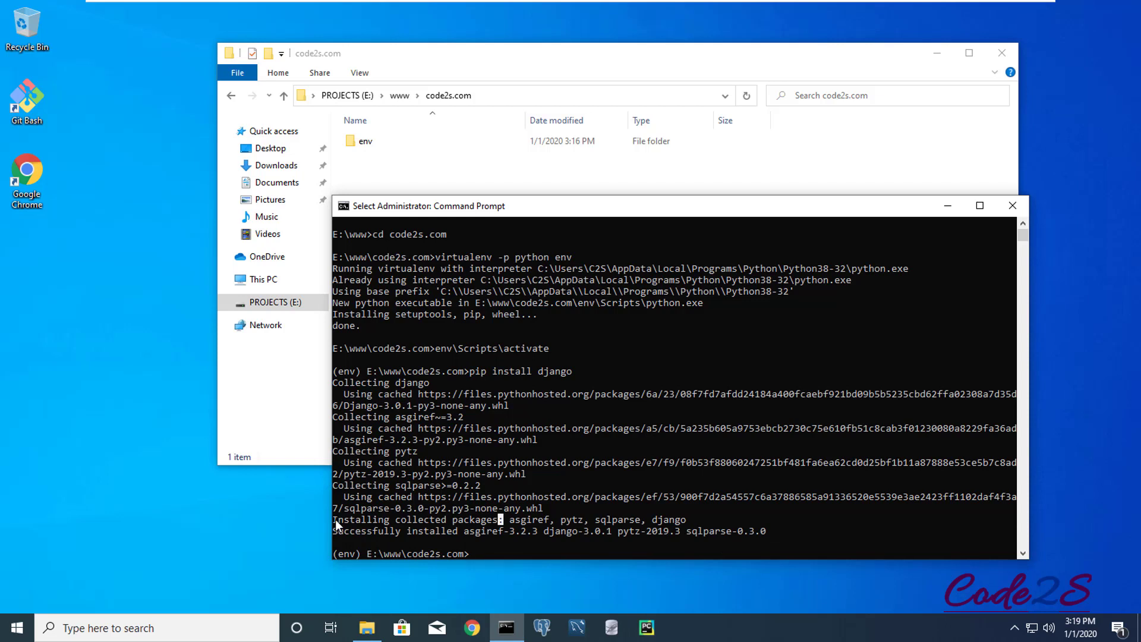
pyautogui.moveTo(334, 519); pyautogui.dragTo(767, 530)
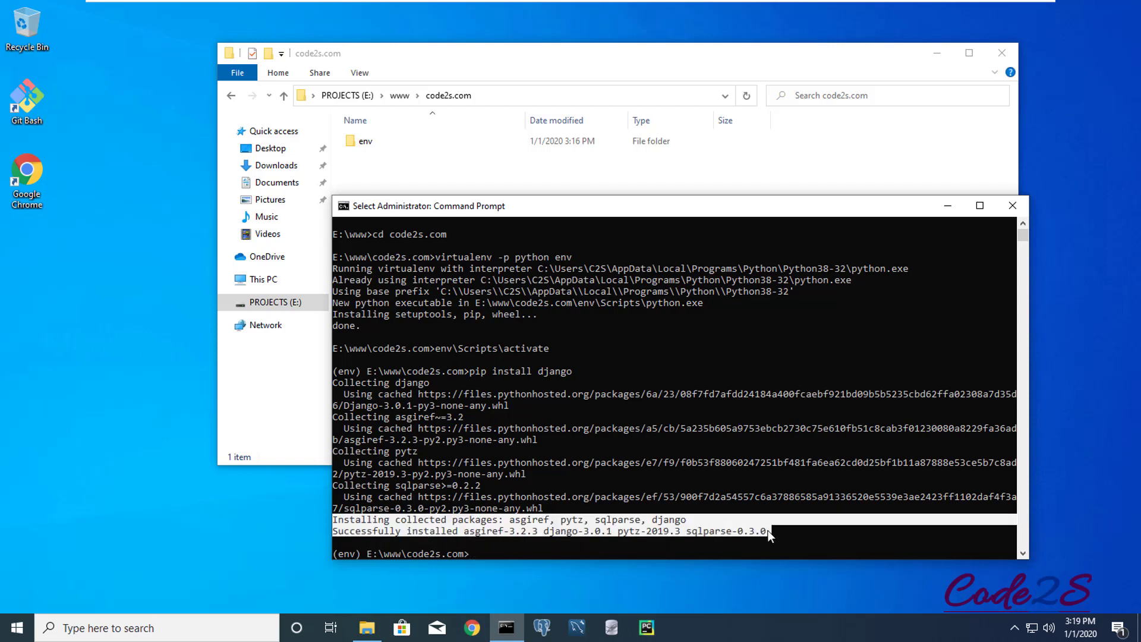
pyautogui.click(602, 531)
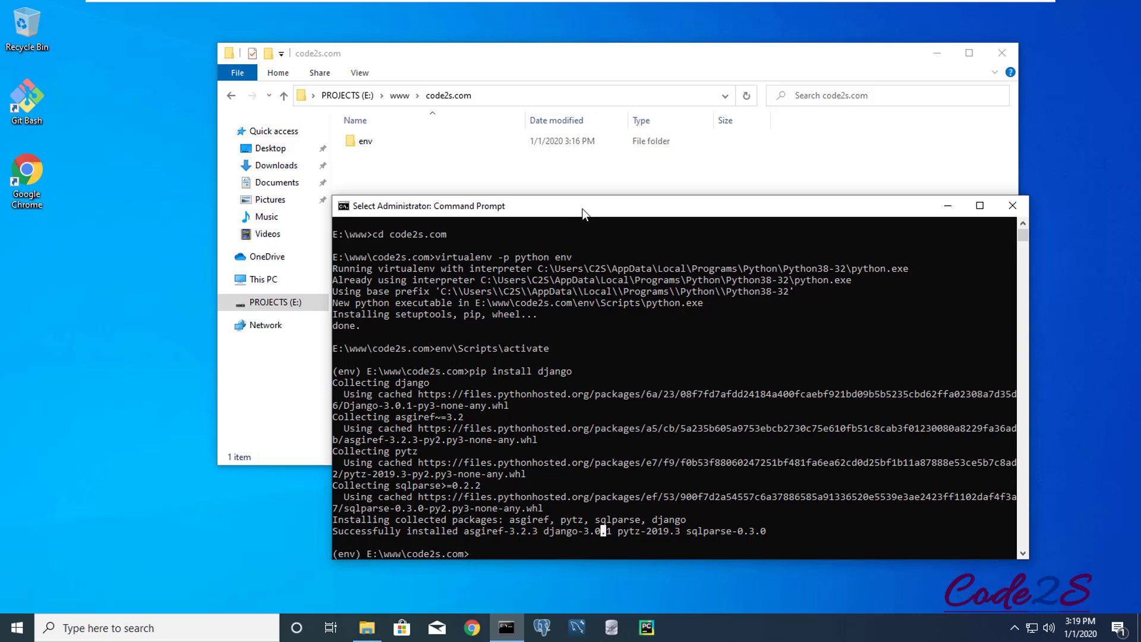
pyautogui.moveTo(582, 209); pyautogui.dragTo(587, 205)
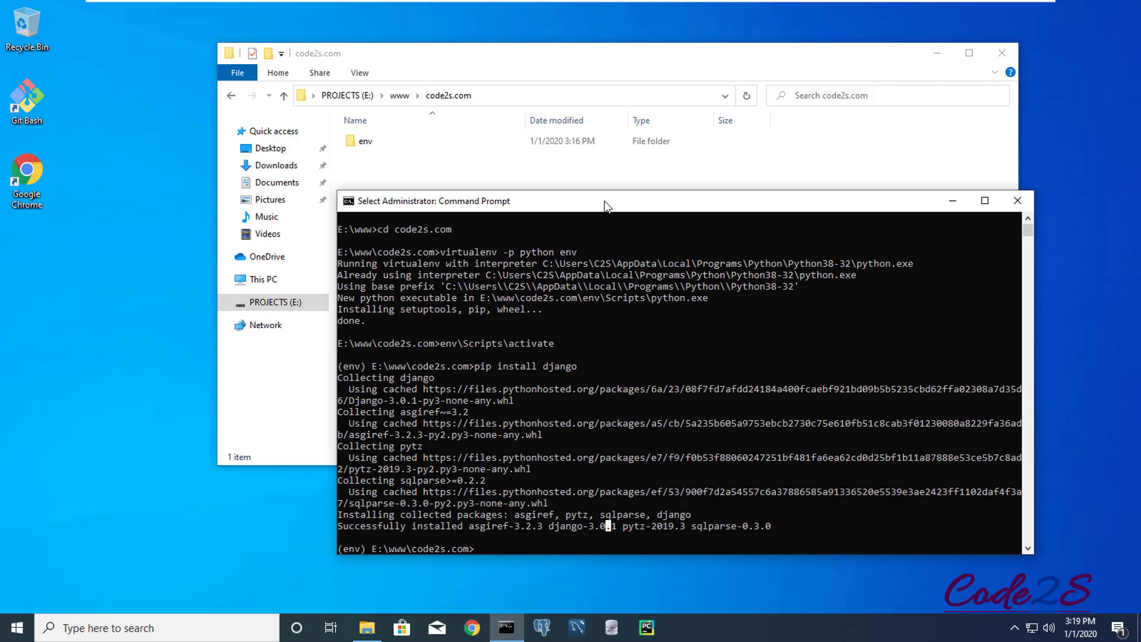
pyautogui.moveTo(604, 201); pyautogui.dragTo(605, 201)
pyautogui.click(487, 554)
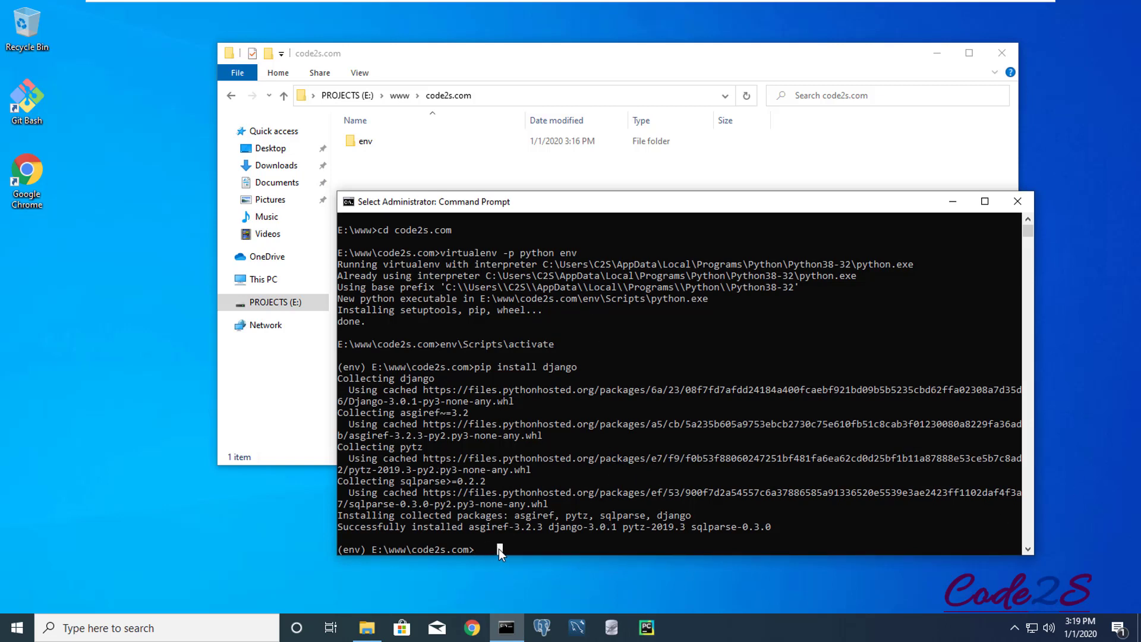
# - Run django-admin startproject project inside code2s.com
pyautogui.click(483, 550)
pyautogui.write('django')
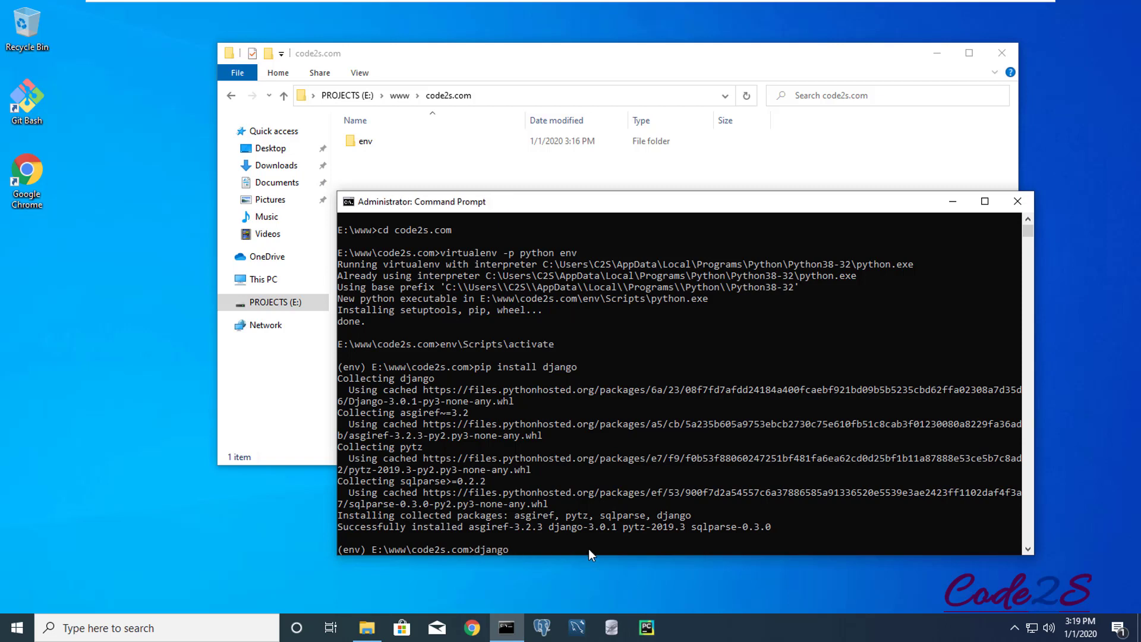
pyautogui.write('-admin startproject project')
pyautogui.press('Return')
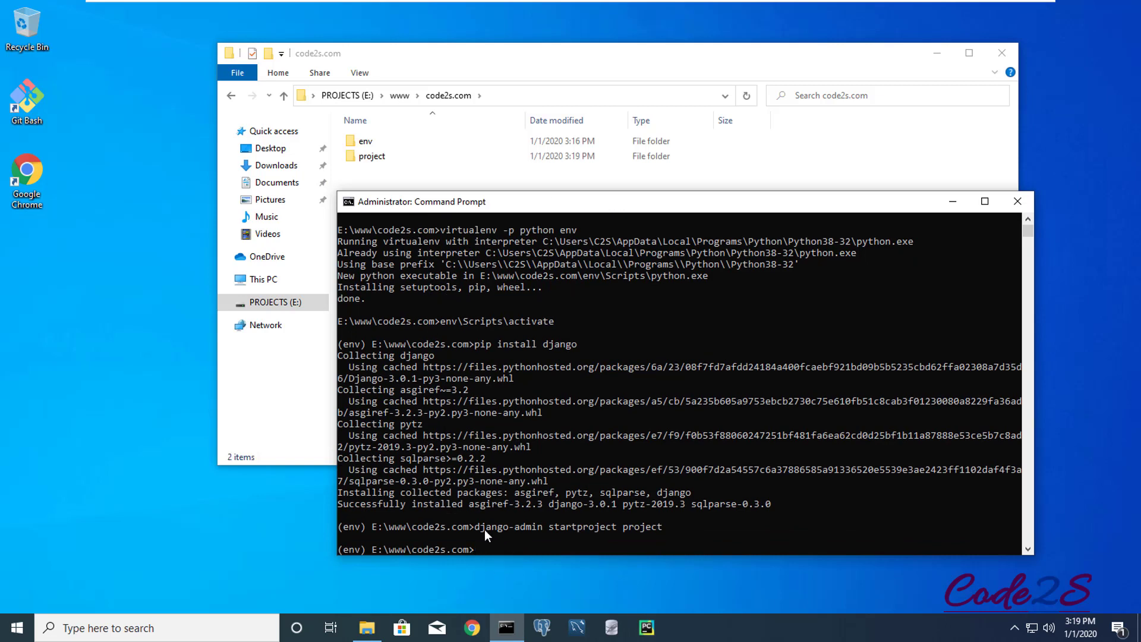
pyautogui.moveTo(475, 528); pyautogui.dragTo(659, 528)
pyautogui.click(603, 538)
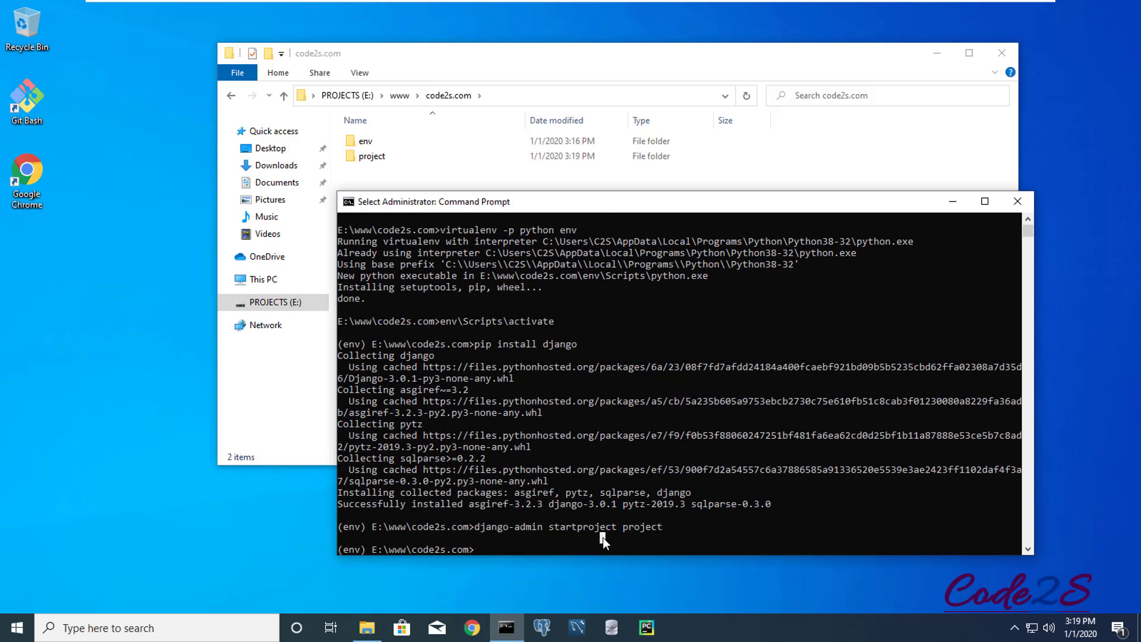
# - Inspect the new project folder in File Explorer, then return to the console
pyautogui.click(374, 156)
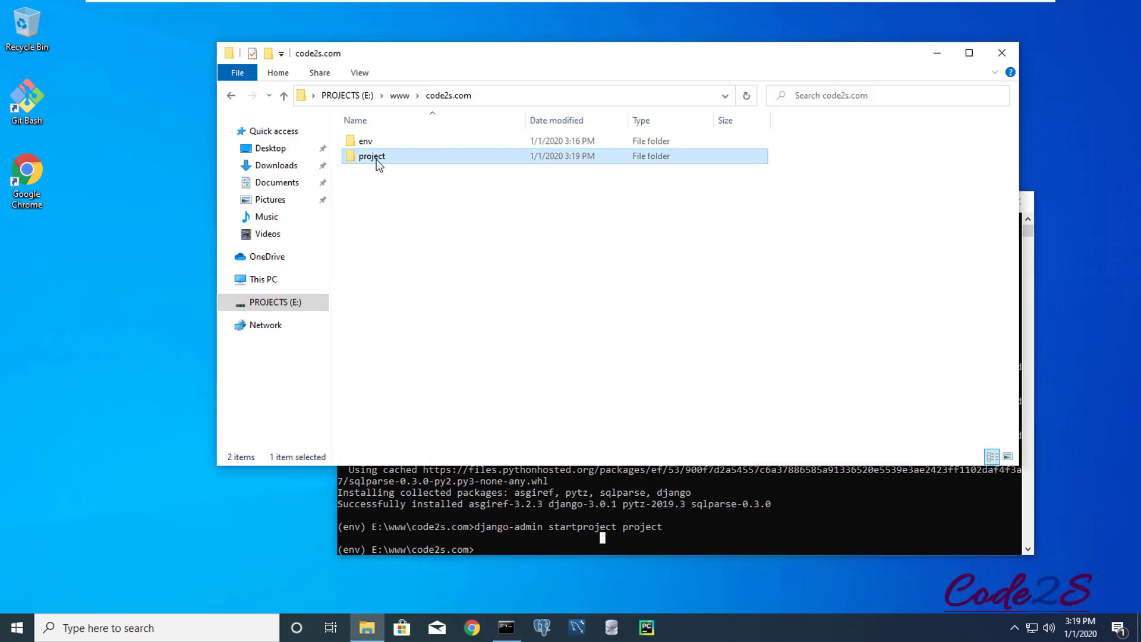
pyautogui.doubleClick(377, 161)
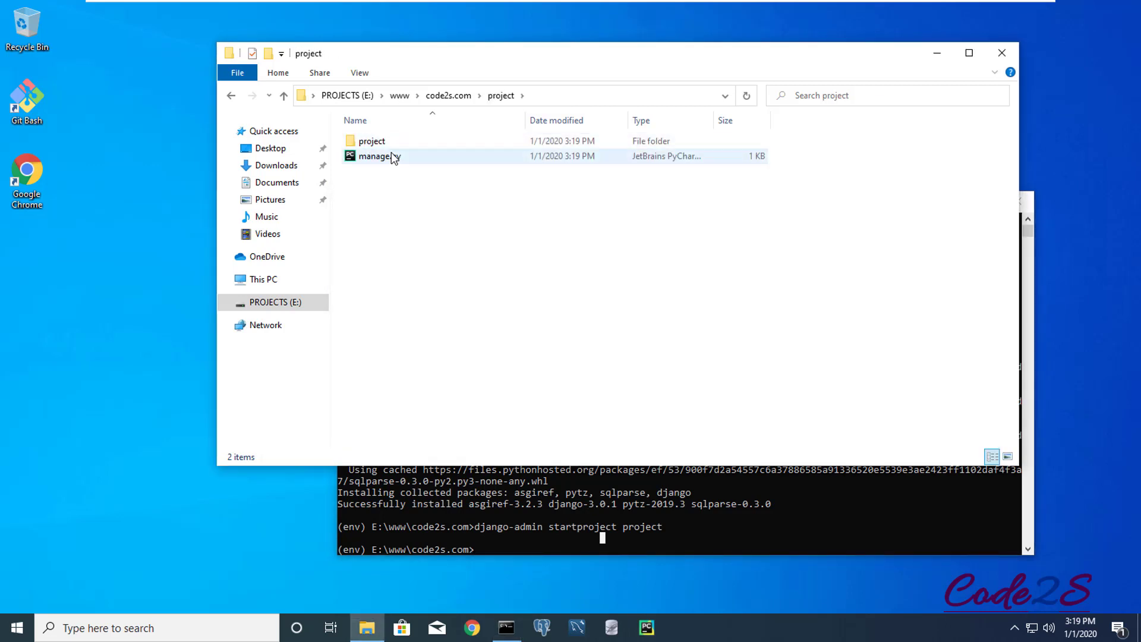
pyautogui.click(448, 97)
pyautogui.click(445, 252)
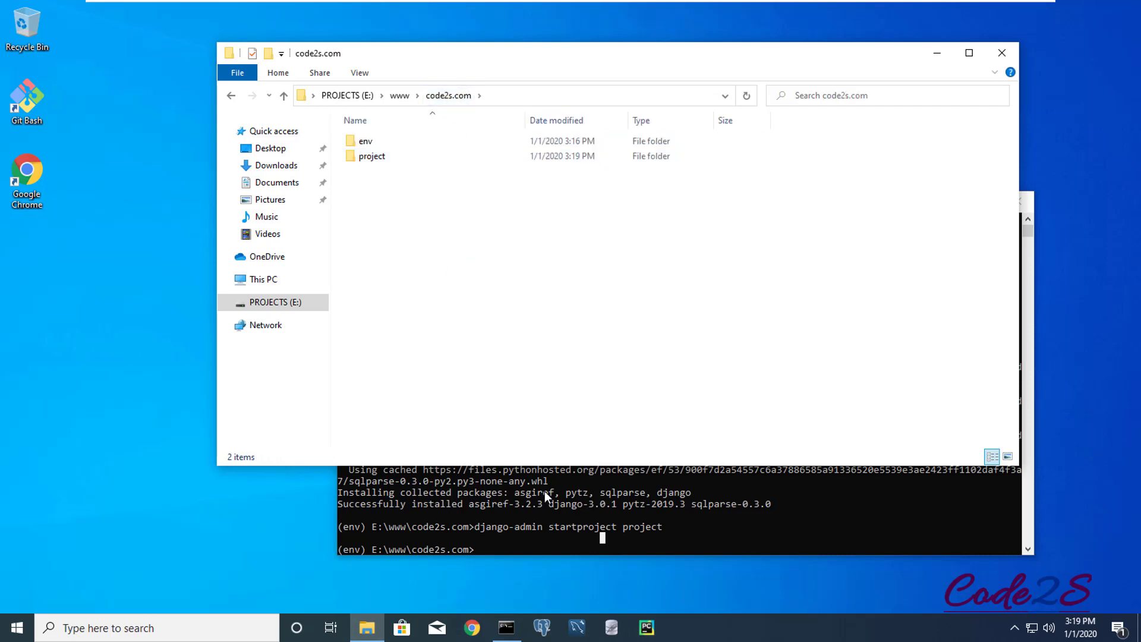
pyautogui.click(518, 553)
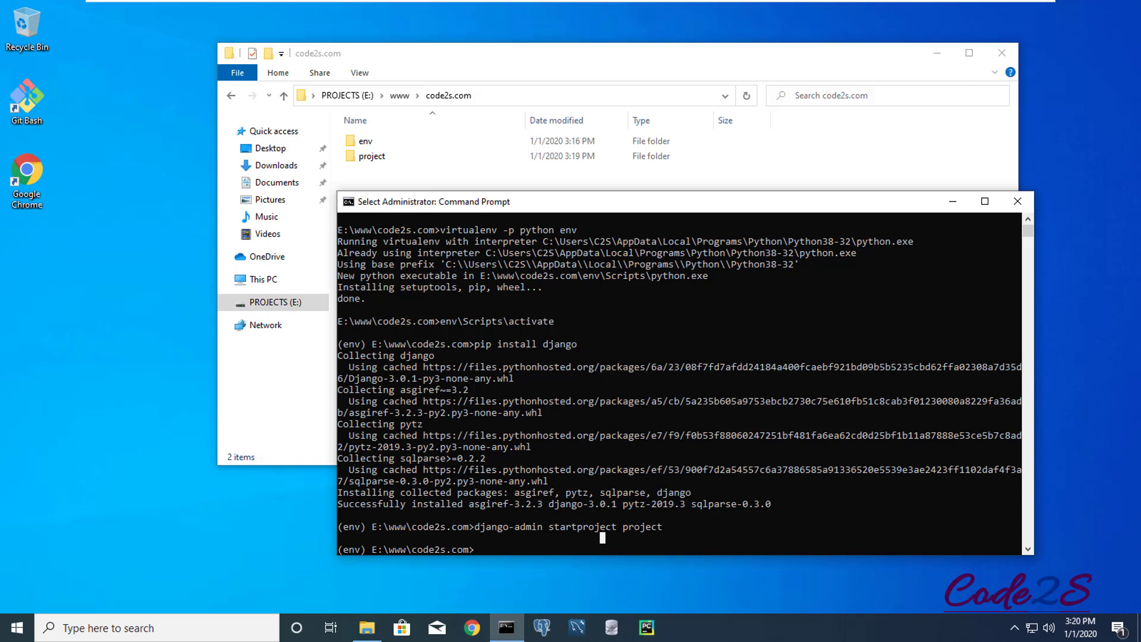
# - Launch PyCharm on code2s.com, untick 'Show tips on startup' and close the tip
pyautogui.click(646, 628)
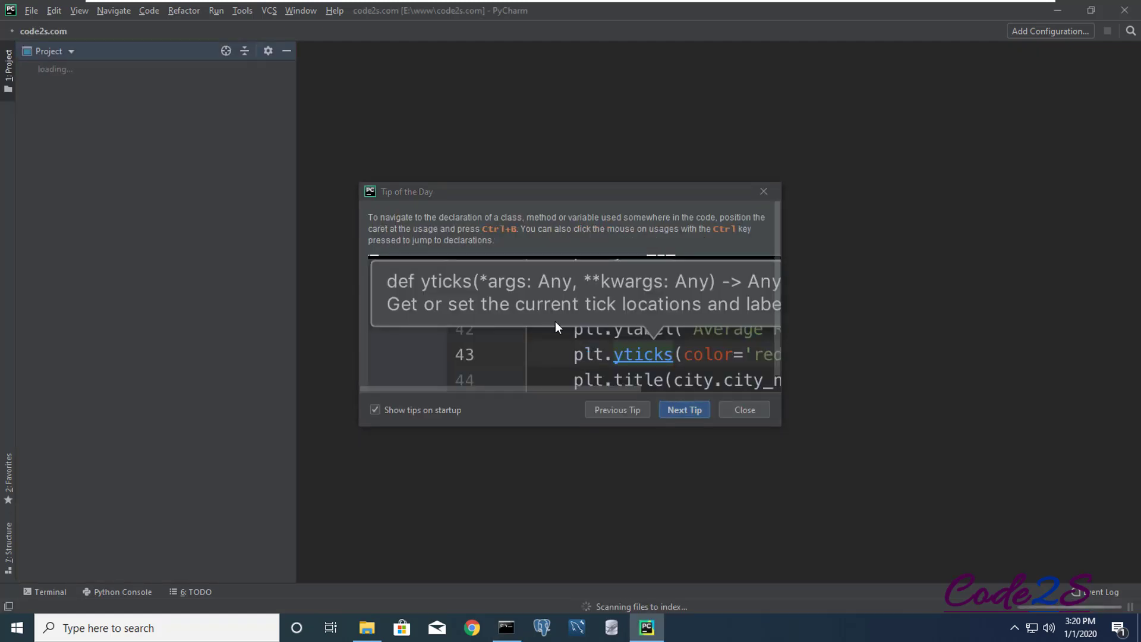
pyautogui.click(393, 413)
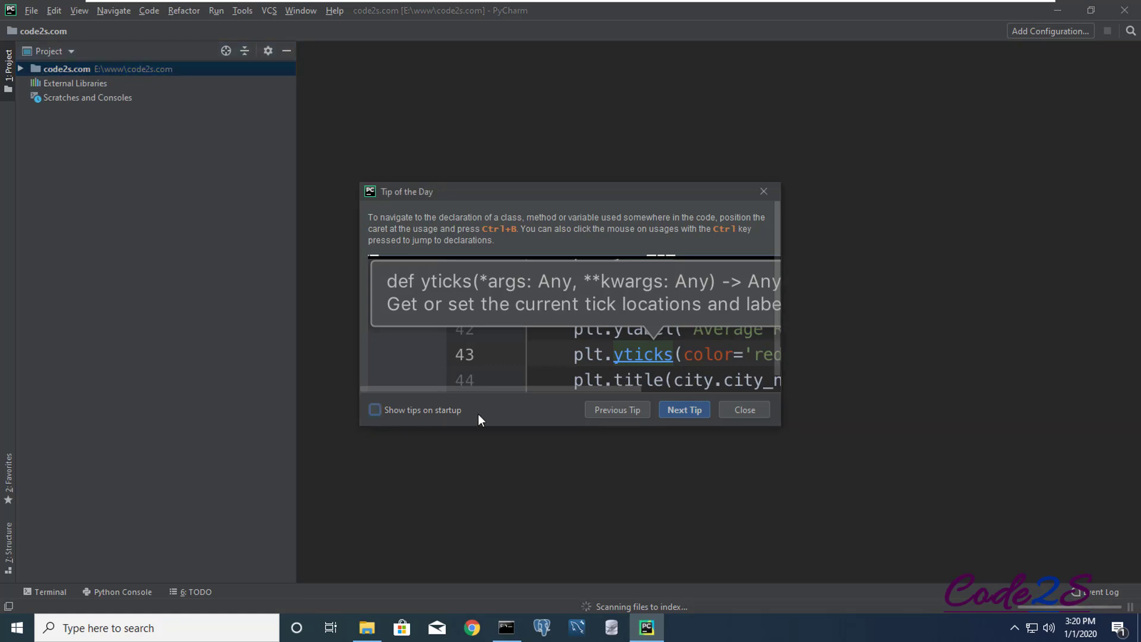
pyautogui.click(751, 410)
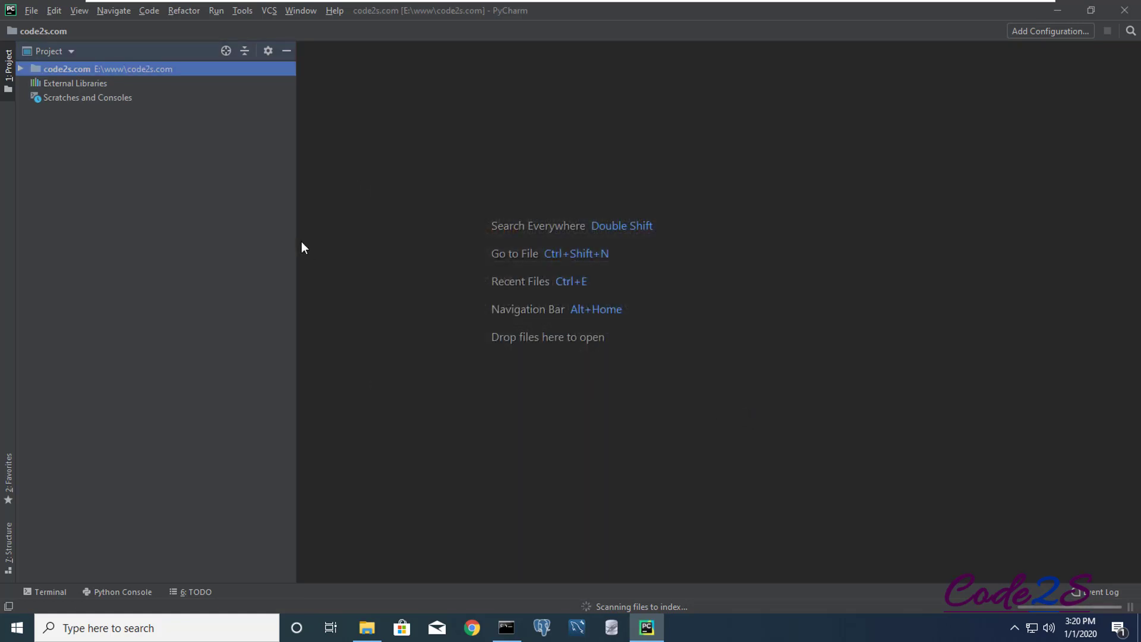
# - Explore the code2s.com project tree, expanding and collapsing the env and project folders
pyautogui.click(20, 69)
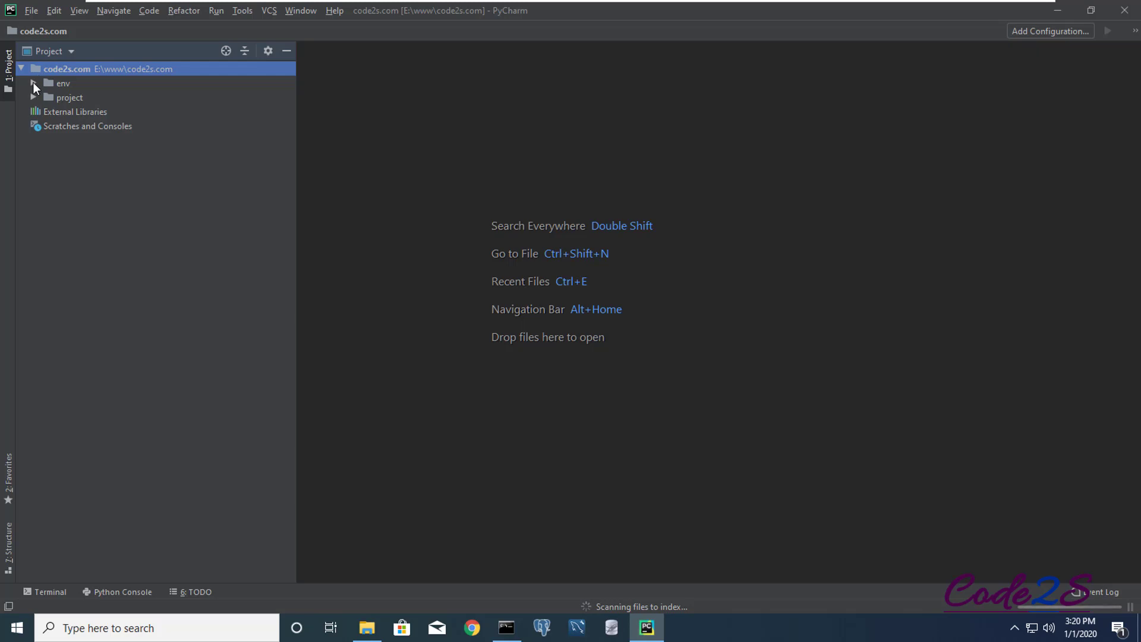
pyautogui.click(33, 82)
pyautogui.click(34, 82)
pyautogui.click(33, 98)
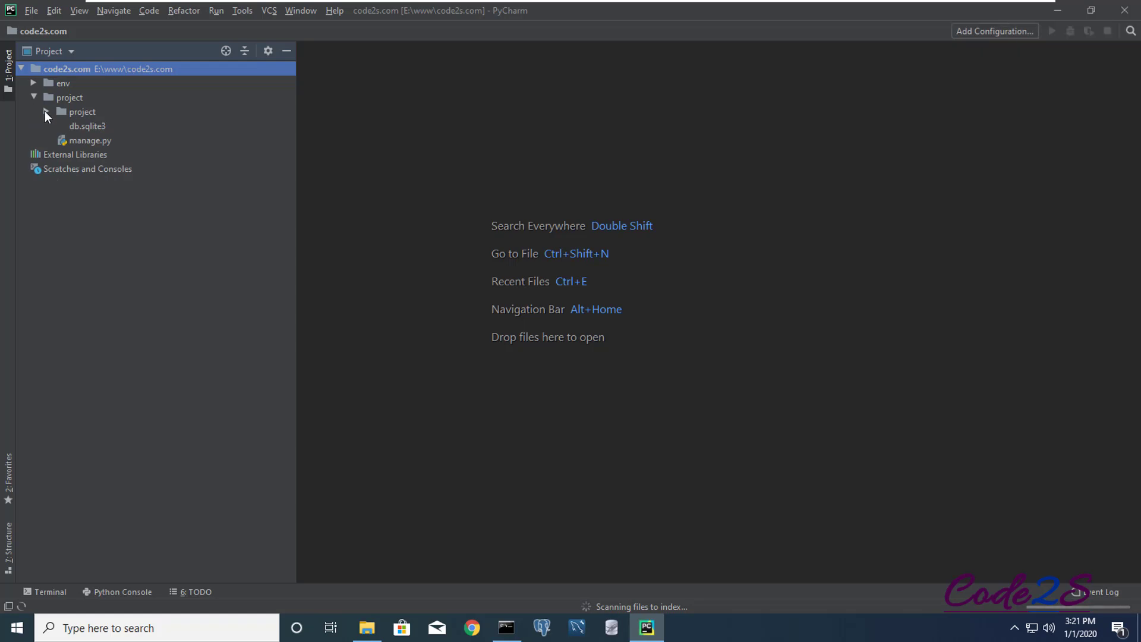
pyautogui.click(45, 111)
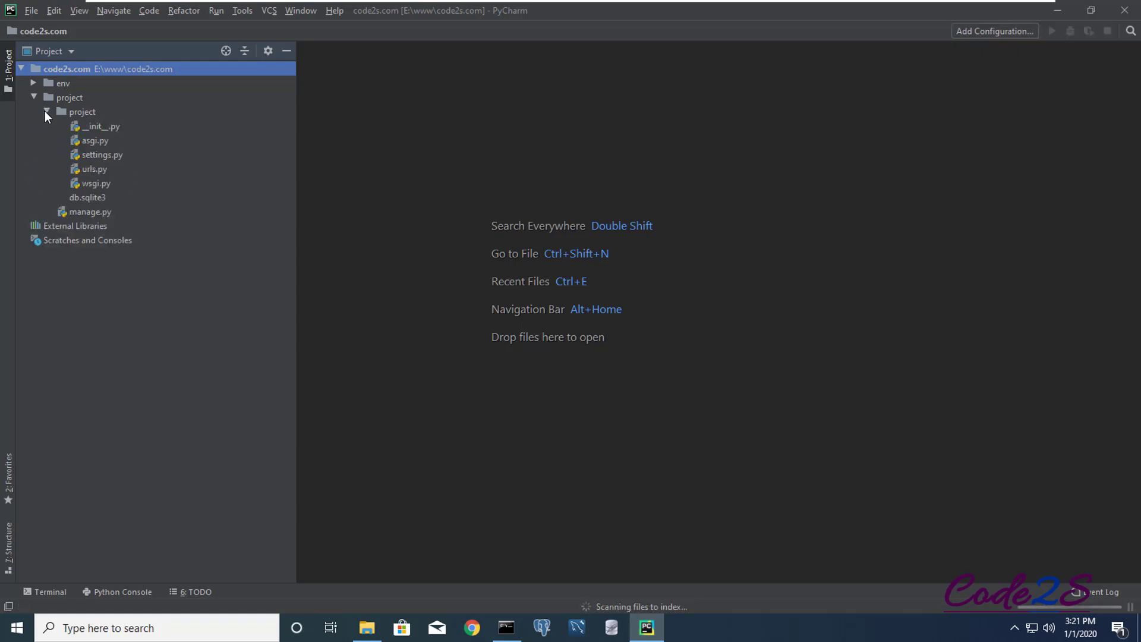
pyautogui.click(45, 111)
pyautogui.click(34, 98)
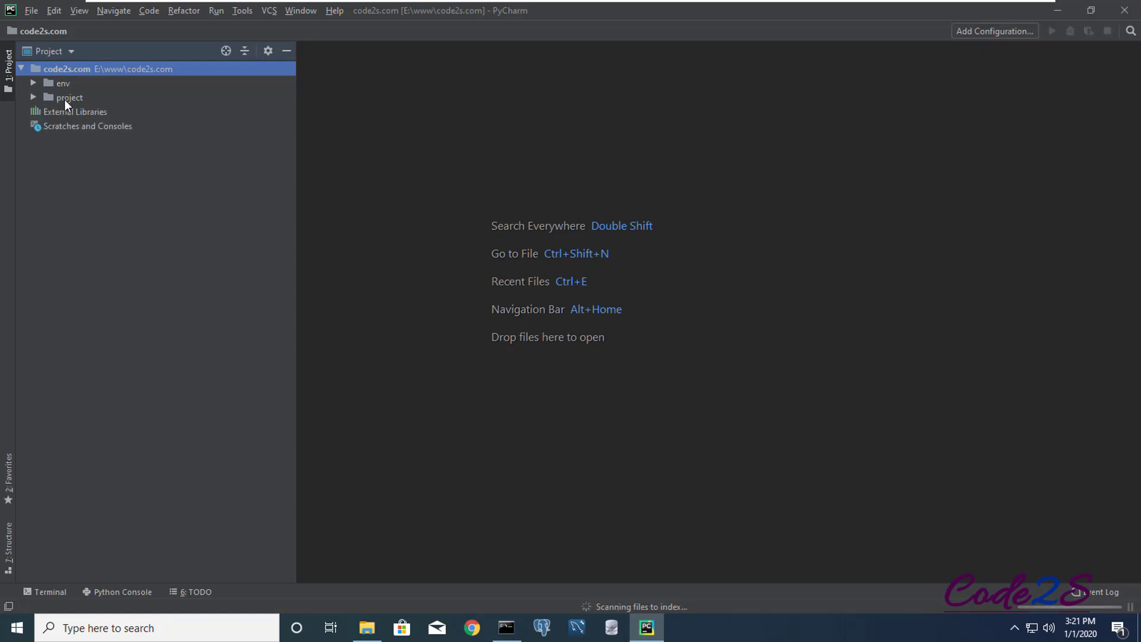
pyautogui.click(18, 69)
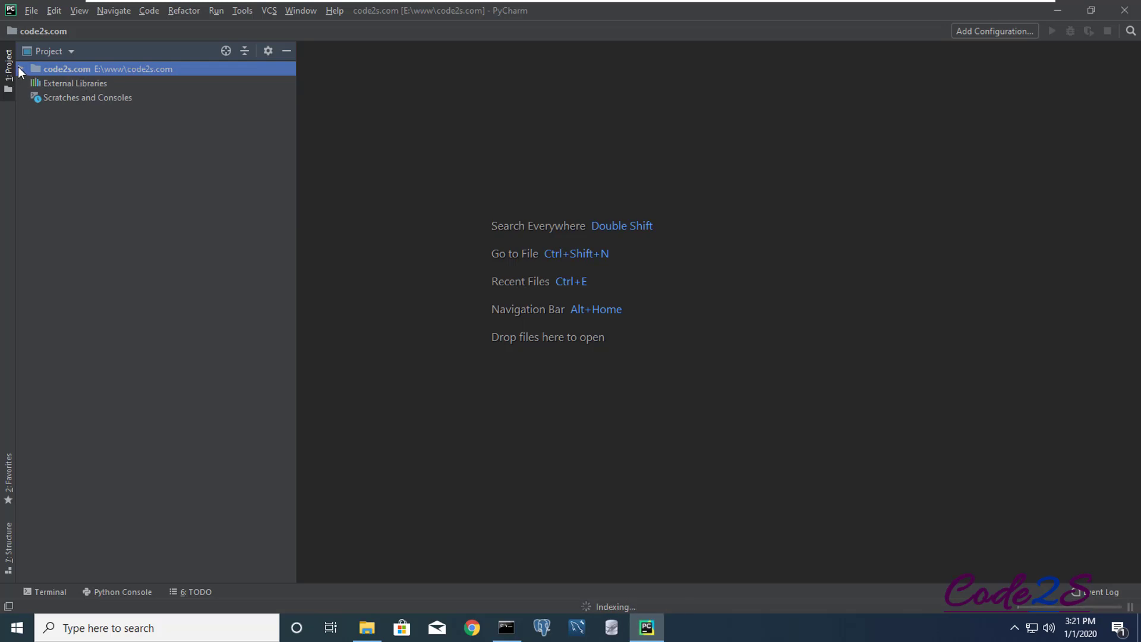
# - Reopen the code2s.com root and view the same folder in File Explorer
pyautogui.click(20, 68)
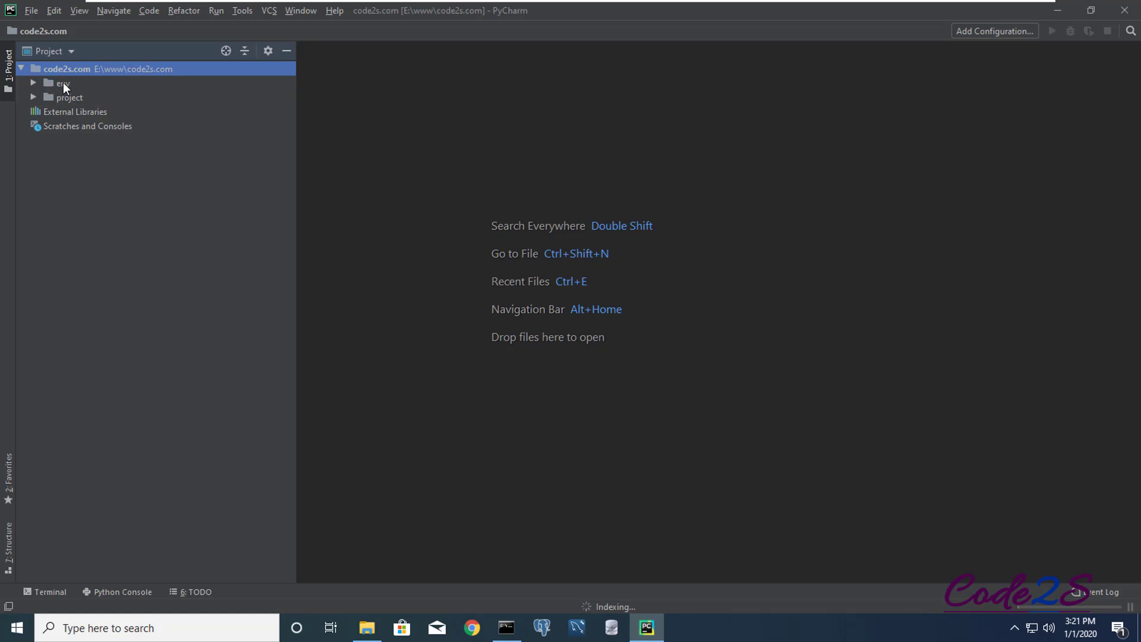
pyautogui.click(63, 82)
pyautogui.click(69, 99)
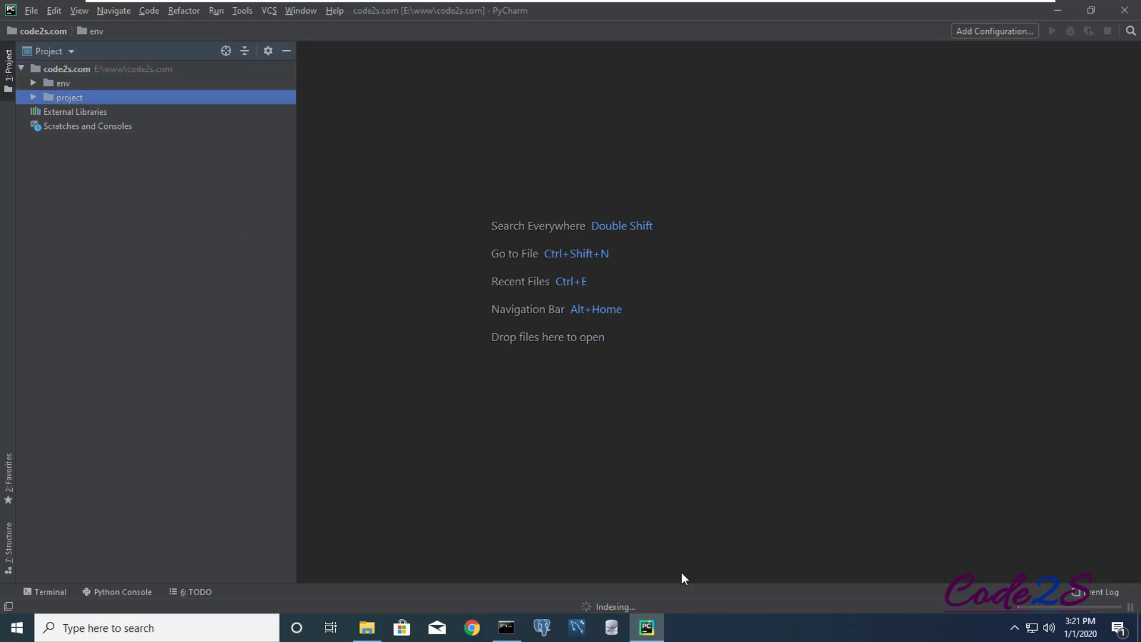
pyautogui.click(366, 629)
pyautogui.moveTo(446, 72); pyautogui.dragTo(385, 158)
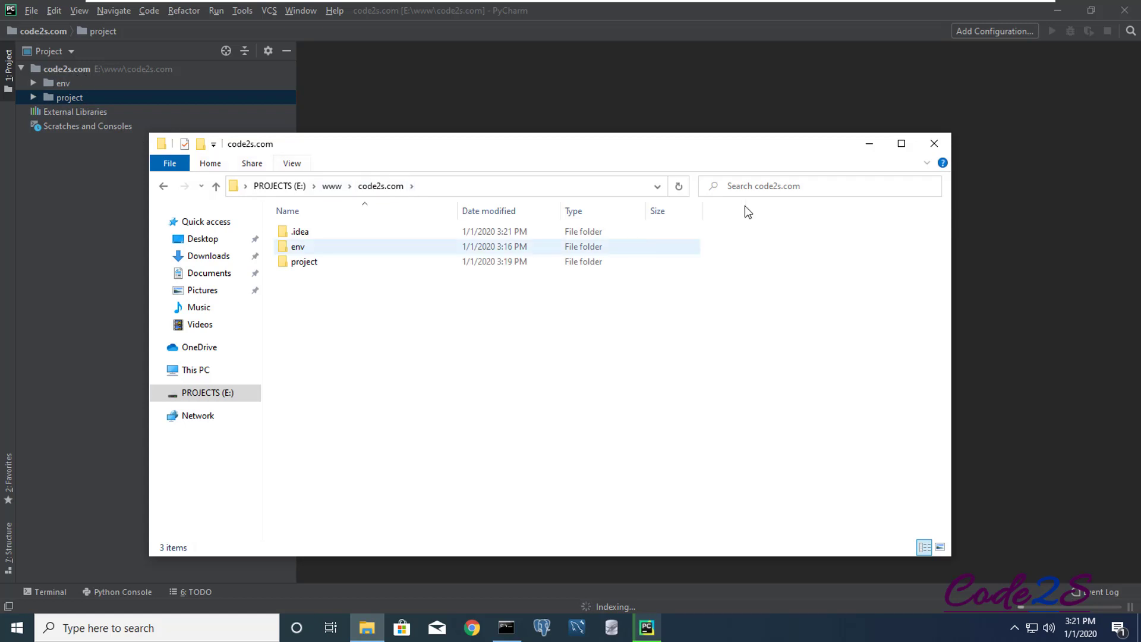
pyautogui.click(869, 144)
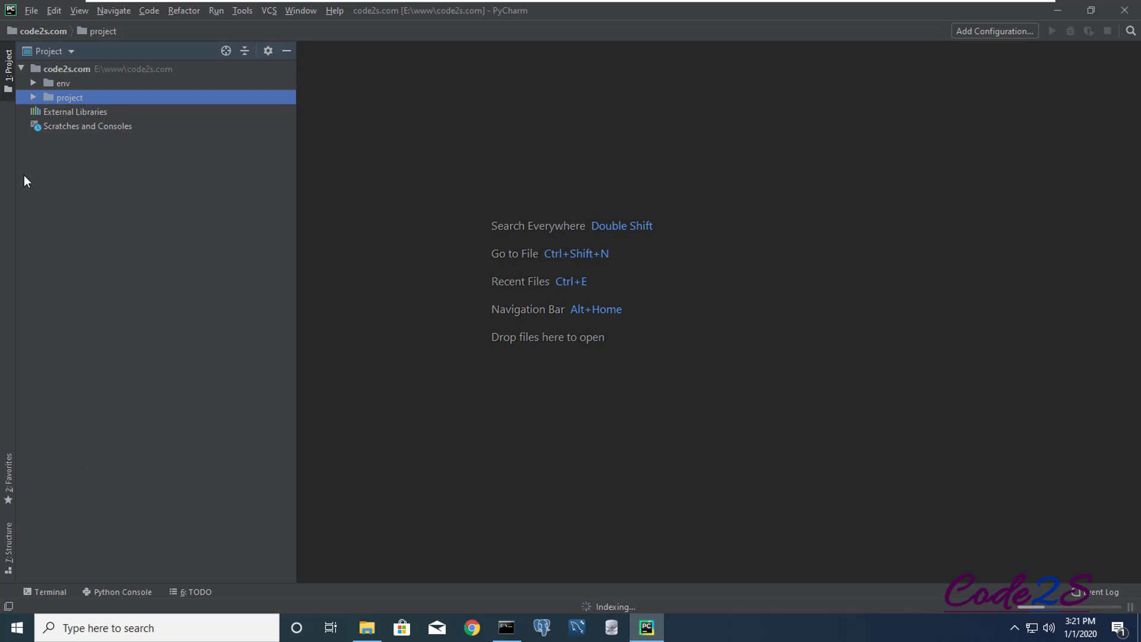
# - Expand project > project and open settings.py in the editor
pyautogui.click(34, 98)
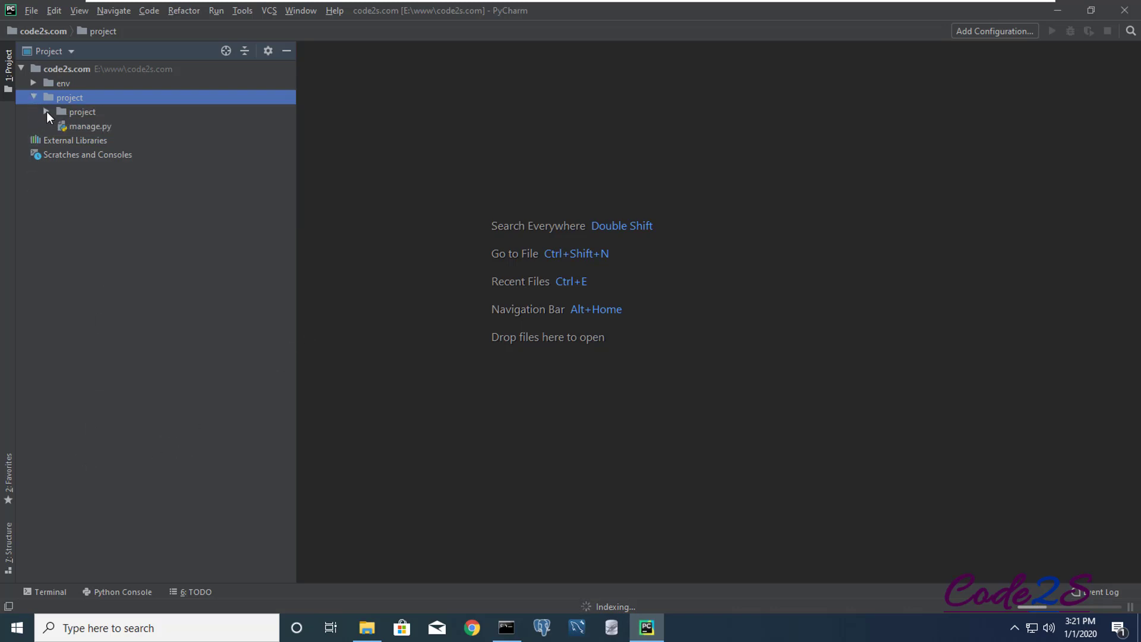
pyautogui.click(46, 111)
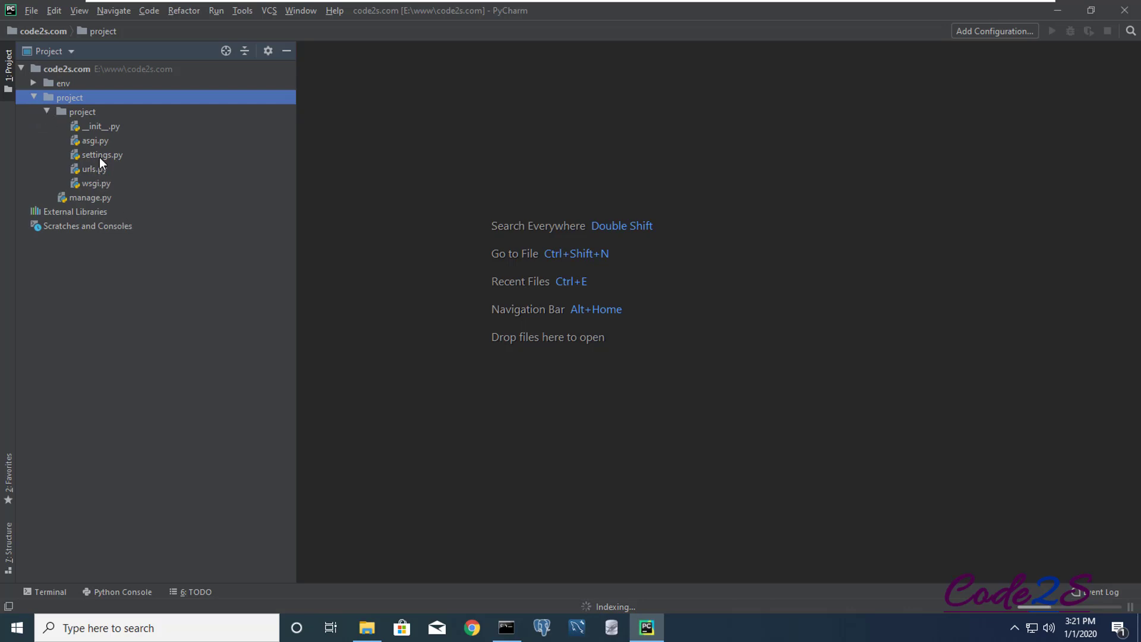
pyautogui.click(101, 156)
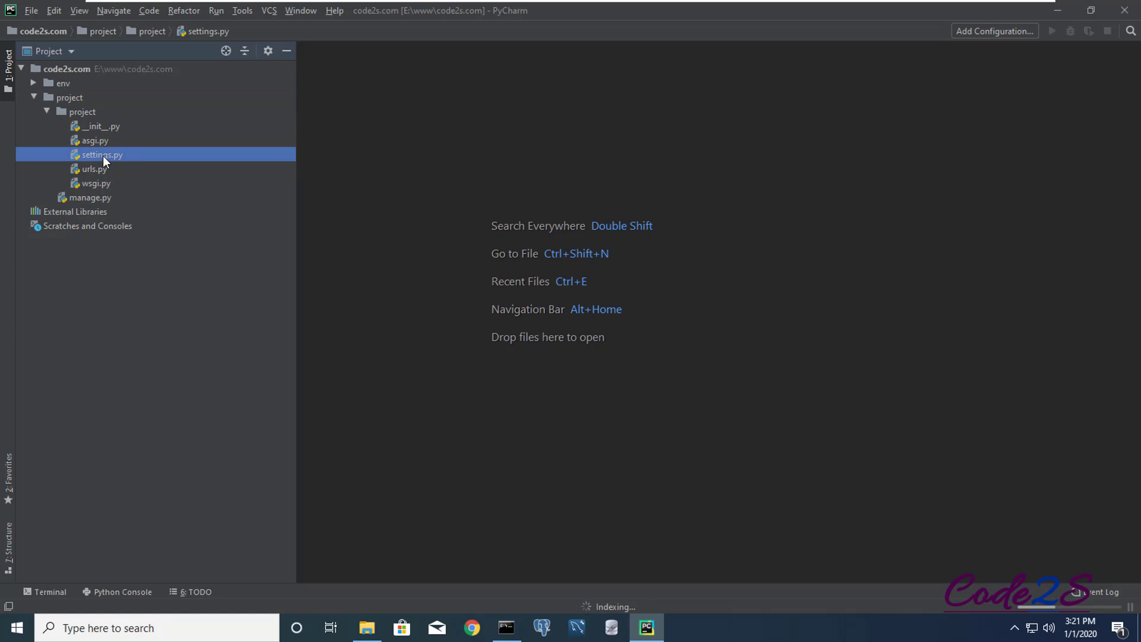
pyautogui.doubleClick(102, 155)
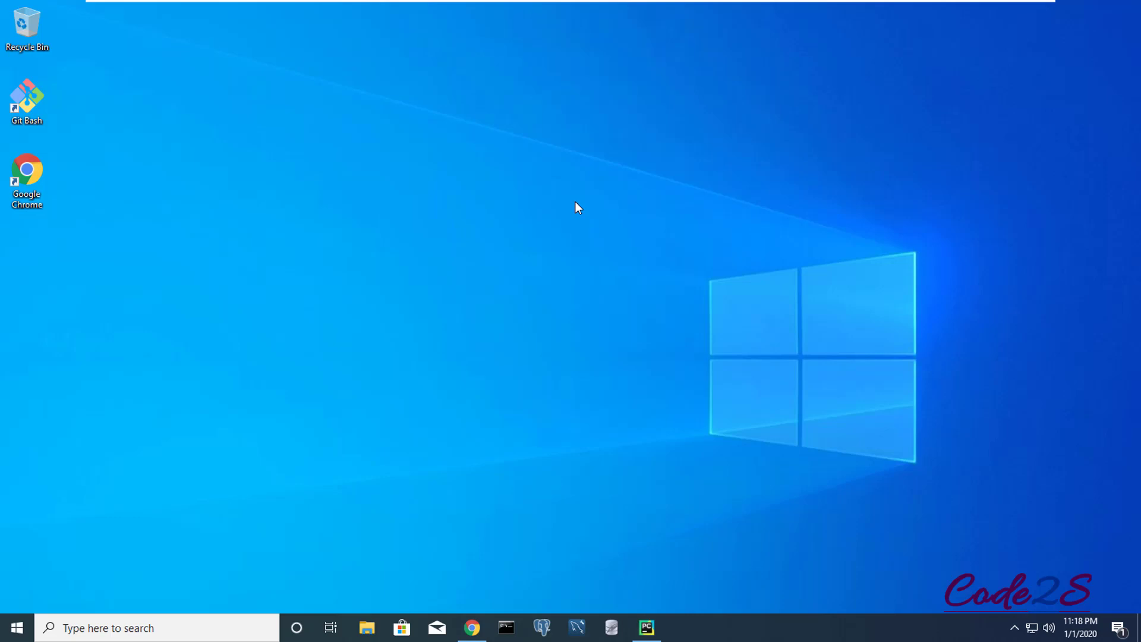
# - Refresh the desktop, launch MySQL Workbench and connect to Local instance MySQL80
pyautogui.rightClick(575, 202)
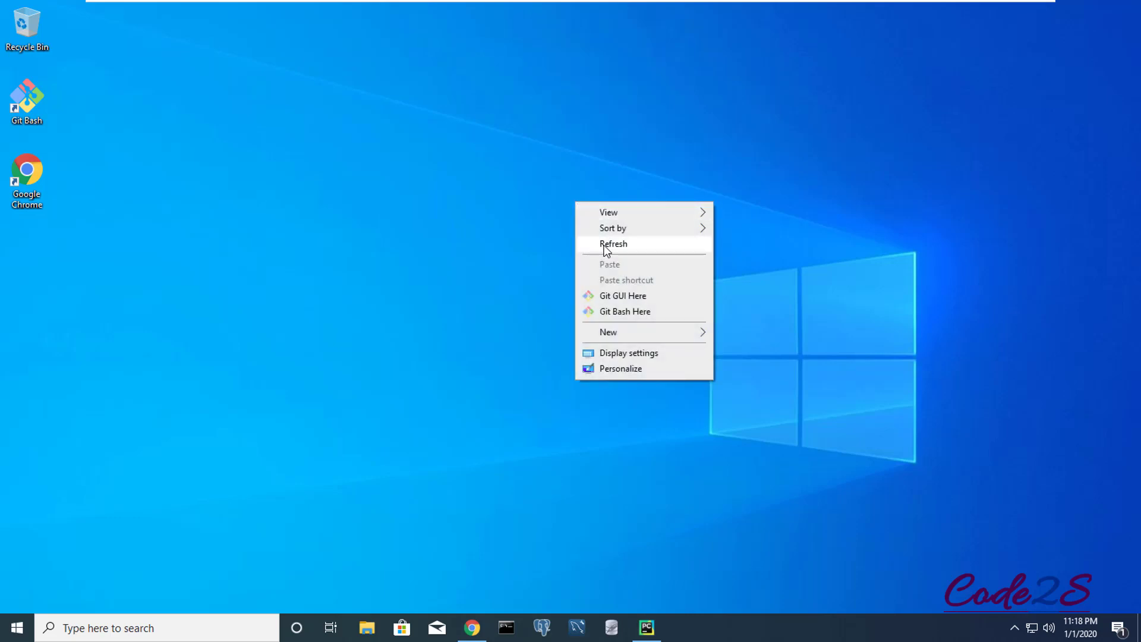
pyautogui.click(604, 244)
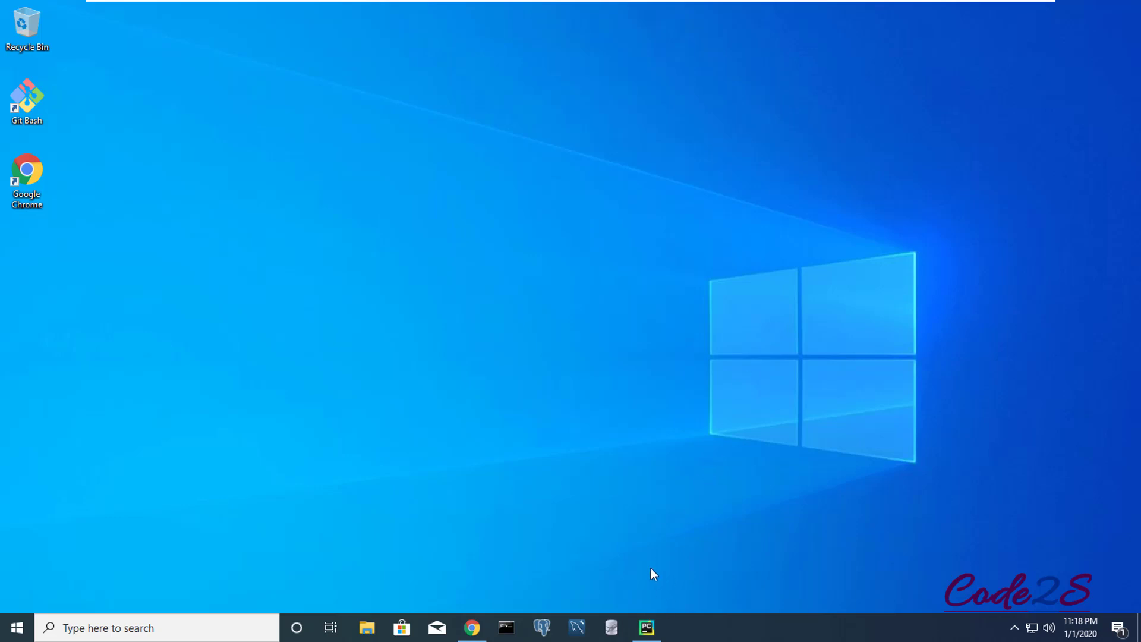
pyautogui.click(578, 628)
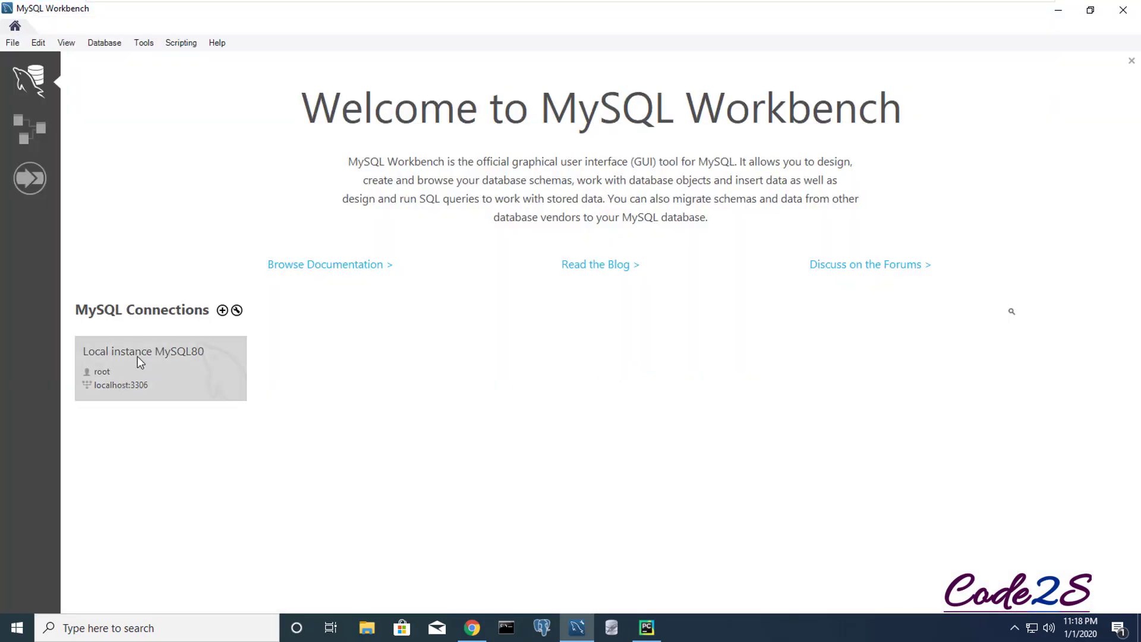
pyautogui.click(170, 370)
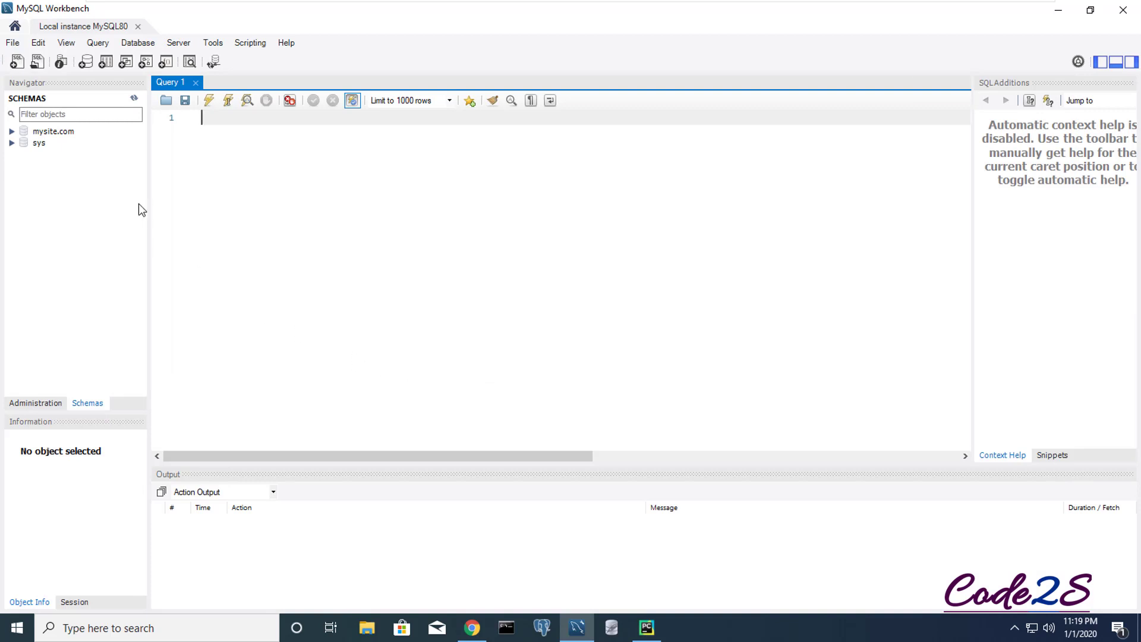
# - Create schema code2s.com with utf8 charset and utf8_general_ci collation, applying the script
pyautogui.click(86, 61)
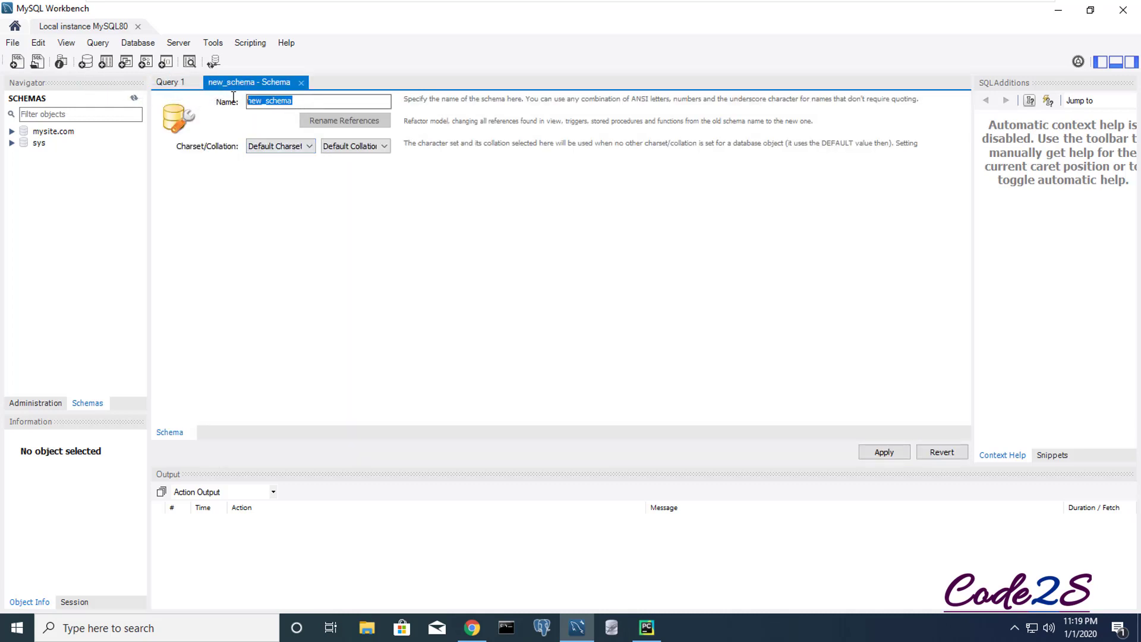
pyautogui.write('cod')
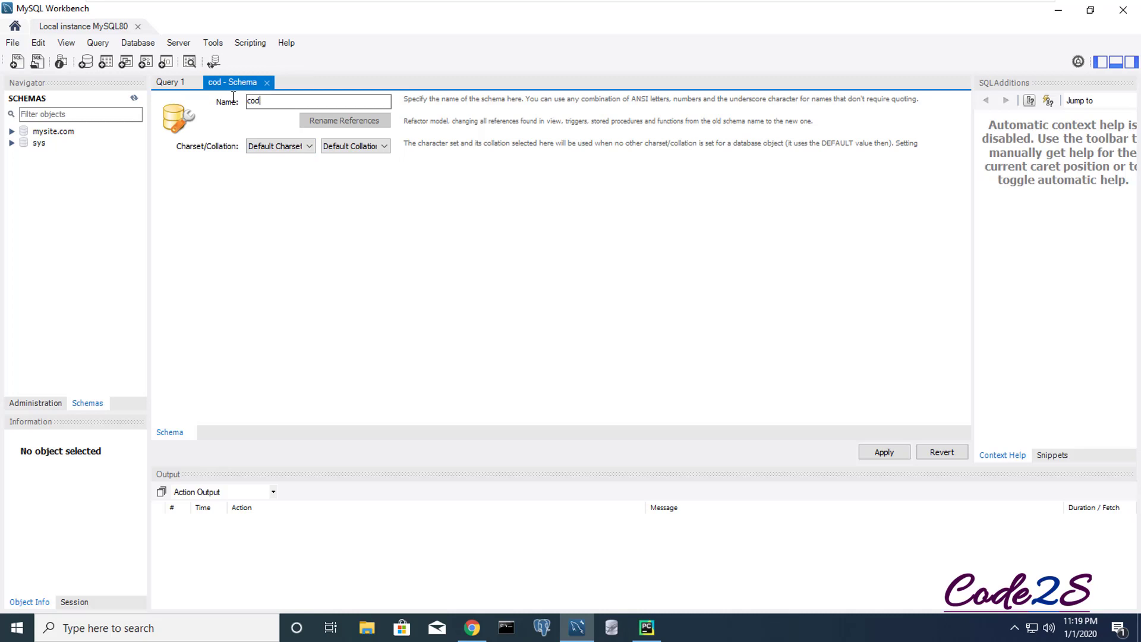
pyautogui.write('e2s.com')
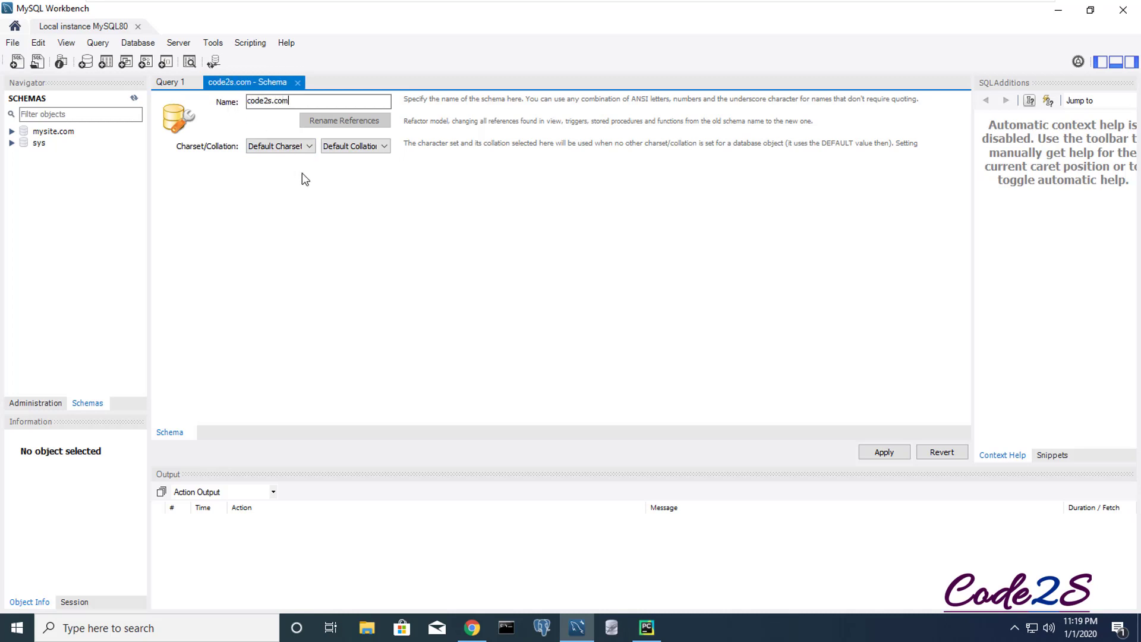
pyautogui.click(288, 148)
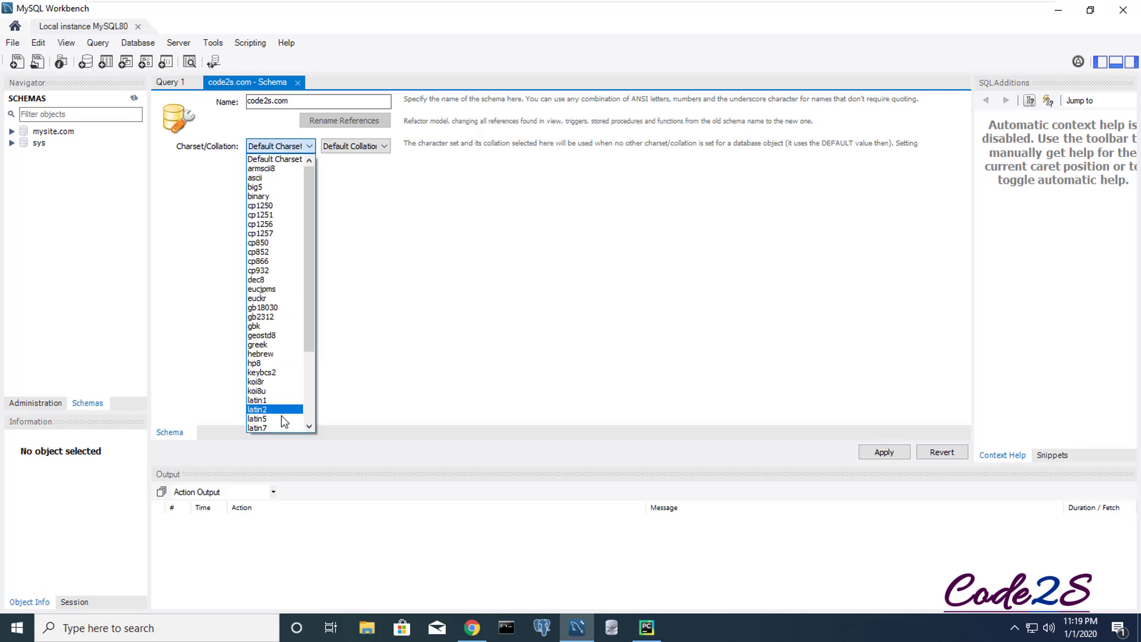
pyautogui.click(310, 380)
pyautogui.click(255, 419)
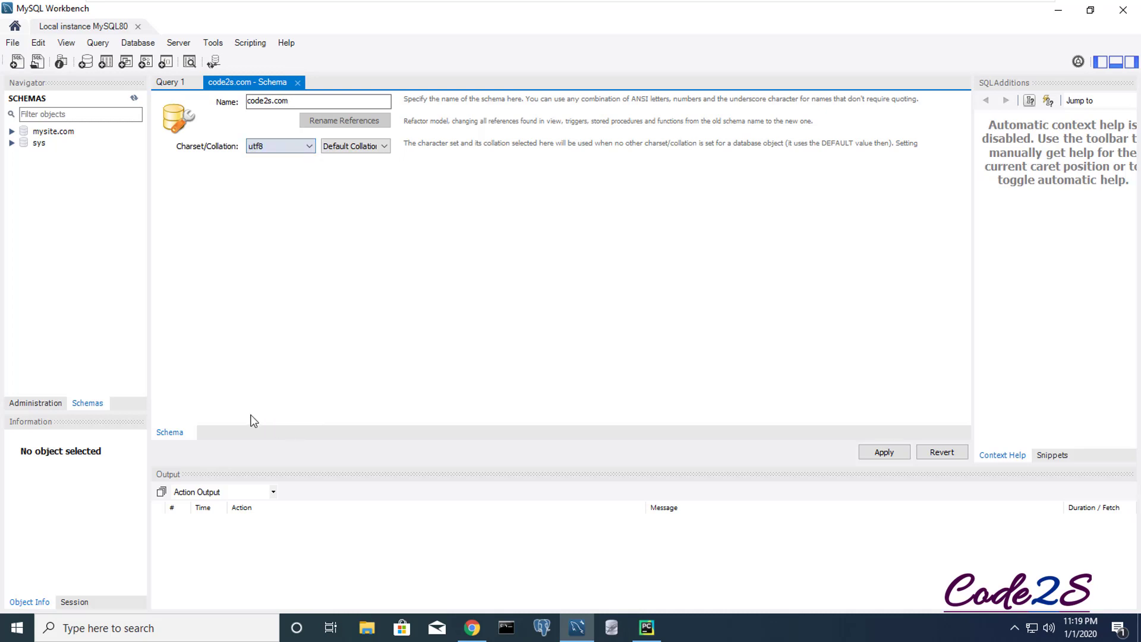
pyautogui.click(356, 147)
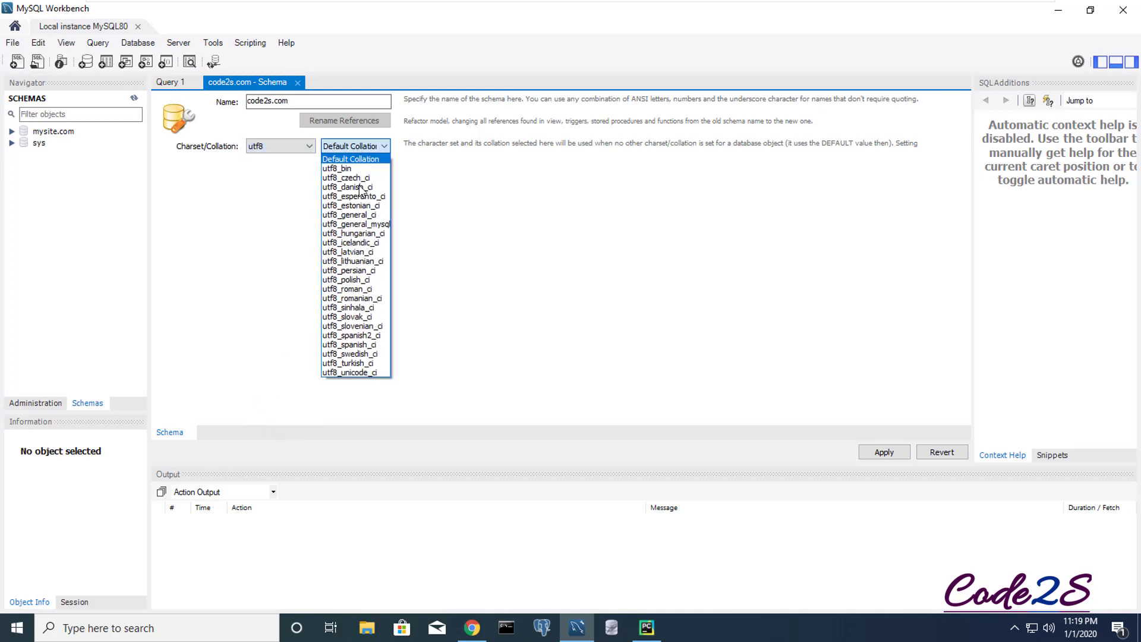
pyautogui.click(352, 214)
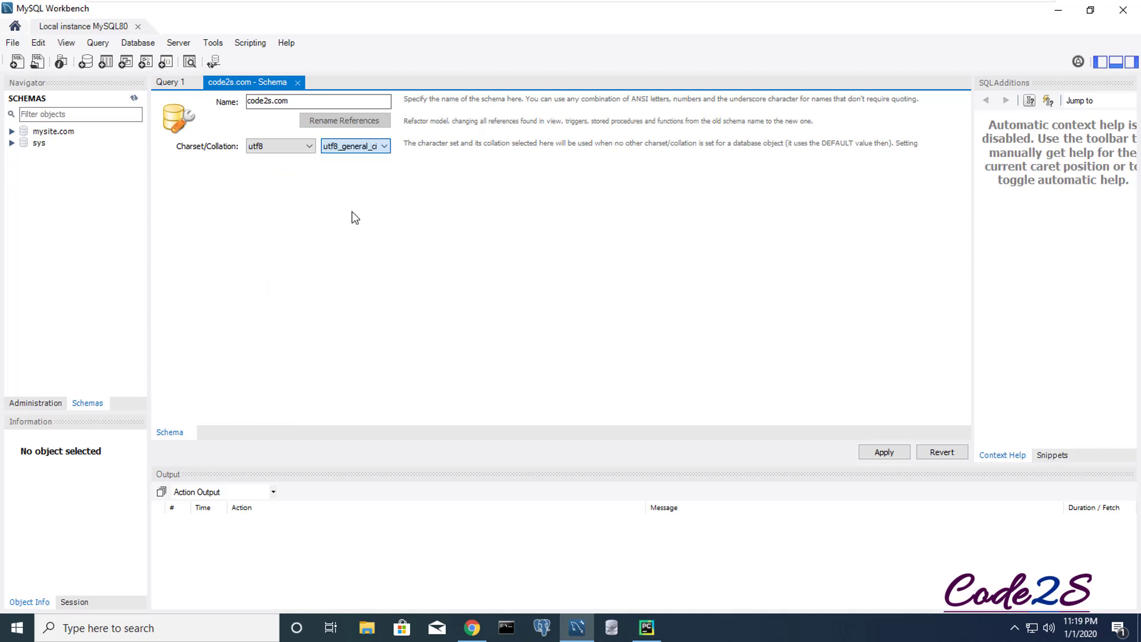
pyautogui.click(883, 452)
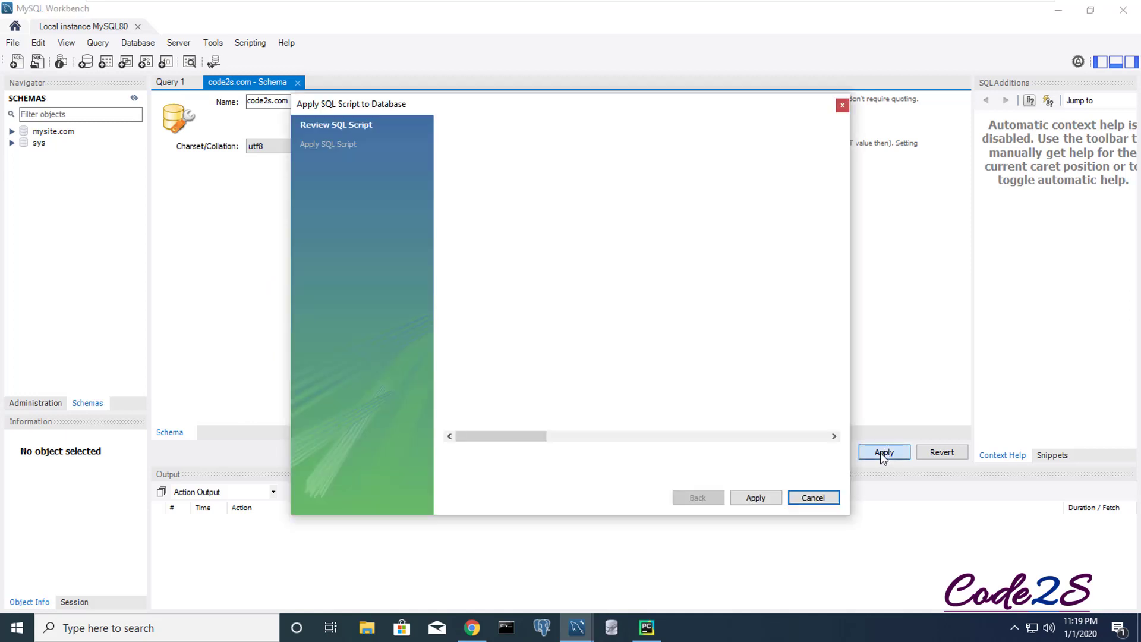
pyautogui.click(762, 499)
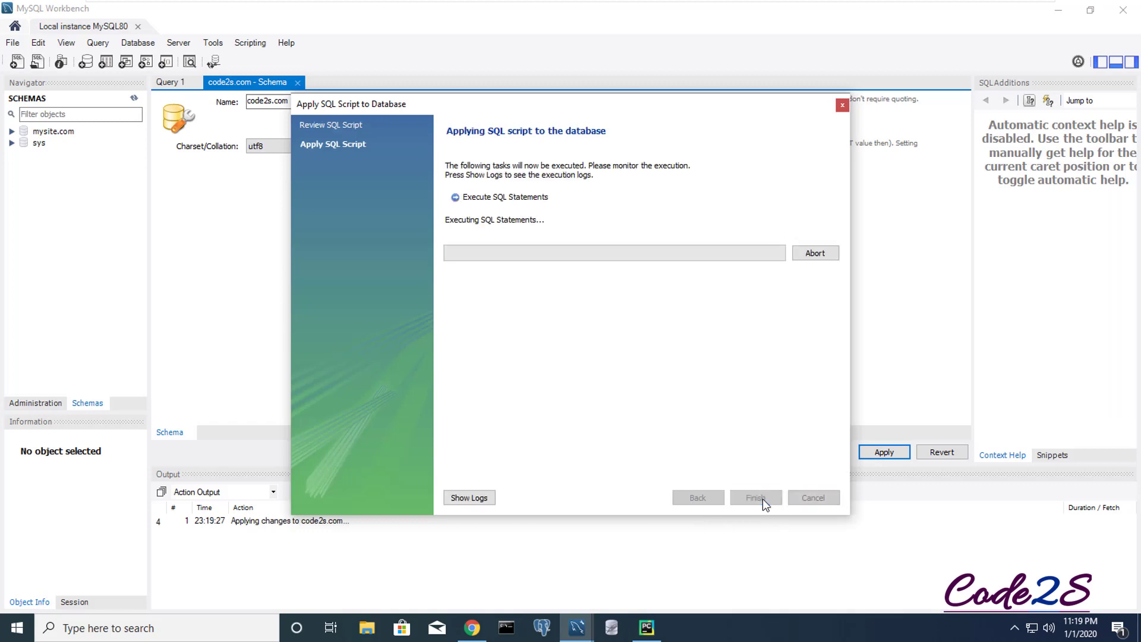
pyautogui.click(758, 501)
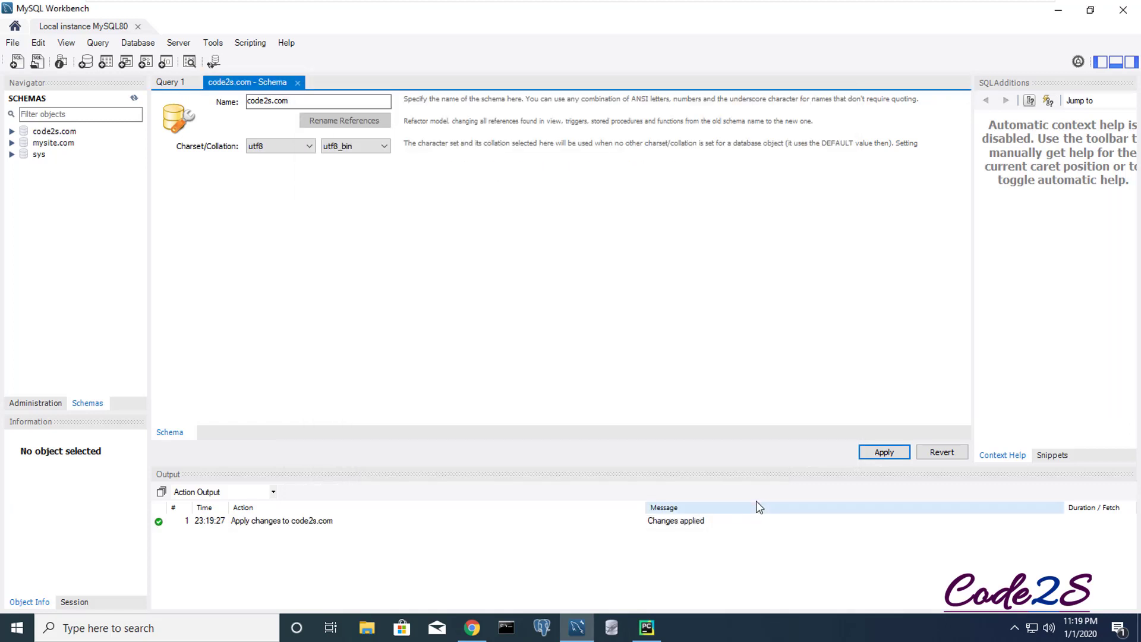
# - Switch the Navigator to Administration and open Users and Privileges
pyautogui.click(53, 131)
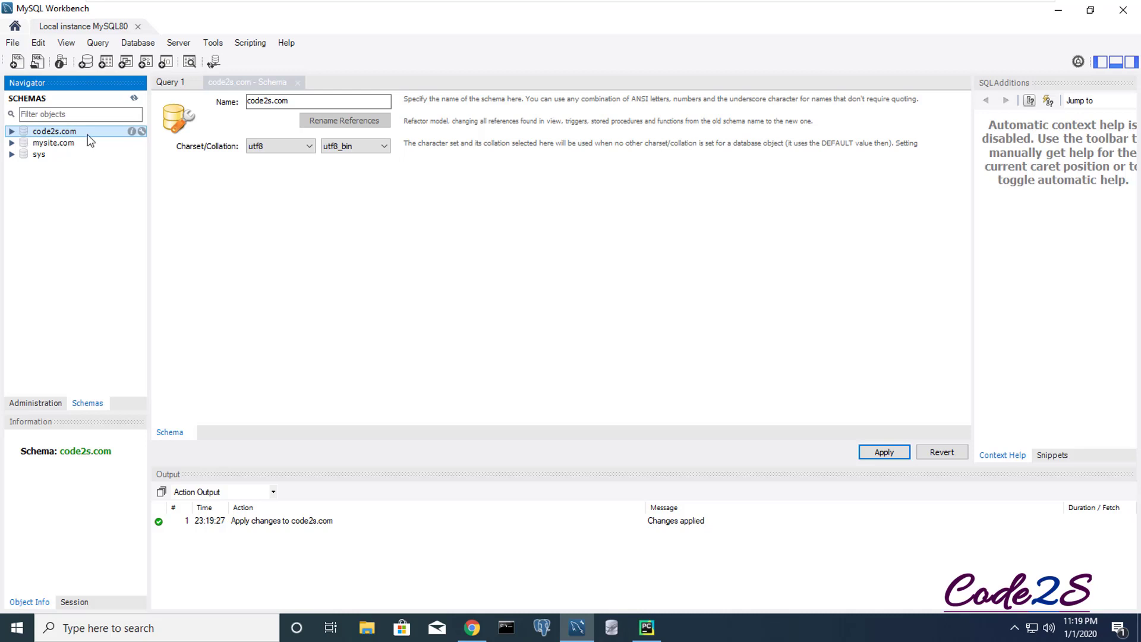
pyautogui.click(41, 403)
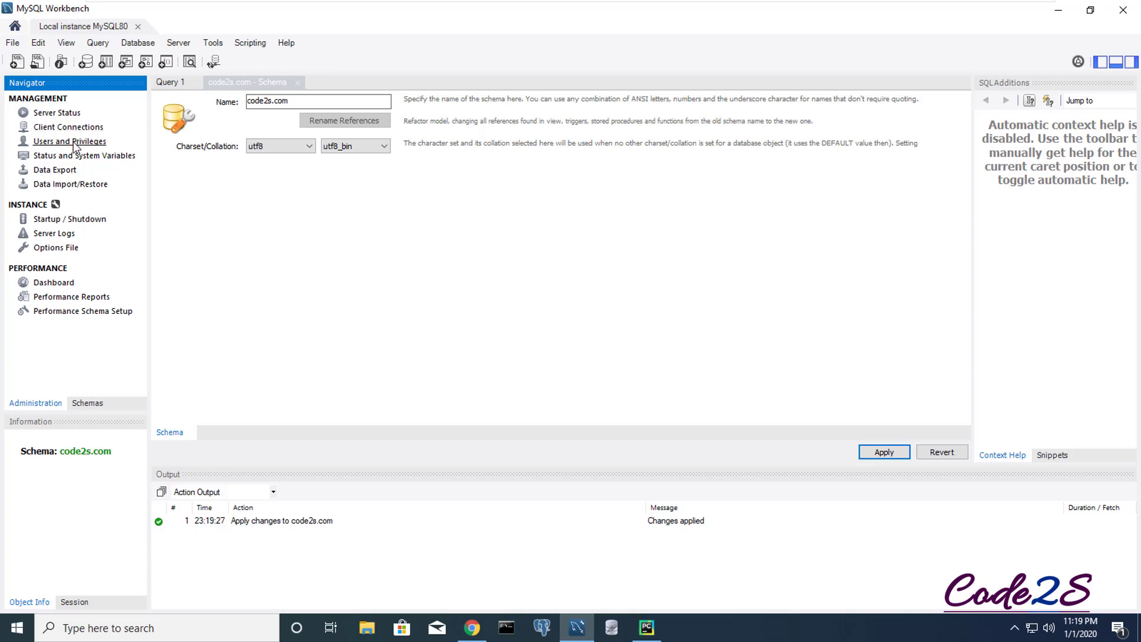
pyautogui.click(80, 403)
pyautogui.click(36, 403)
pyautogui.click(67, 144)
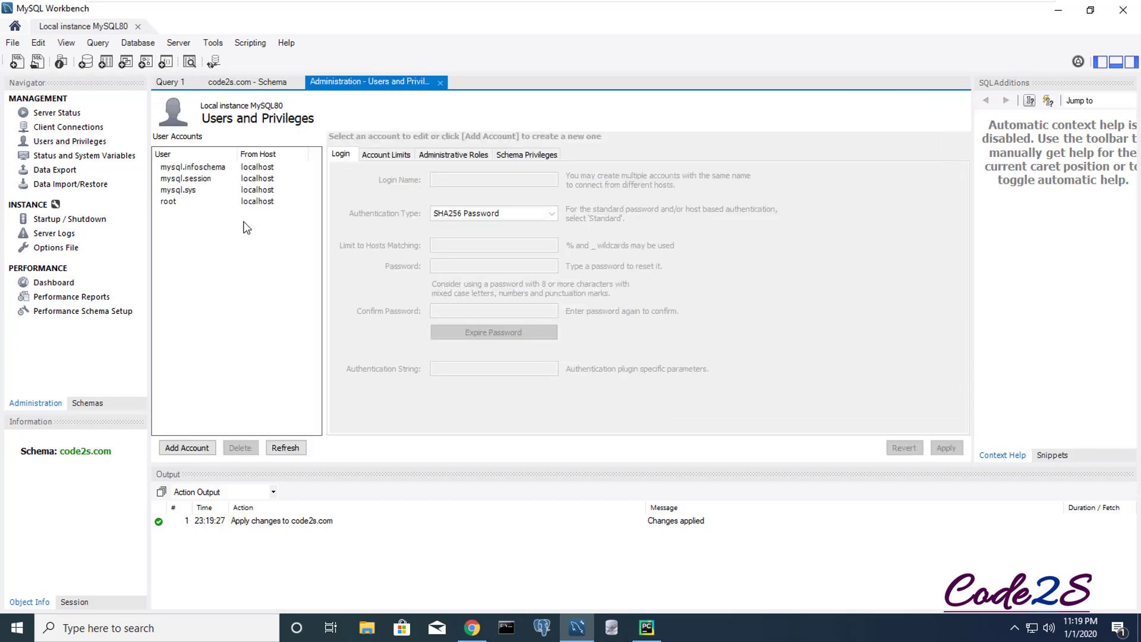
# - Add an account with login name myroot, limited to host localhost
pyautogui.click(191, 449)
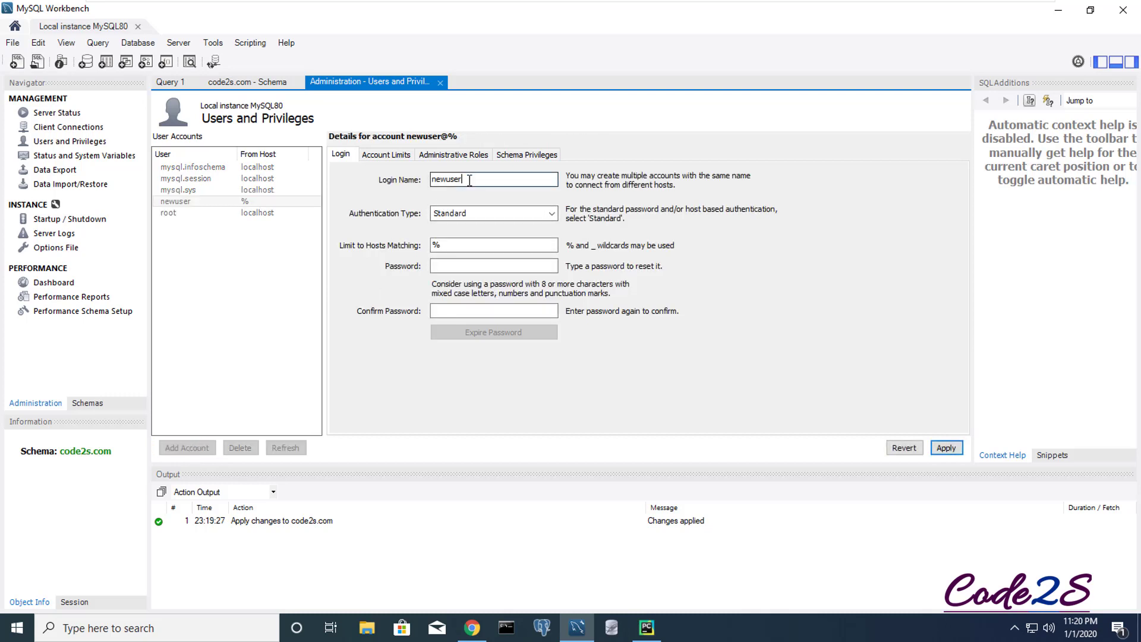
pyautogui.moveTo(466, 180); pyautogui.dragTo(429, 180)
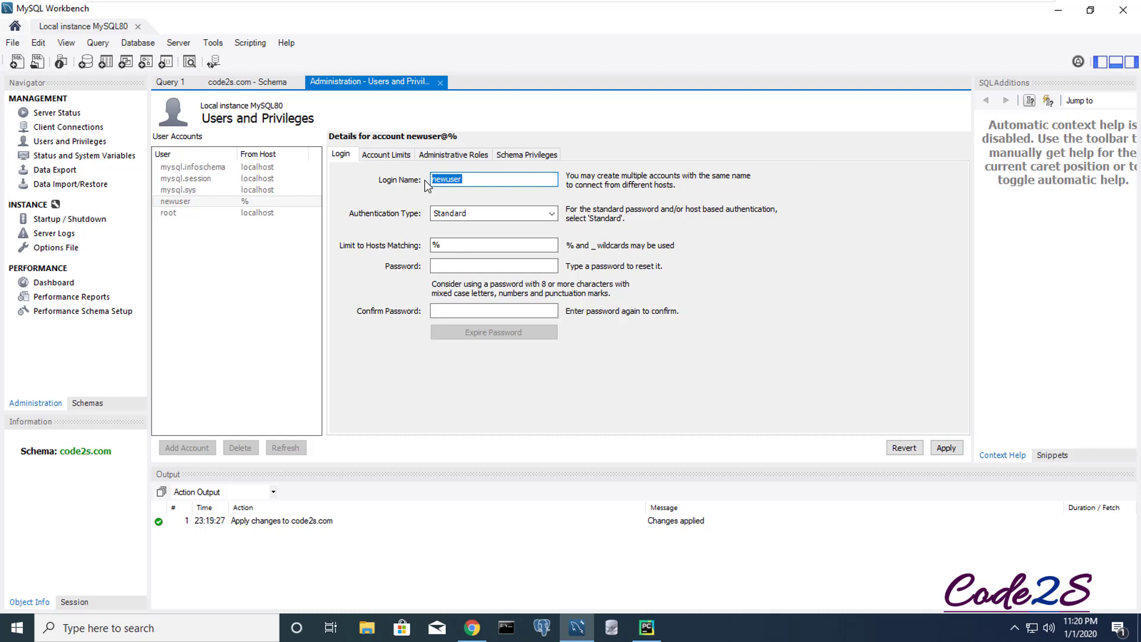
pyautogui.write('myroot')
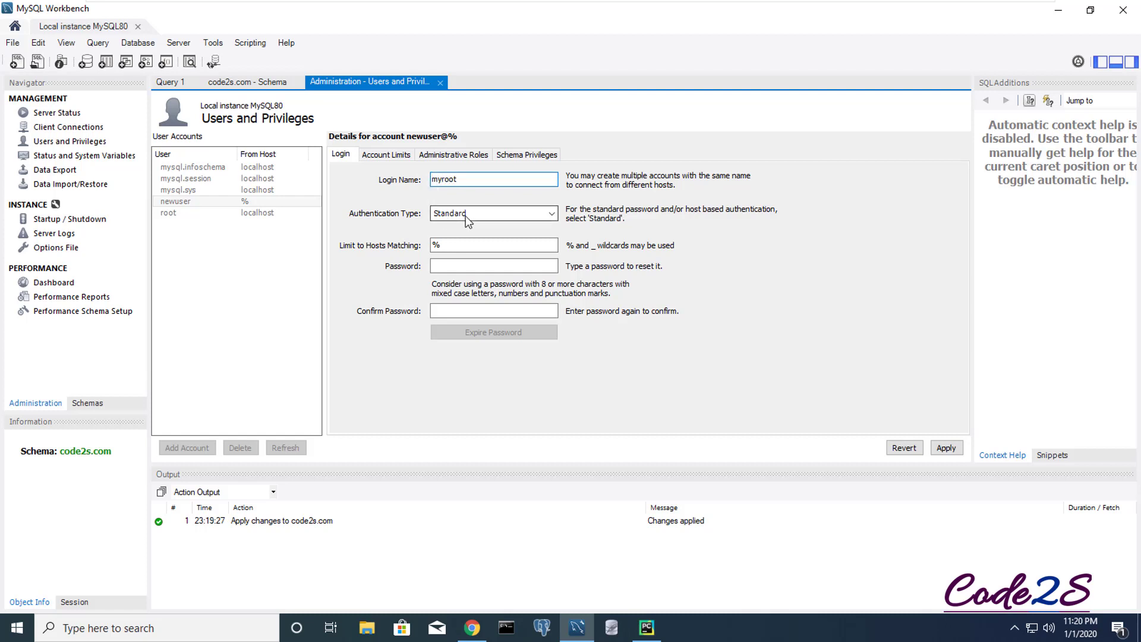
pyautogui.click(451, 245)
pyautogui.moveTo(451, 245); pyautogui.dragTo(425, 245)
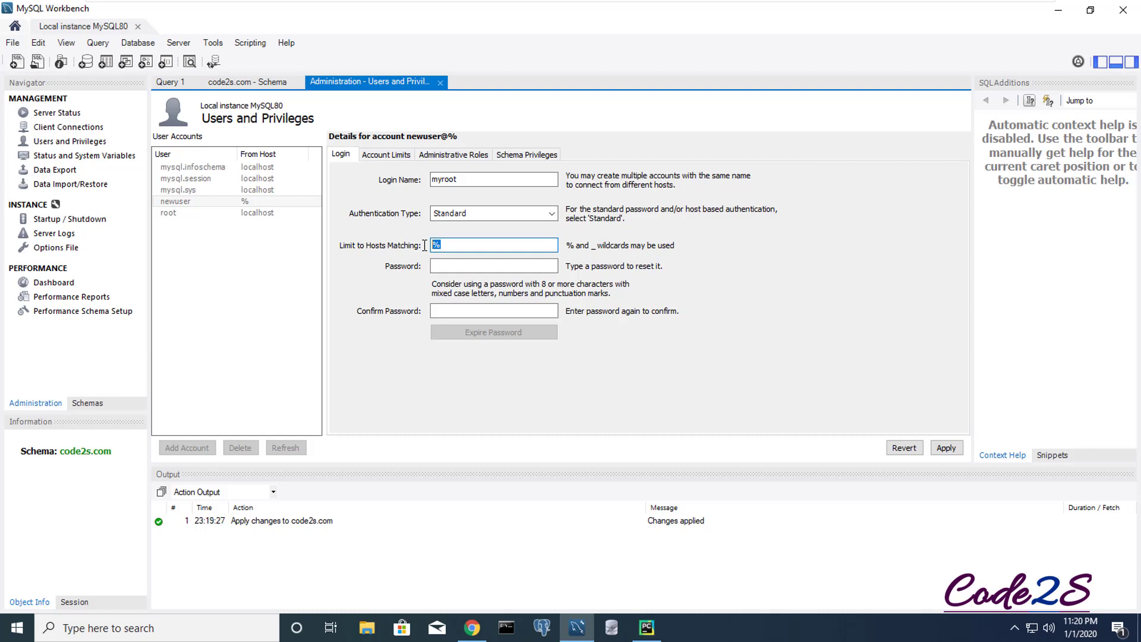
pyautogui.write('localhost')
# - Enter and confirm the account password, then apply to save myroot@localhost
pyautogui.click(452, 266)
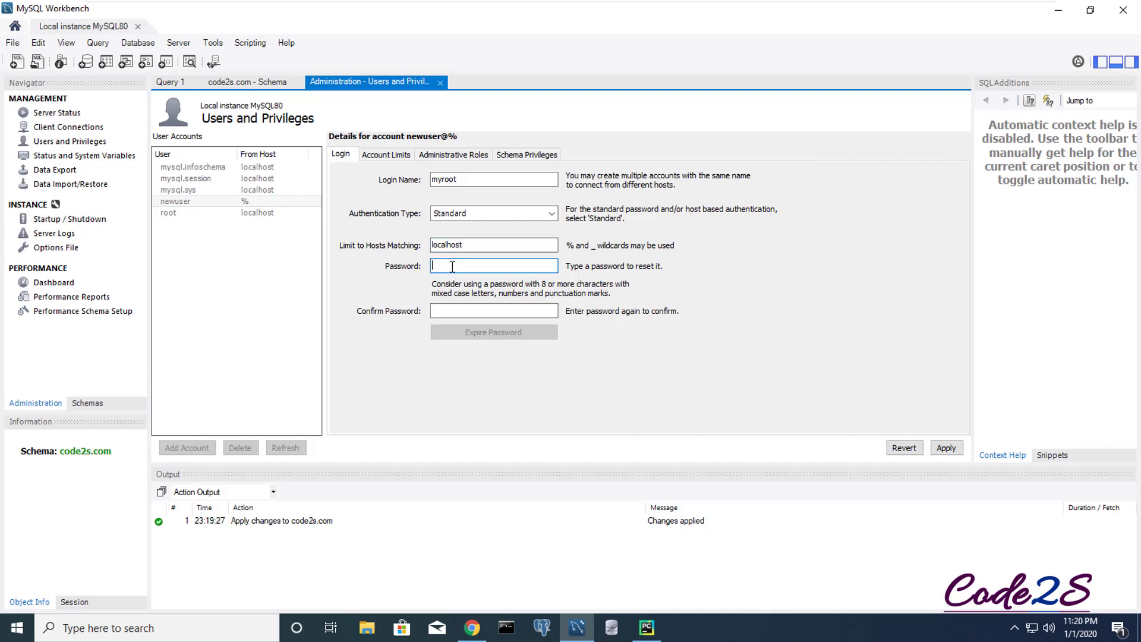
pyautogui.write('12345678')
pyautogui.press('Tab')
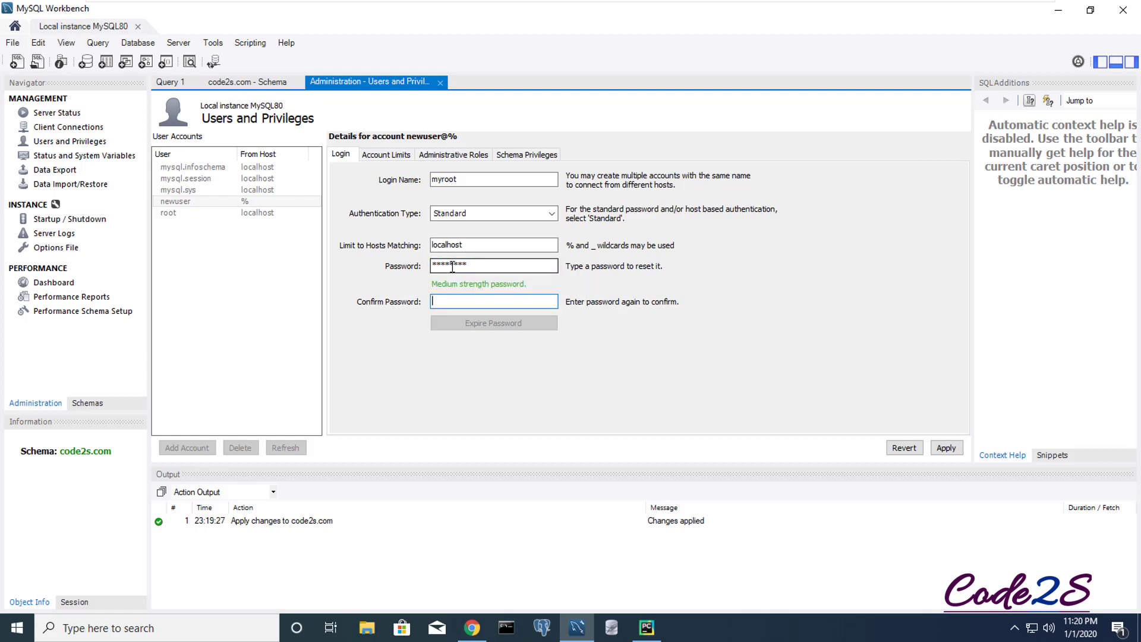
pyautogui.write('12345678')
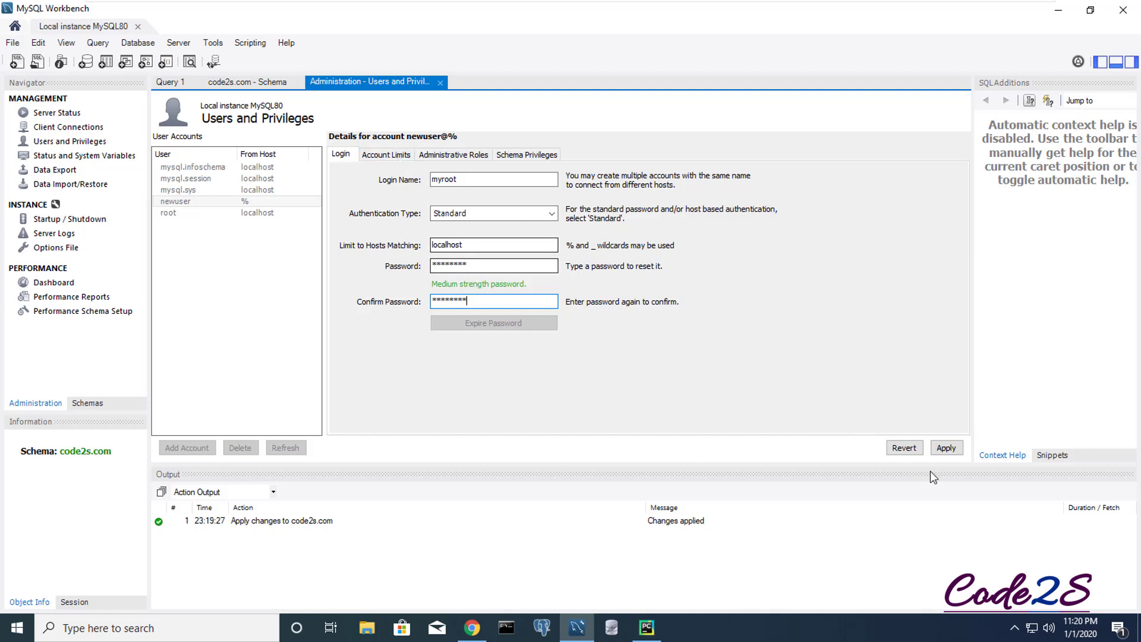
pyautogui.click(946, 448)
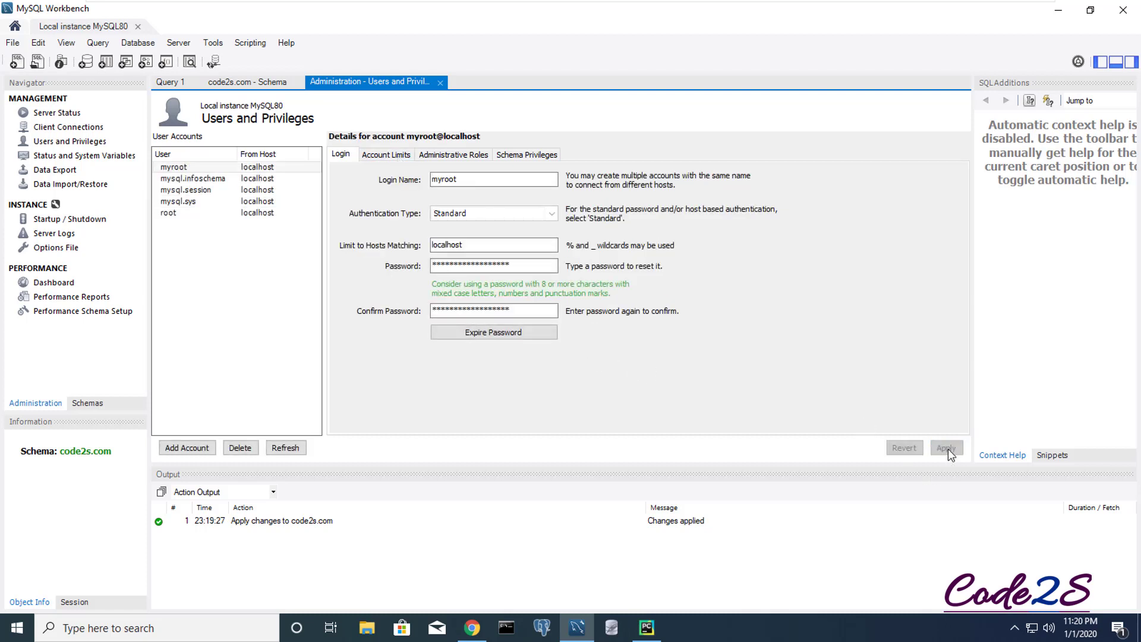
pyautogui.click(183, 169)
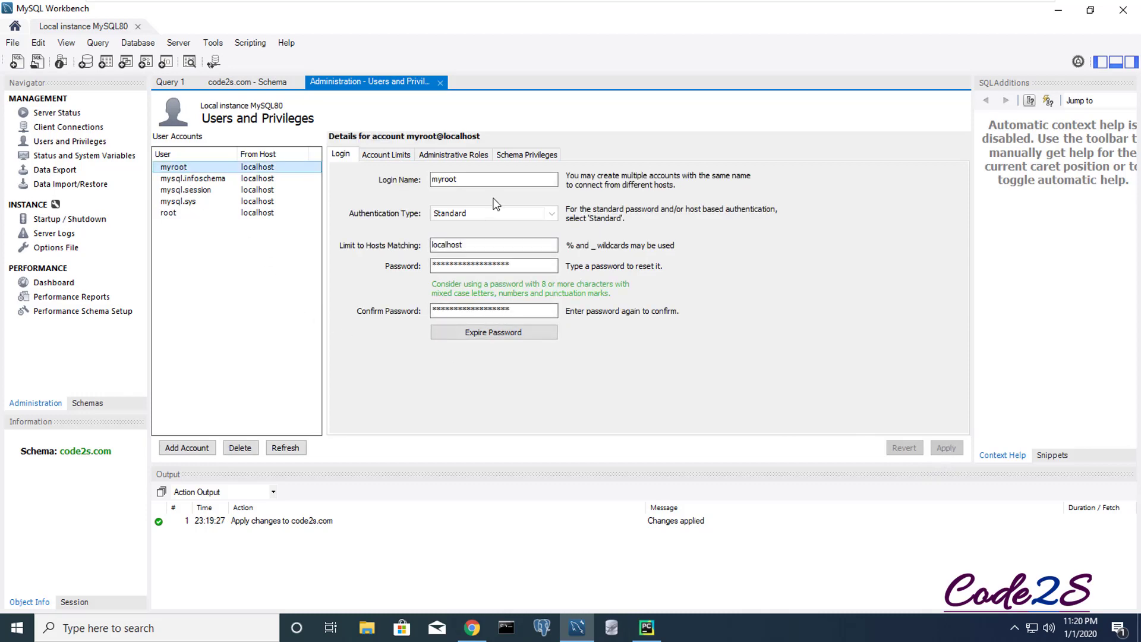
# - Add a schema privilege entry for myroot limited to the selected schema code2s.com
pyautogui.click(395, 155)
pyautogui.click(458, 155)
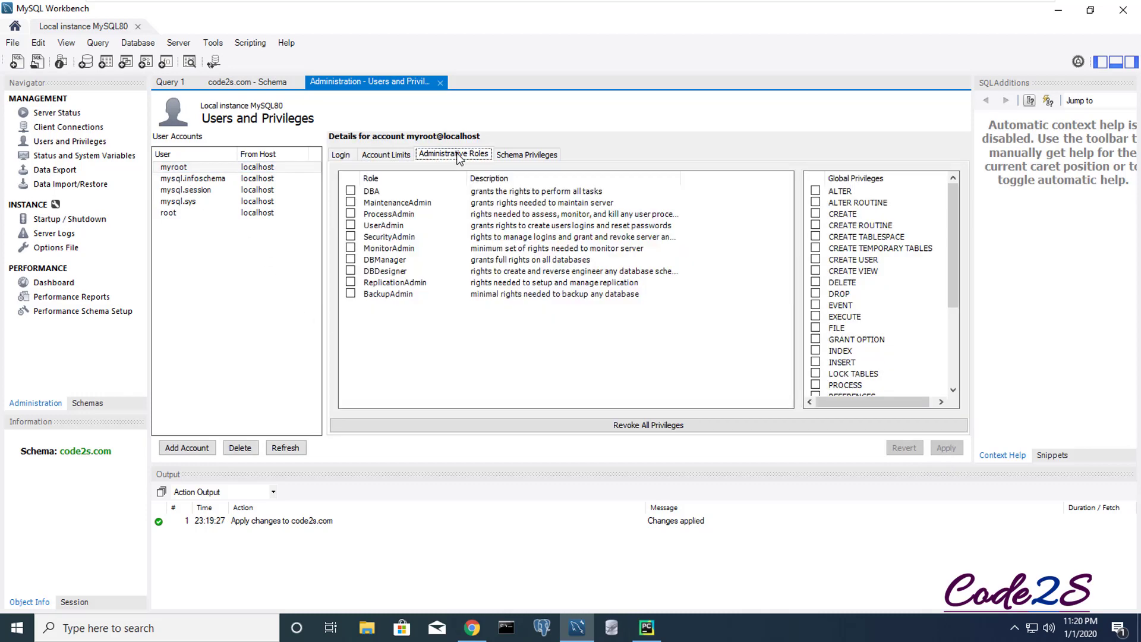
pyautogui.click(516, 156)
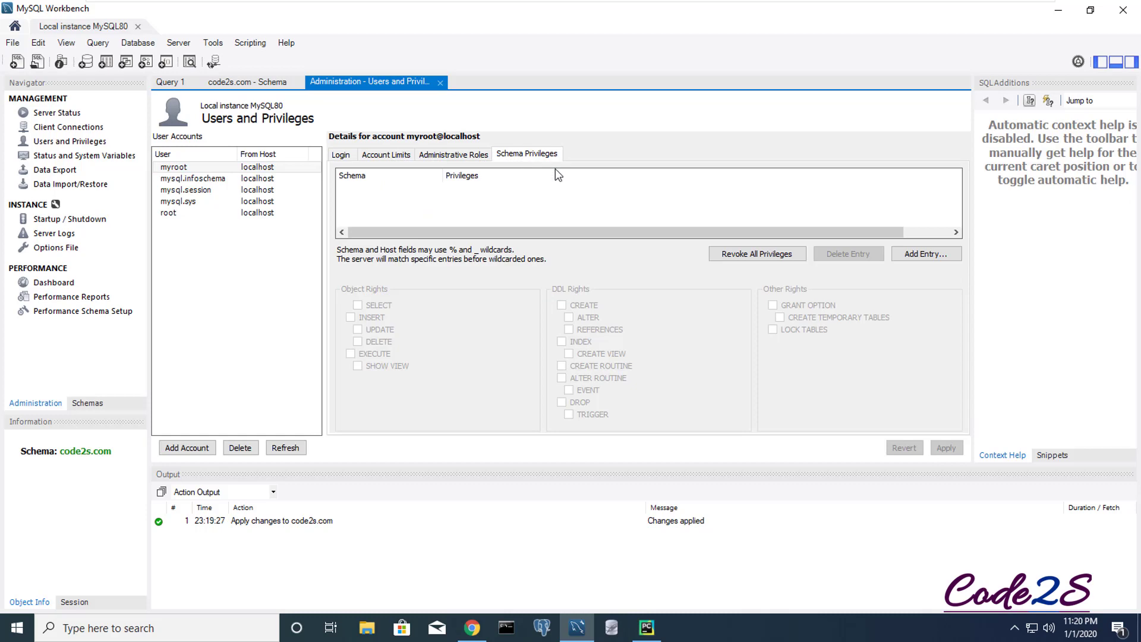
pyautogui.moveTo(744, 231); pyautogui.dragTo(621, 231)
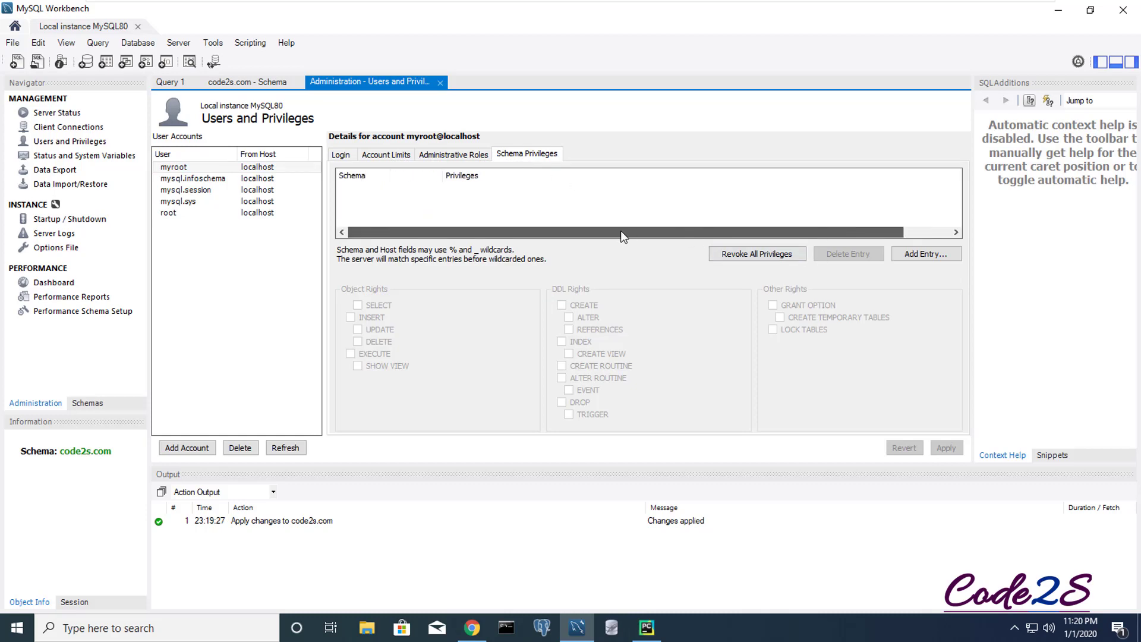
pyautogui.click(915, 253)
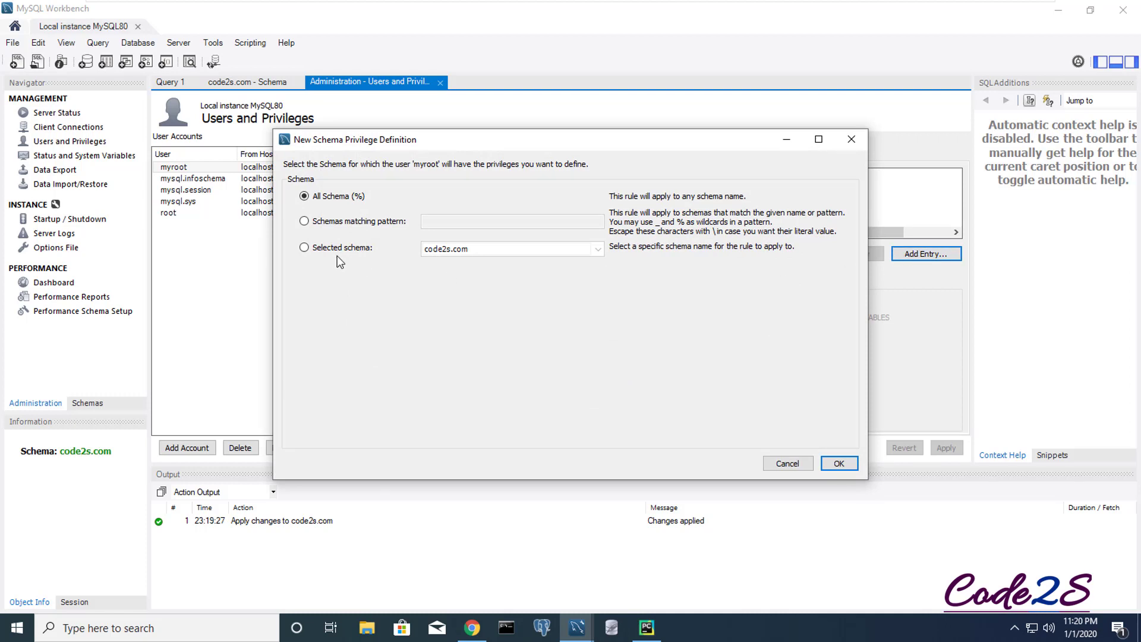
pyautogui.click(306, 251)
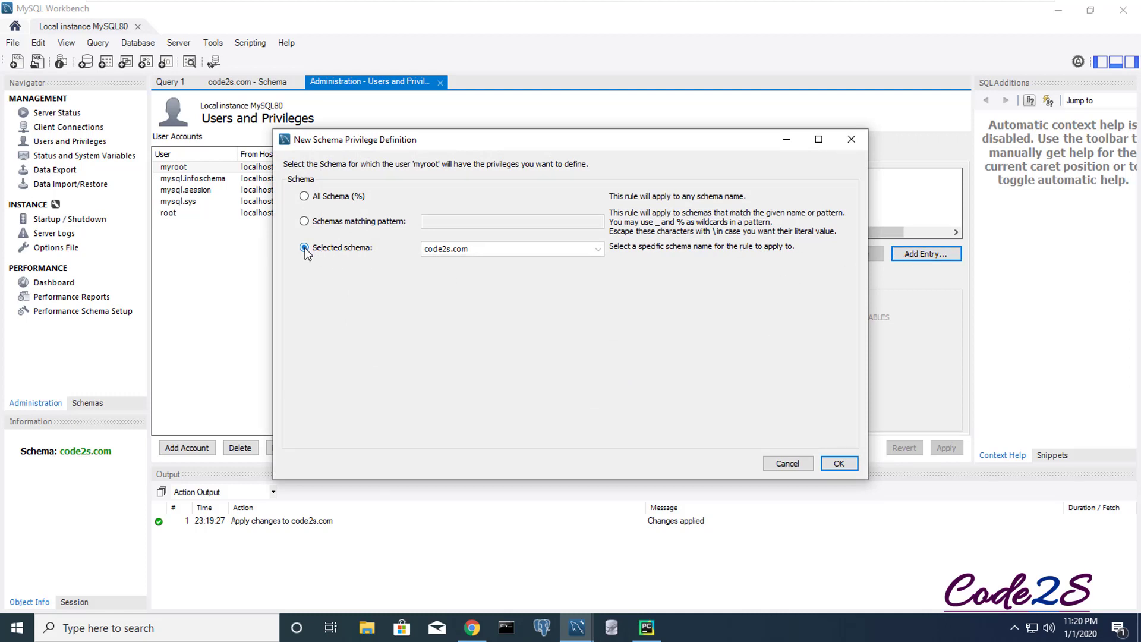
pyautogui.click(519, 252)
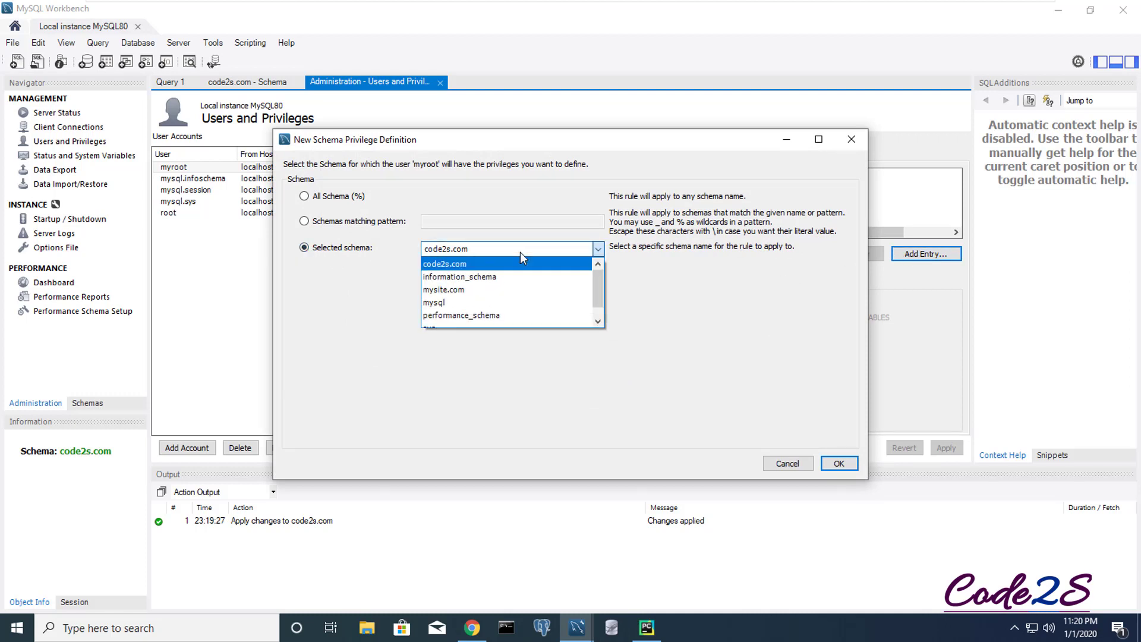
pyautogui.click(451, 264)
pyautogui.click(837, 462)
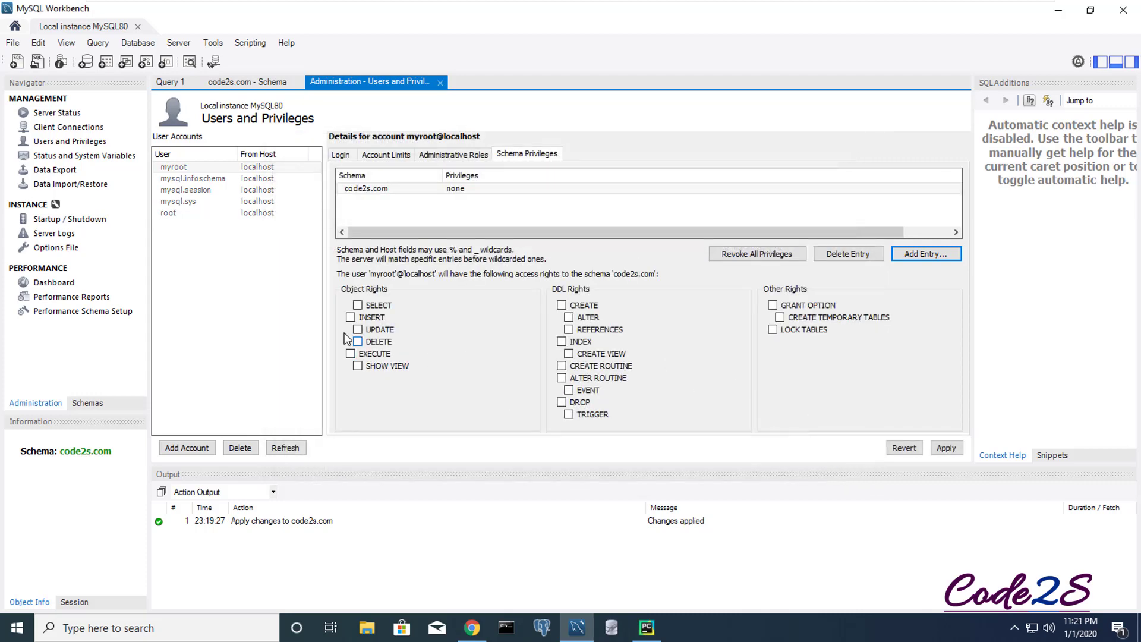
# - Grant all object rights (SELECT, INSERT, UPDATE, DELETE, EXECUTE, SHOW VIEW) and all DDL rights on code2s.com
pyautogui.click(357, 305)
pyautogui.click(351, 317)
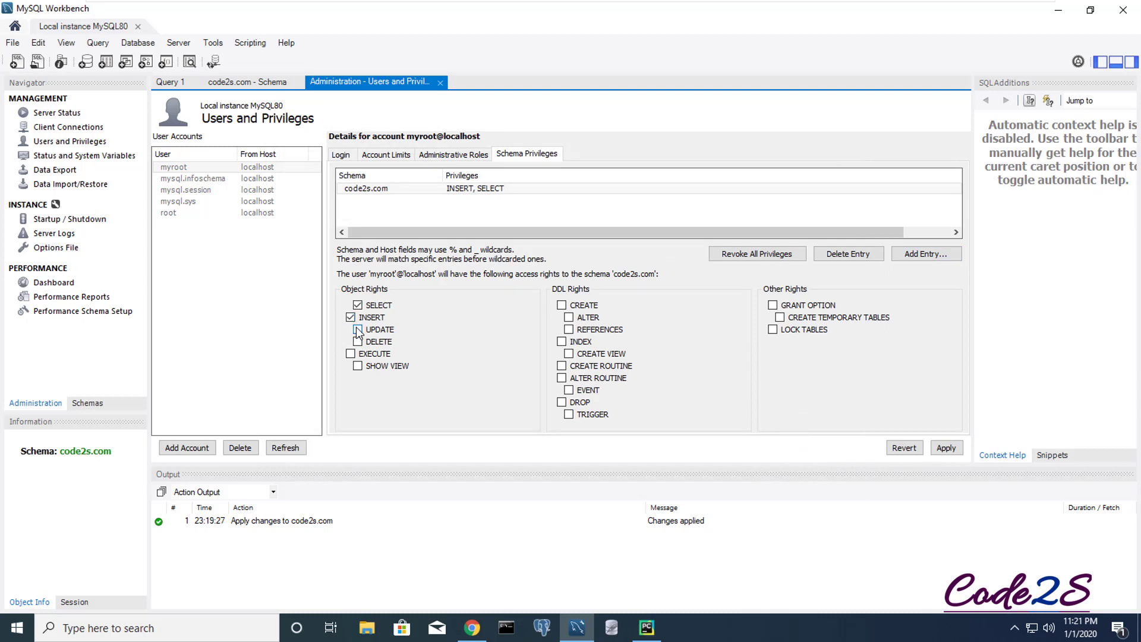
pyautogui.click(357, 329)
pyautogui.click(358, 341)
pyautogui.click(351, 353)
pyautogui.click(357, 366)
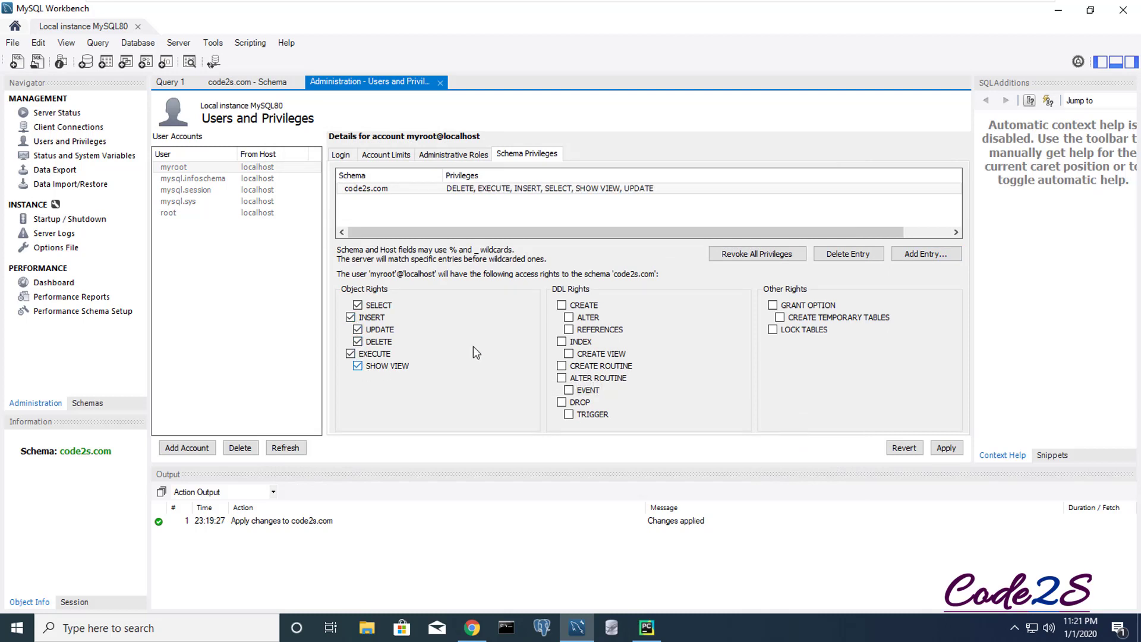
pyautogui.click(561, 305)
pyautogui.click(569, 318)
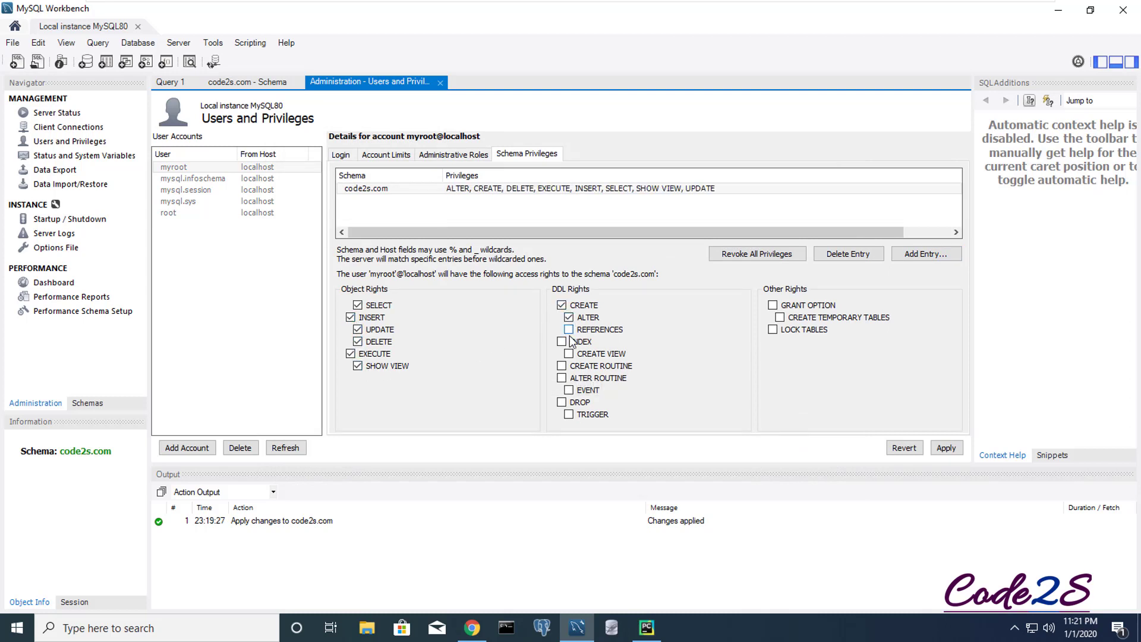
pyautogui.click(569, 329)
pyautogui.click(561, 341)
pyautogui.click(569, 353)
pyautogui.click(562, 365)
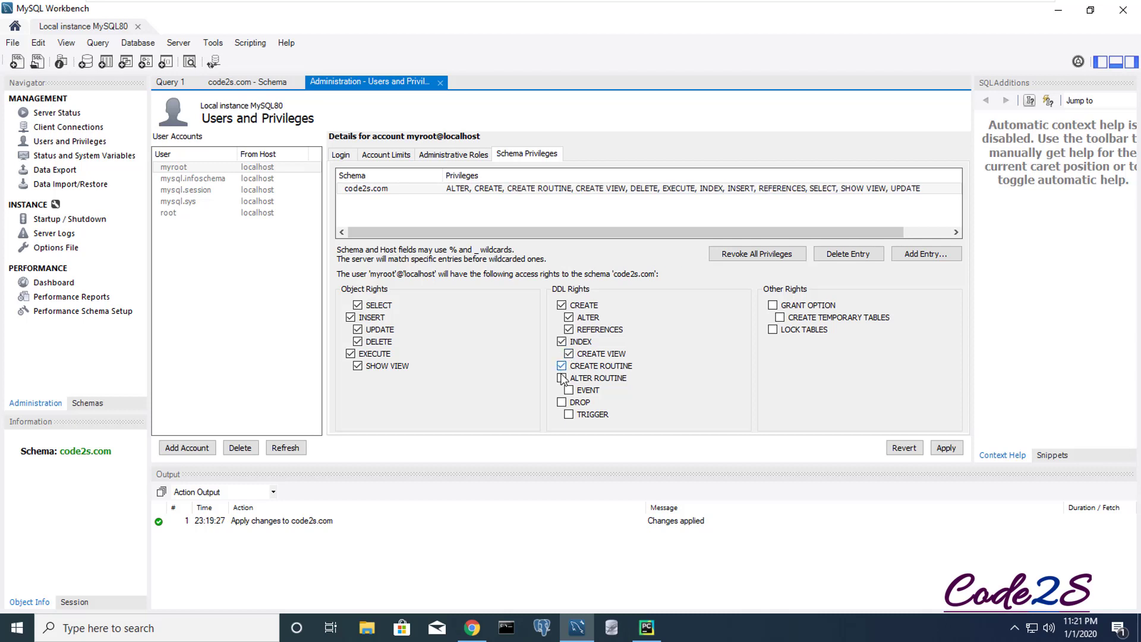
pyautogui.click(562, 378)
pyautogui.click(568, 390)
pyautogui.click(562, 402)
pyautogui.click(569, 414)
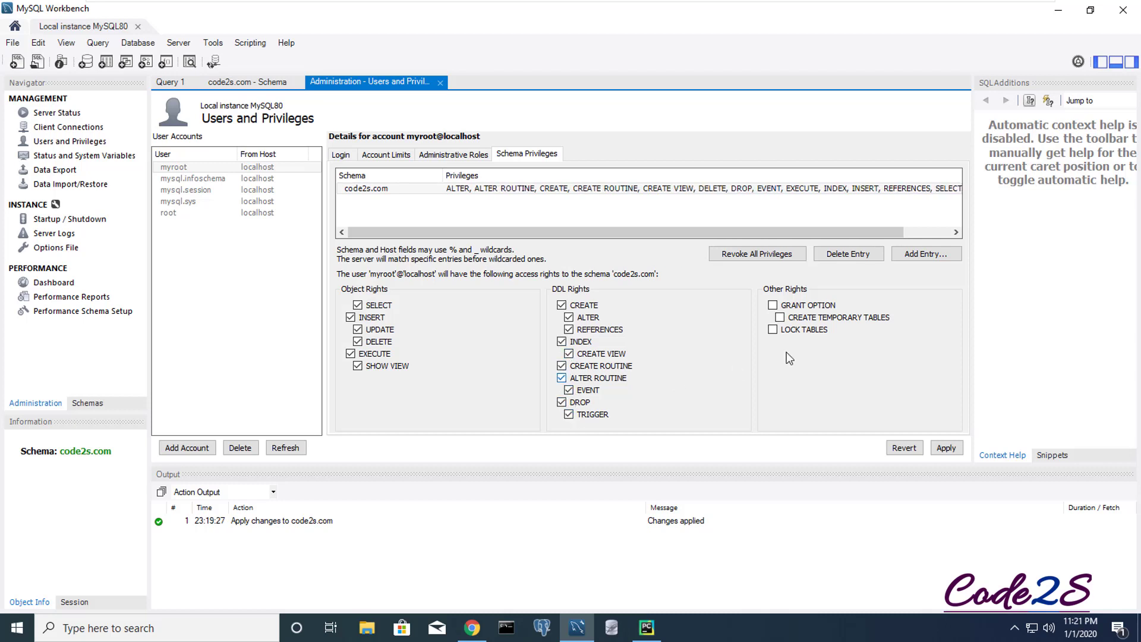
# - Grant GRANT OPTION, CREATE TEMPORARY TABLES and LOCK TABLES, then apply the privileges
pyautogui.click(772, 305)
pyautogui.click(780, 317)
pyautogui.click(773, 330)
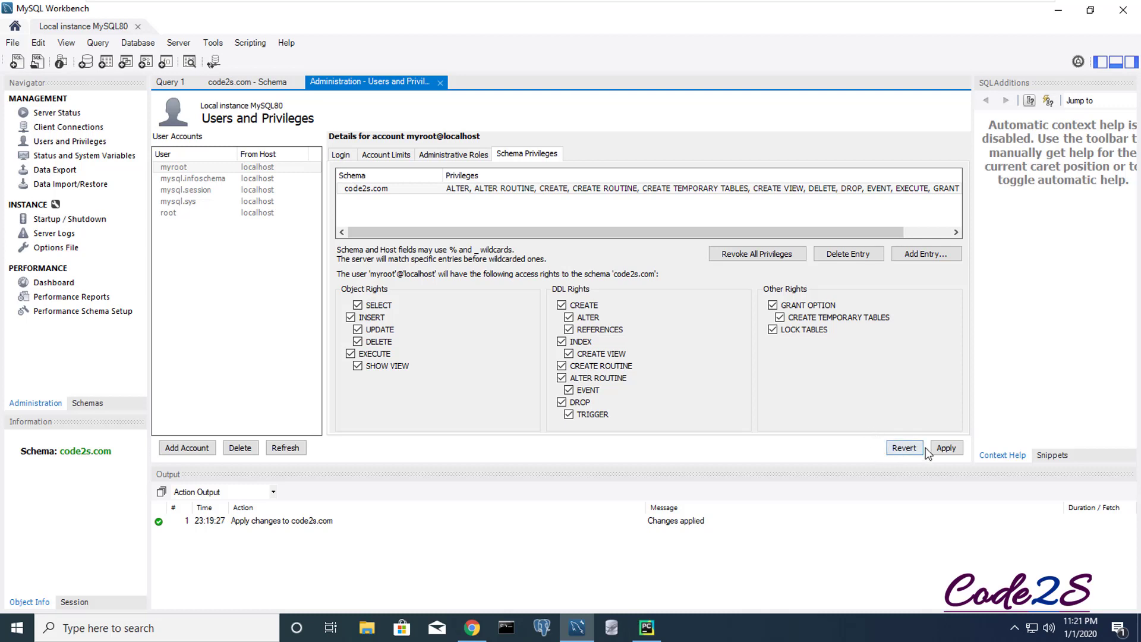
pyautogui.click(945, 449)
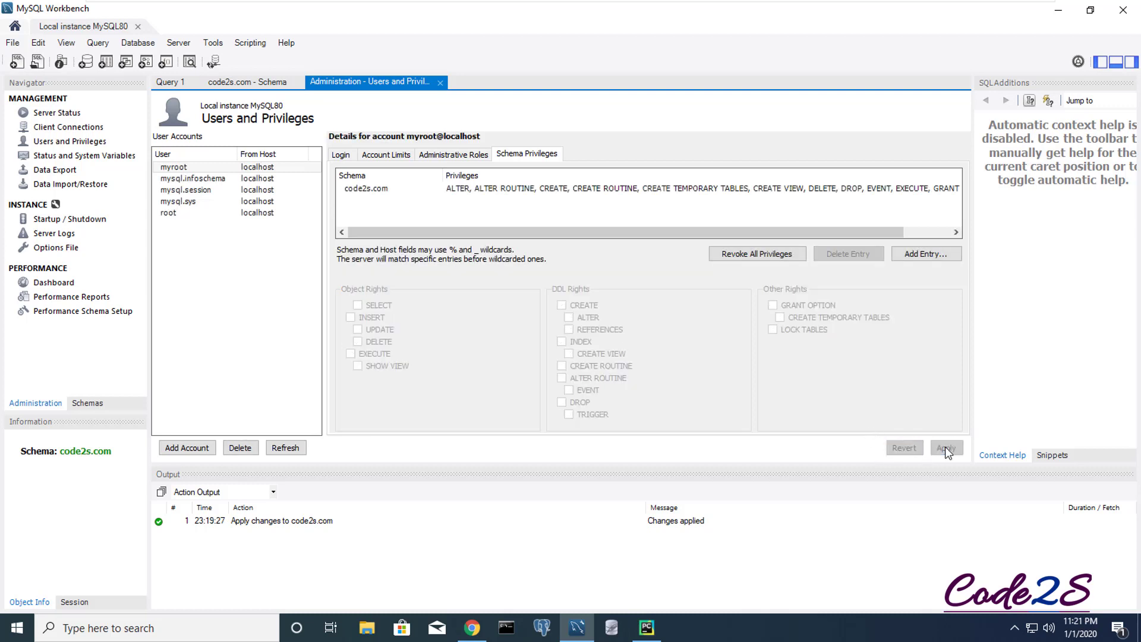
# - Select the myroot account to review its details and schema privileges
pyautogui.click(179, 169)
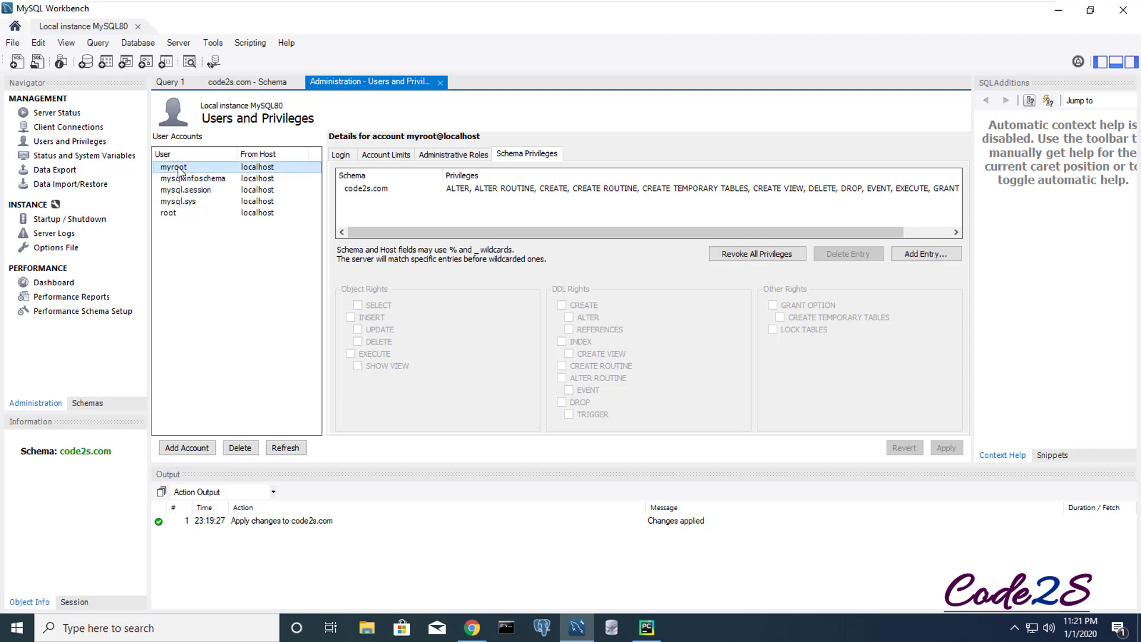
pyautogui.click(216, 295)
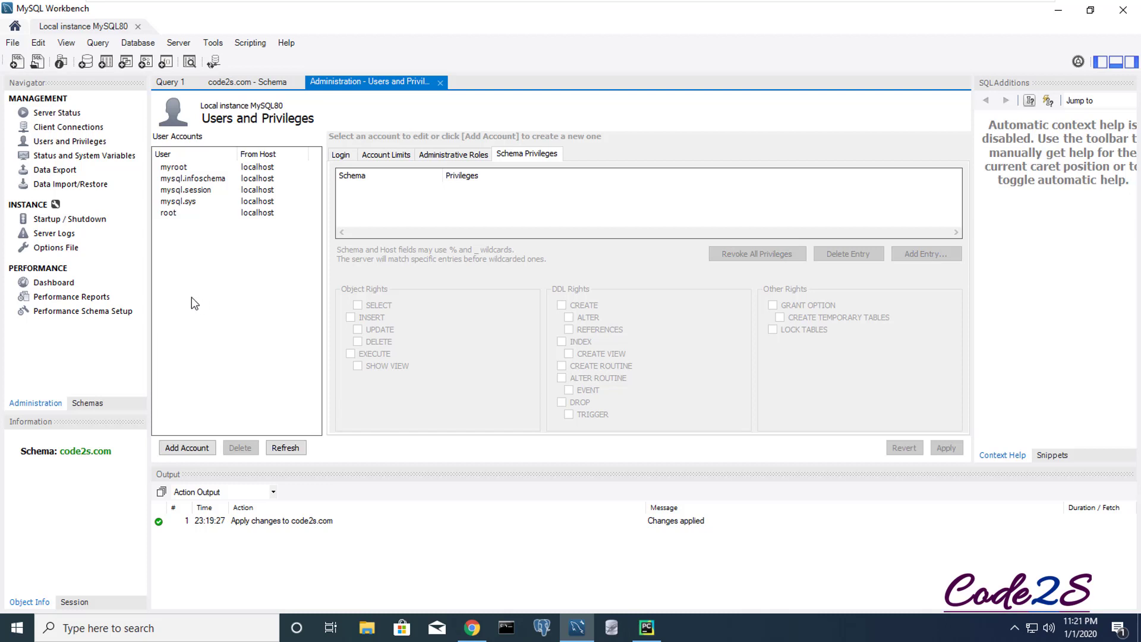
pyautogui.click(173, 168)
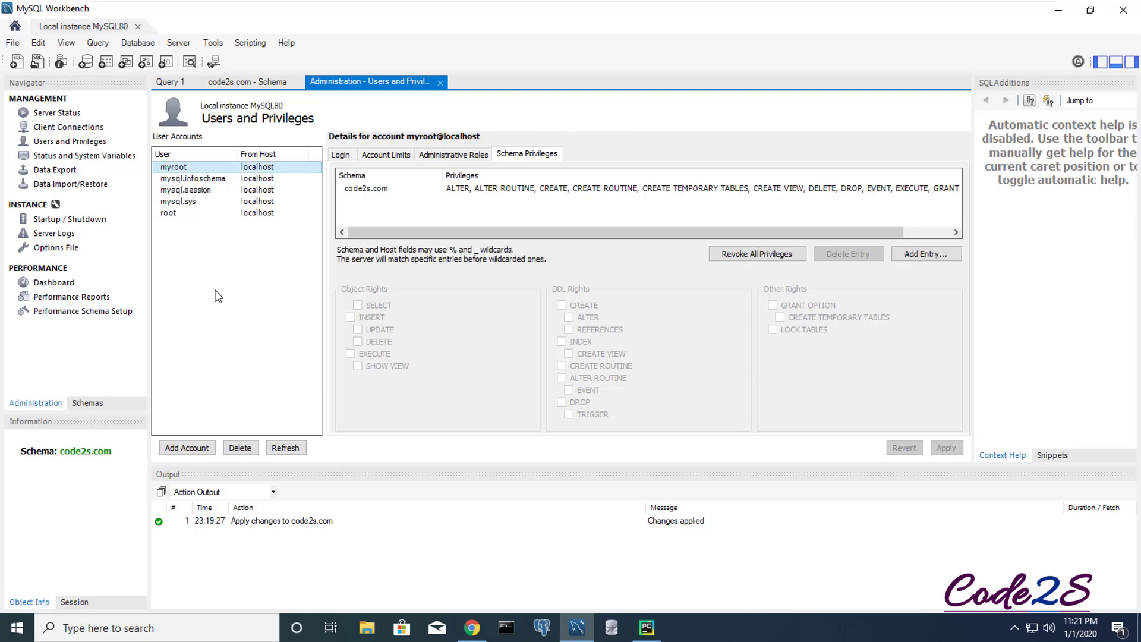
# - Browse the code2s.com schema's tables in the schema navigator
pyautogui.click(91, 403)
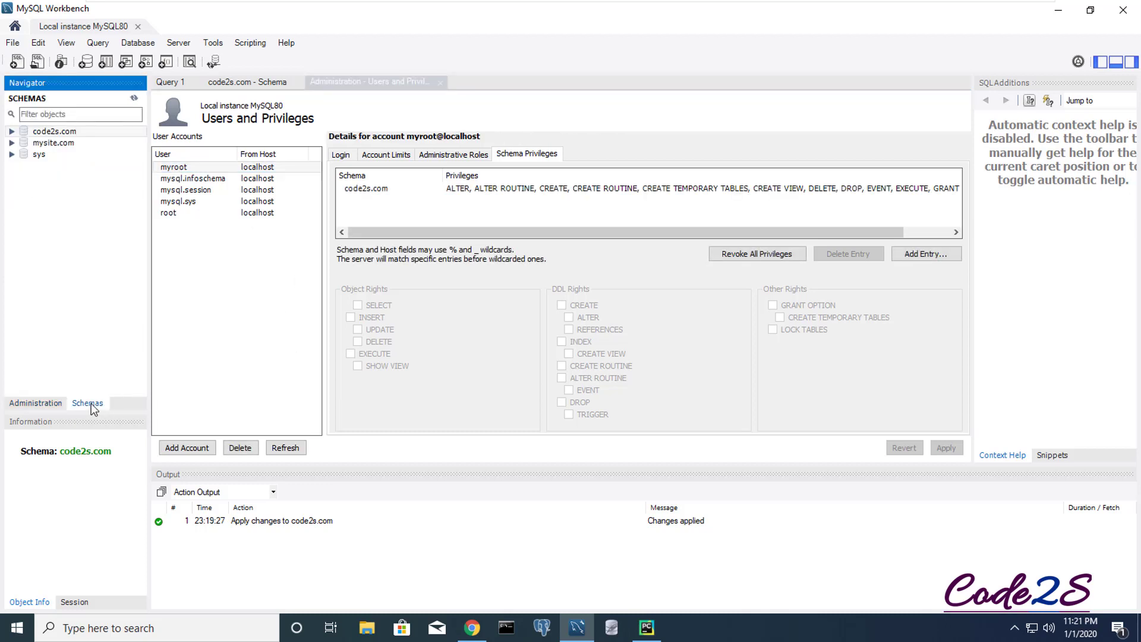
pyautogui.click(12, 131)
pyautogui.click(54, 145)
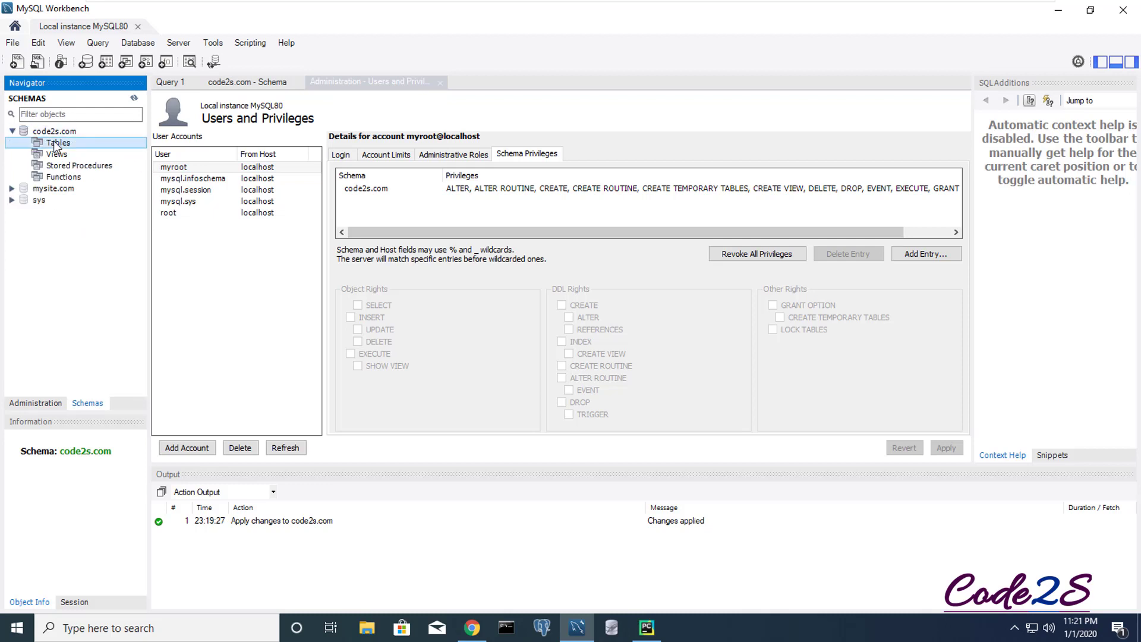
pyautogui.rightClick(66, 144)
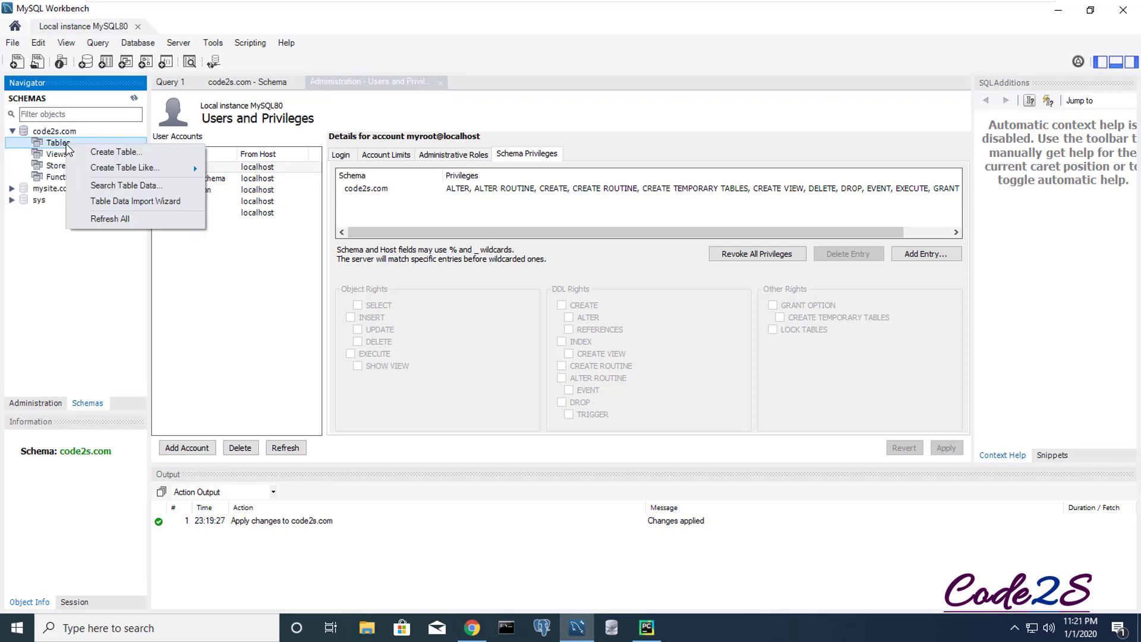
pyautogui.click(223, 298)
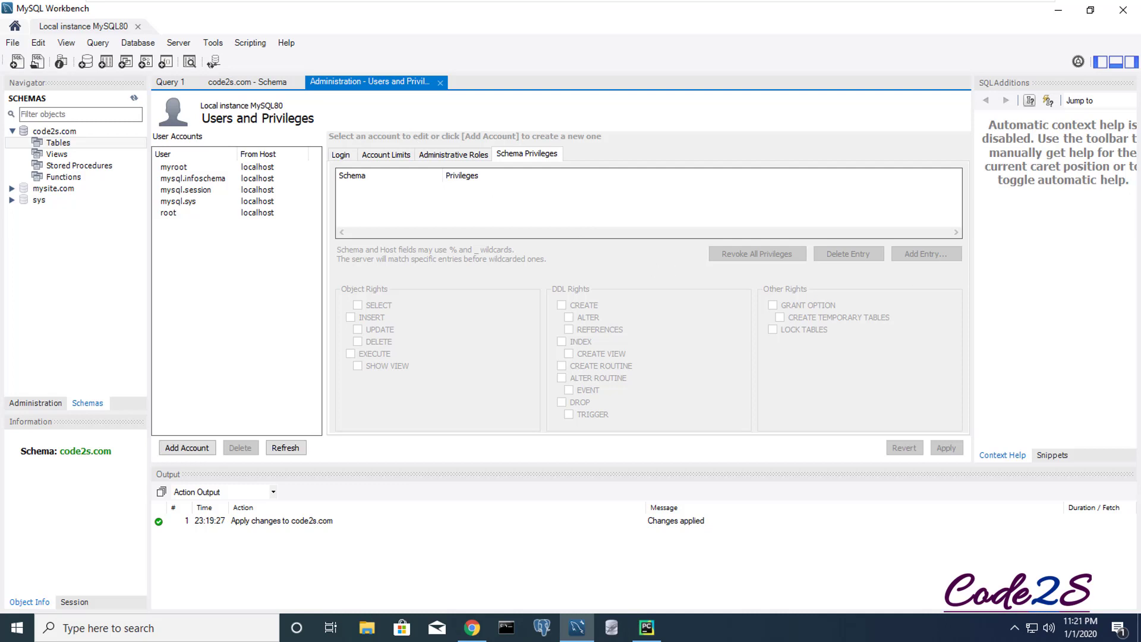
# - Open settings.py from the inner project package in PyCharm
pyautogui.click(647, 629)
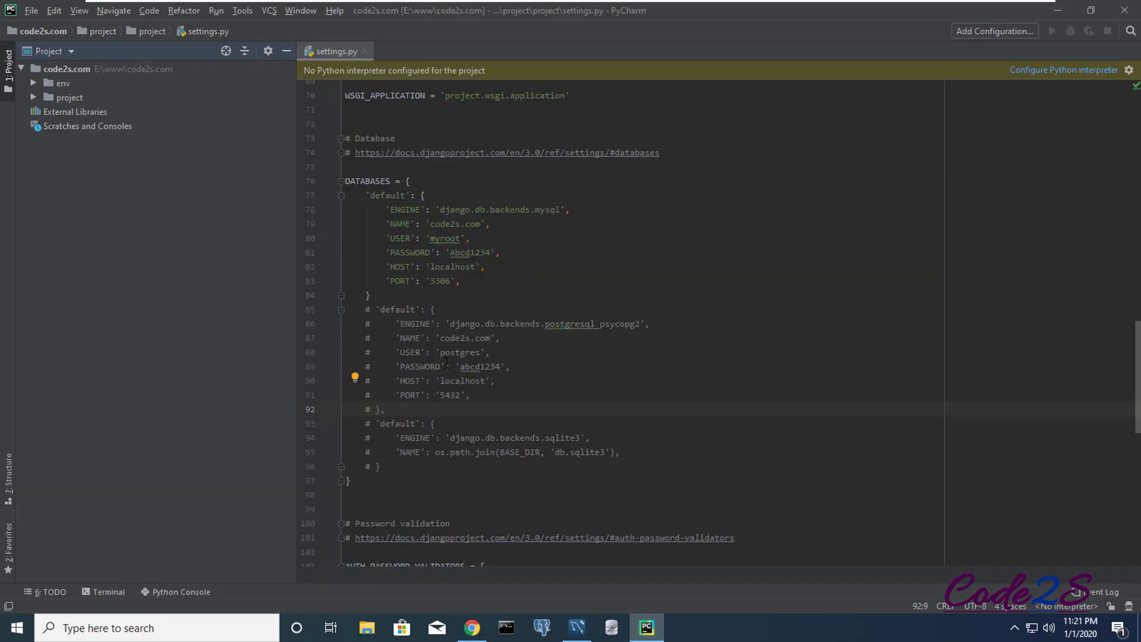
pyautogui.click(463, 281)
pyautogui.moveTo(365, 195); pyautogui.dragTo(401, 292)
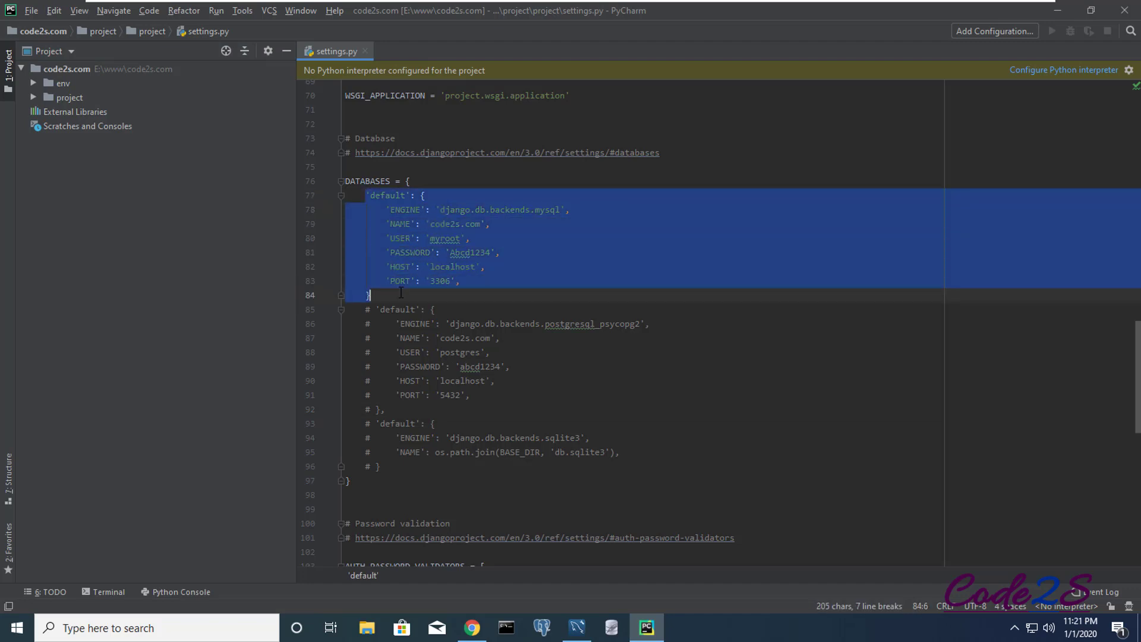
pyautogui.click(489, 323)
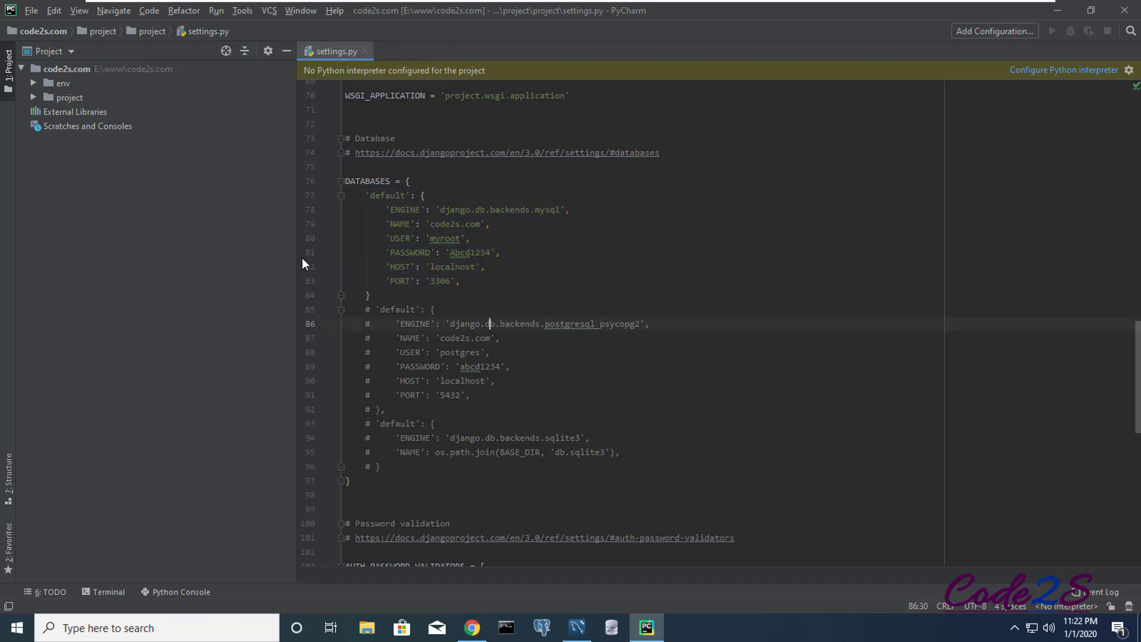
pyautogui.click(34, 96)
pyautogui.click(46, 111)
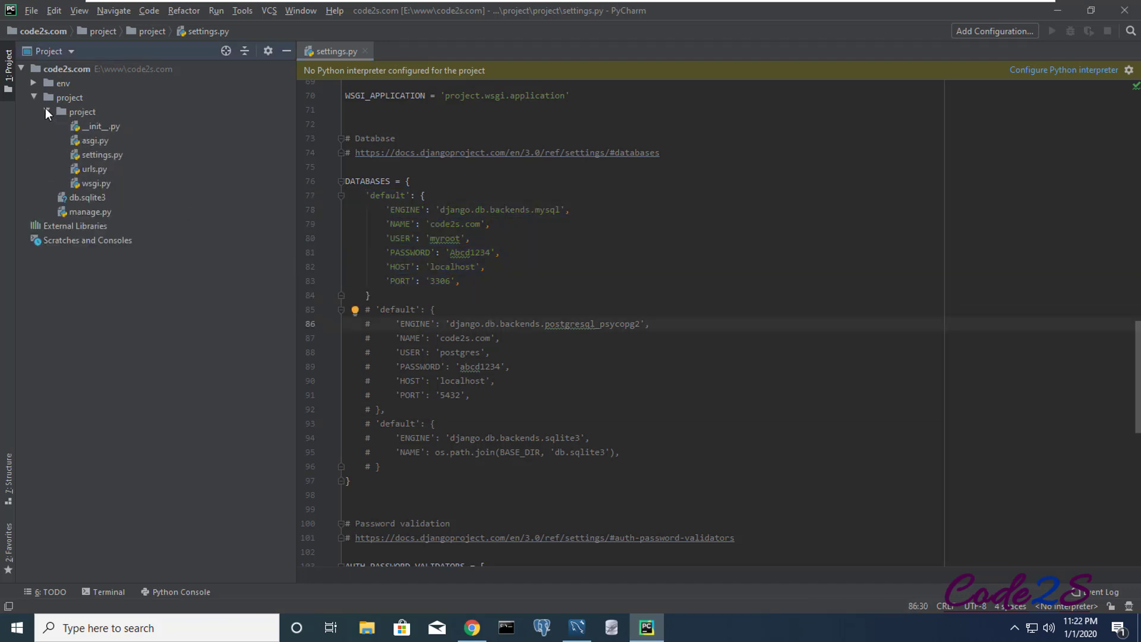
pyautogui.doubleClick(98, 156)
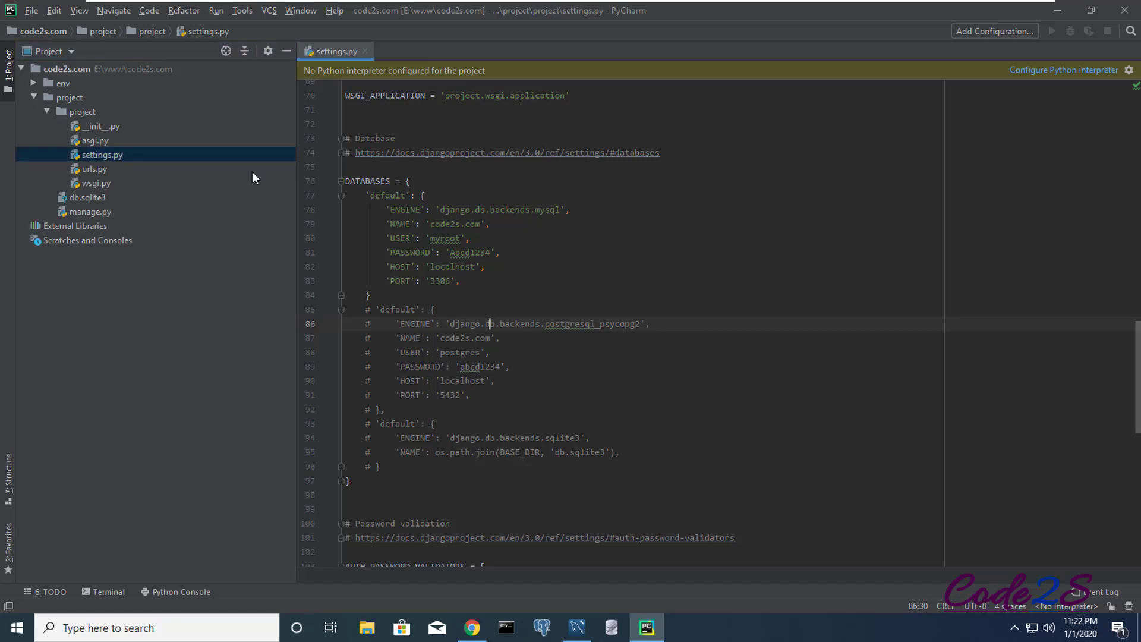
# - Check the DATABASES values: NAME code2s.com, USER myroot, password, HOST localhost, PORT 3306
pyautogui.click(440, 281)
pyautogui.moveTo(480, 225); pyautogui.dragTo(431, 224)
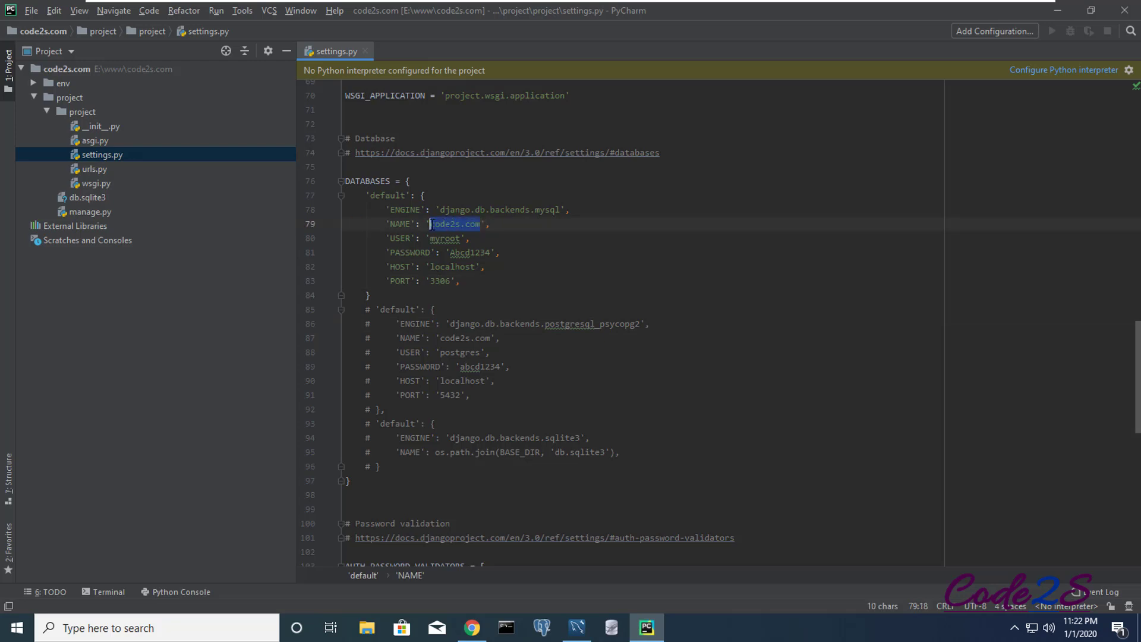
pyautogui.doubleClick(453, 238)
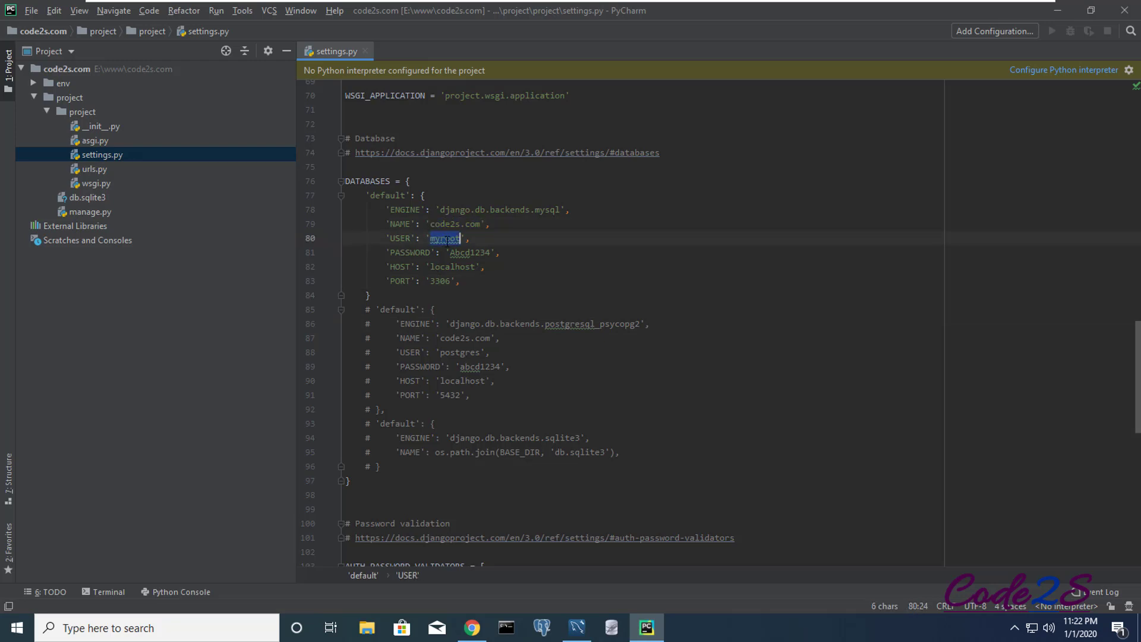
pyautogui.doubleClick(474, 252)
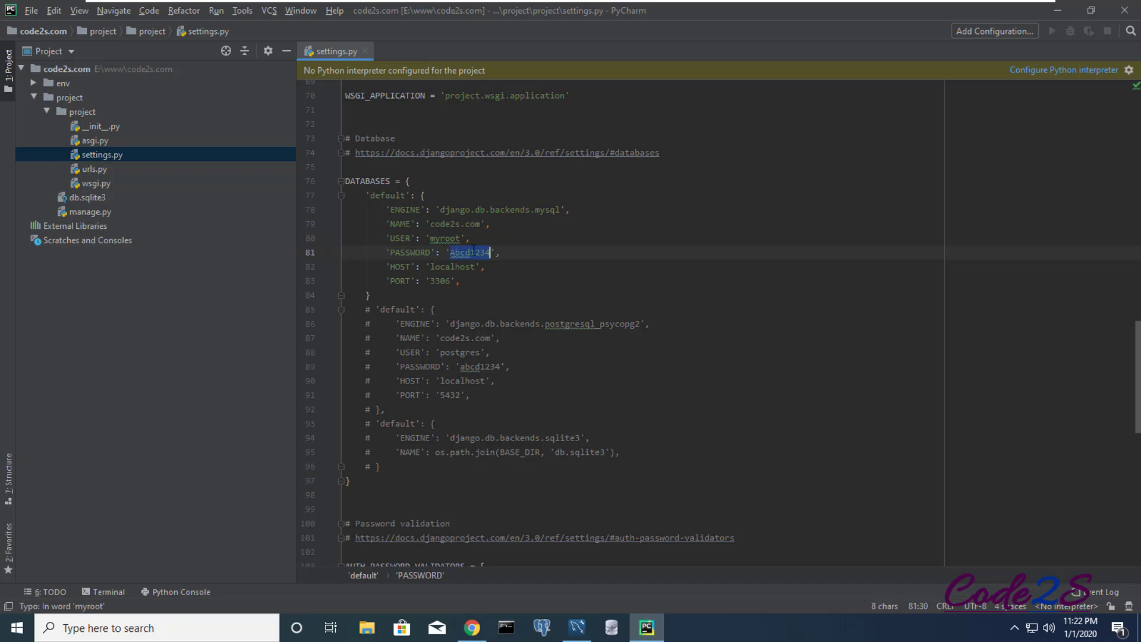
pyautogui.doubleClick(454, 266)
pyautogui.doubleClick(440, 281)
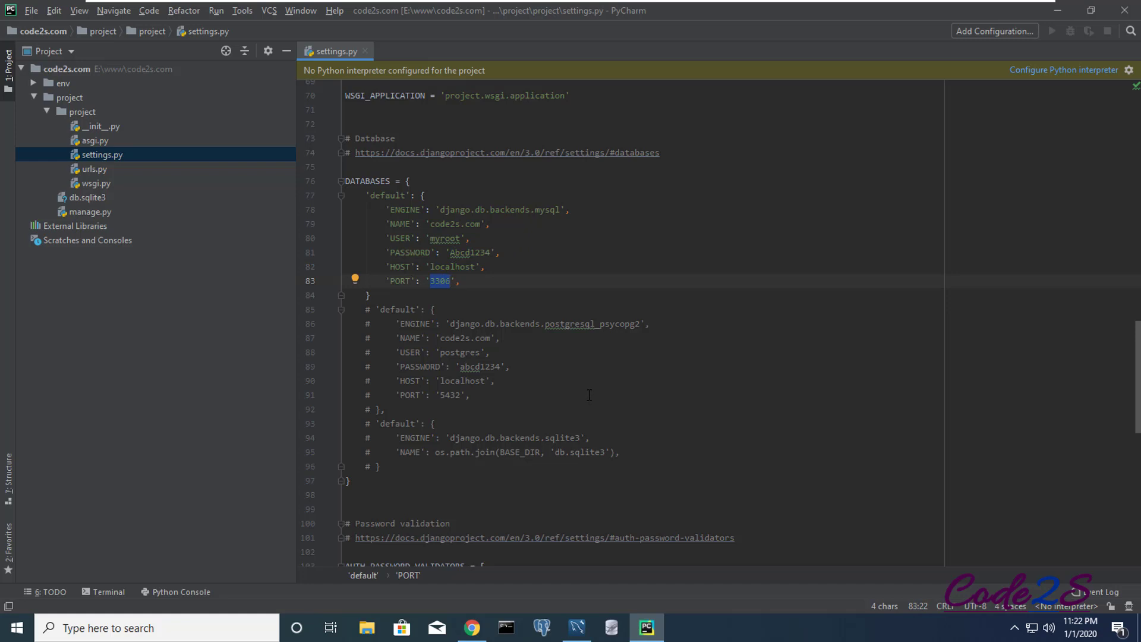
pyautogui.click(110, 592)
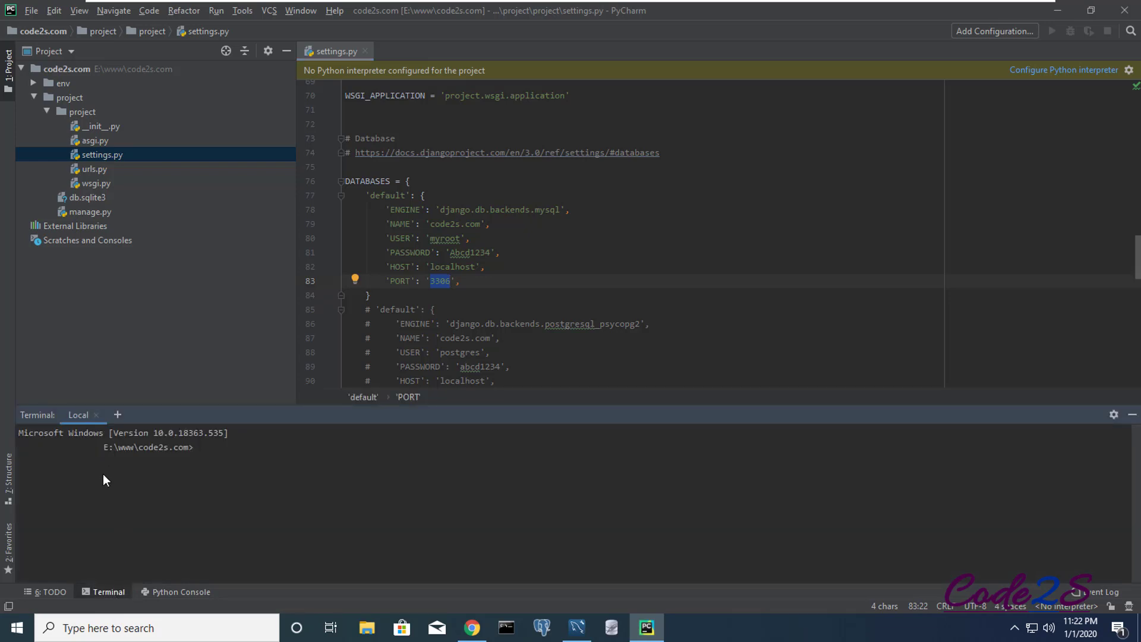
# - Replace the terminal with a fresh session and activate env with env\Scripts\activate
pyautogui.click(117, 415)
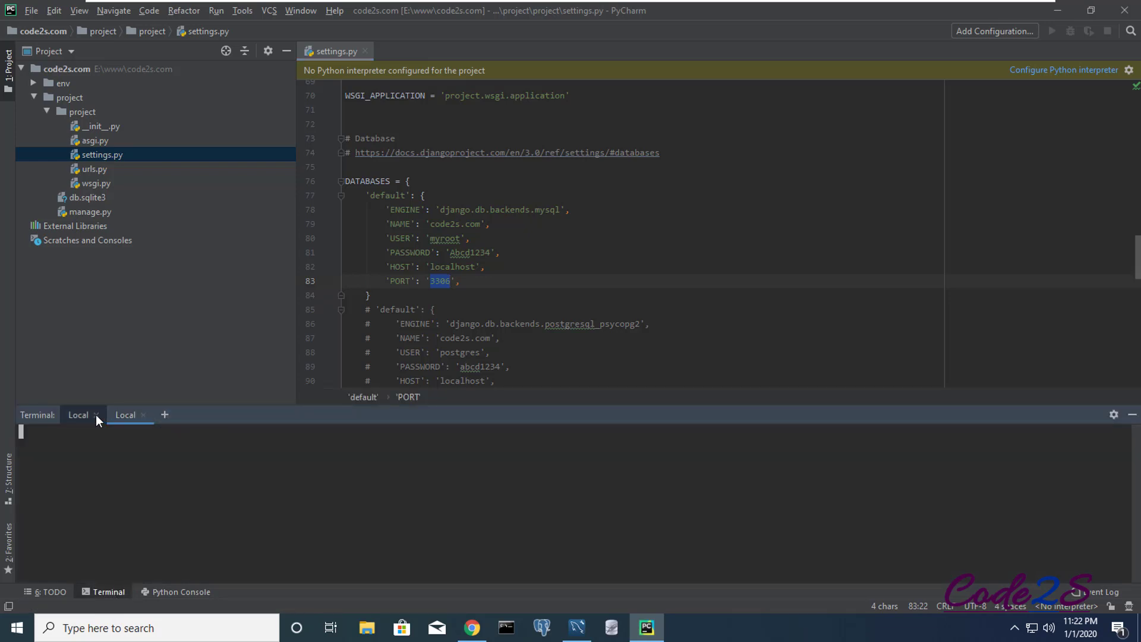
pyautogui.click(96, 414)
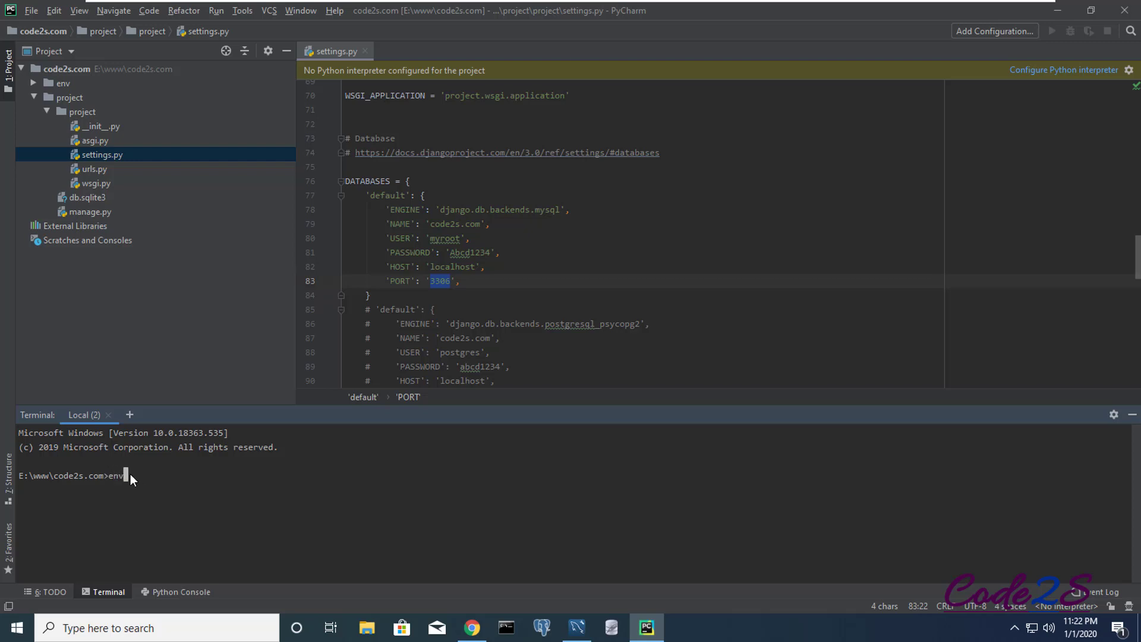
pyautogui.write('env\\Scripts\\activate')
pyautogui.press('Return')
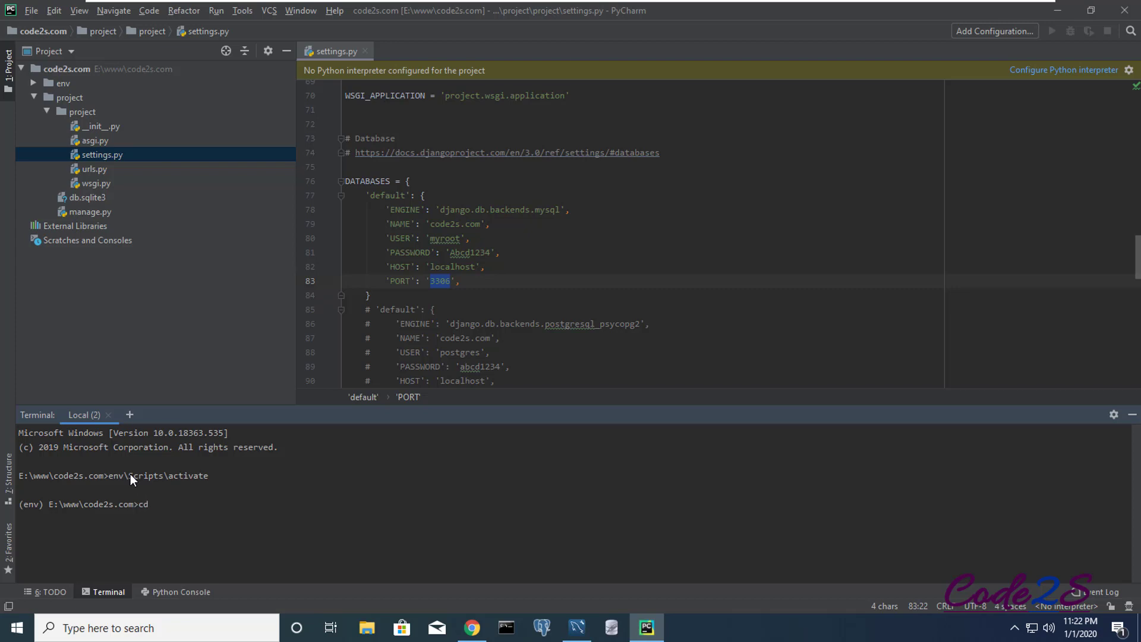
# - Change into the project folder and confirm python --version reports Python 3.8.1
pyautogui.write('cd project')
pyautogui.press('Return')
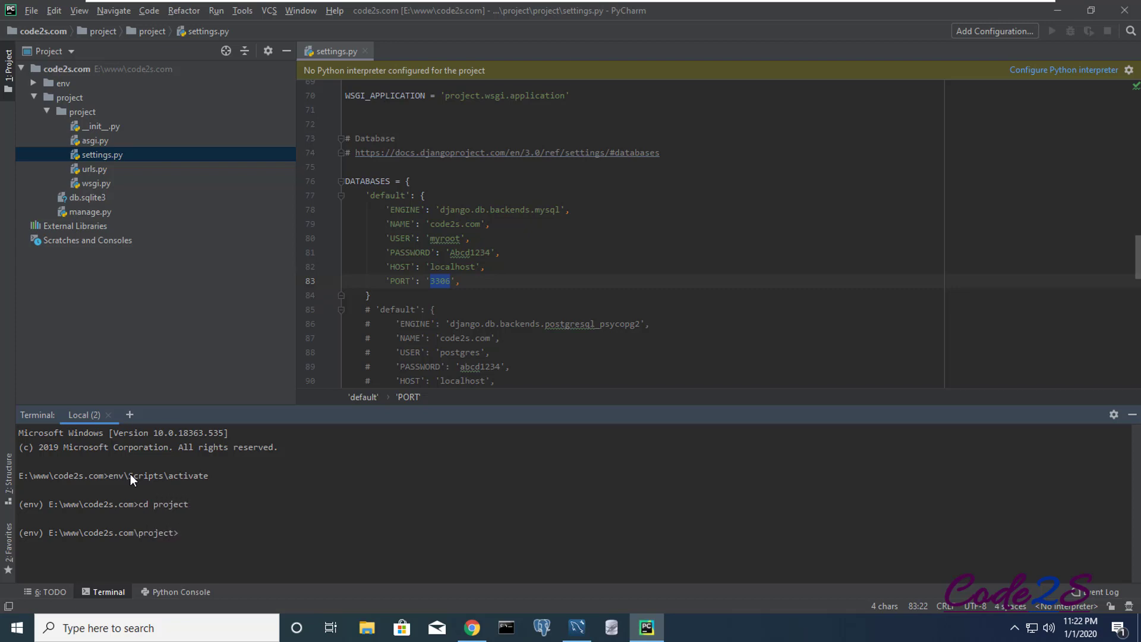
pyautogui.write('python --version')
pyautogui.press('Return')
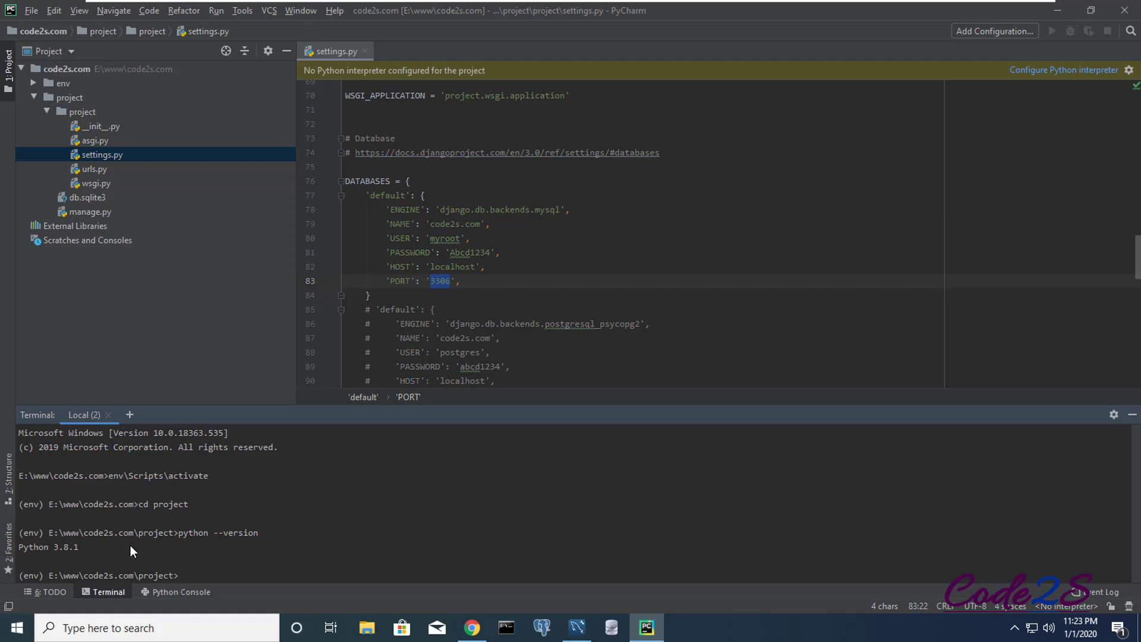
pyautogui.moveTo(78, 548); pyautogui.dragTo(53, 547)
pyautogui.click(187, 572)
# - Download mysqlclient-1.4.6-cp38-cp38-win32.whl in Chrome and show it in its folder
pyautogui.click(472, 628)
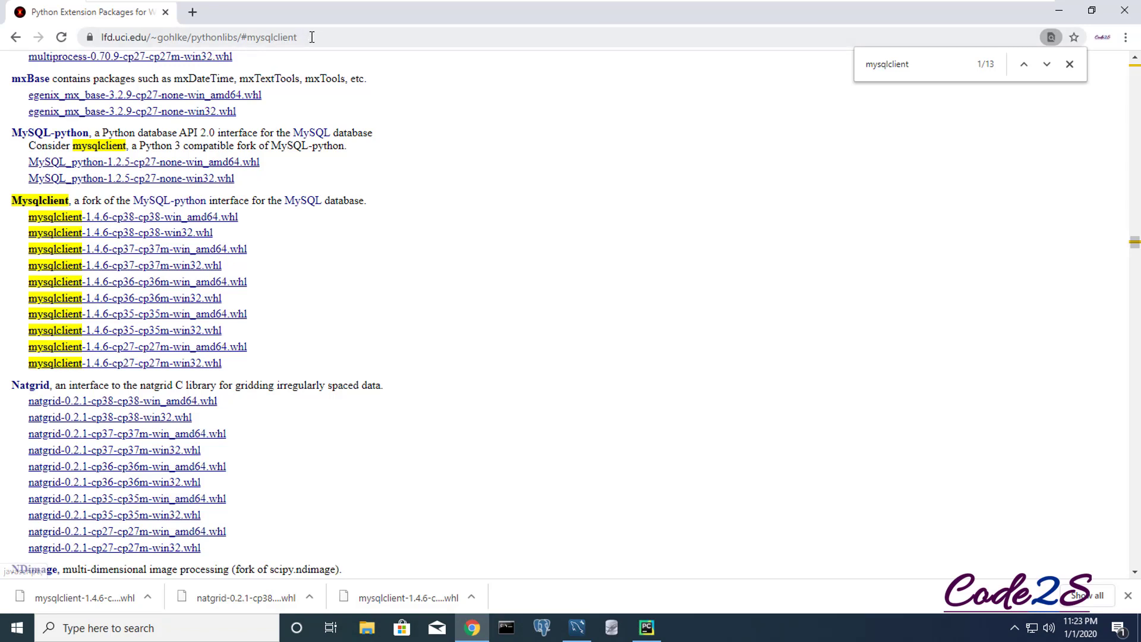
pyautogui.click(279, 38)
pyautogui.moveTo(298, 38); pyautogui.dragTo(100, 37)
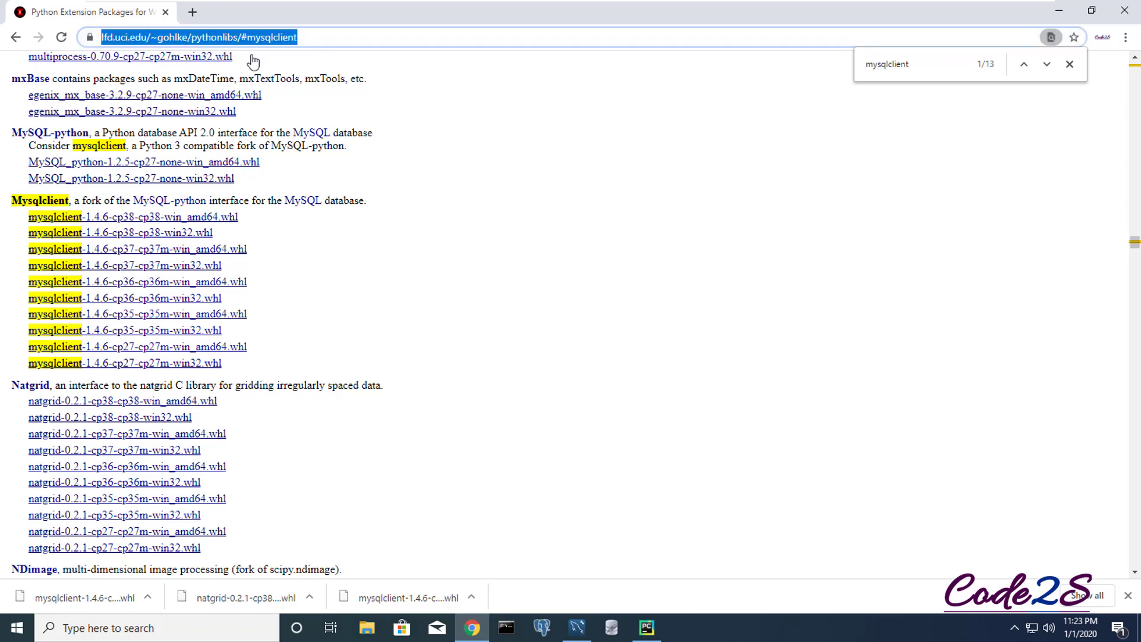
pyautogui.click(321, 37)
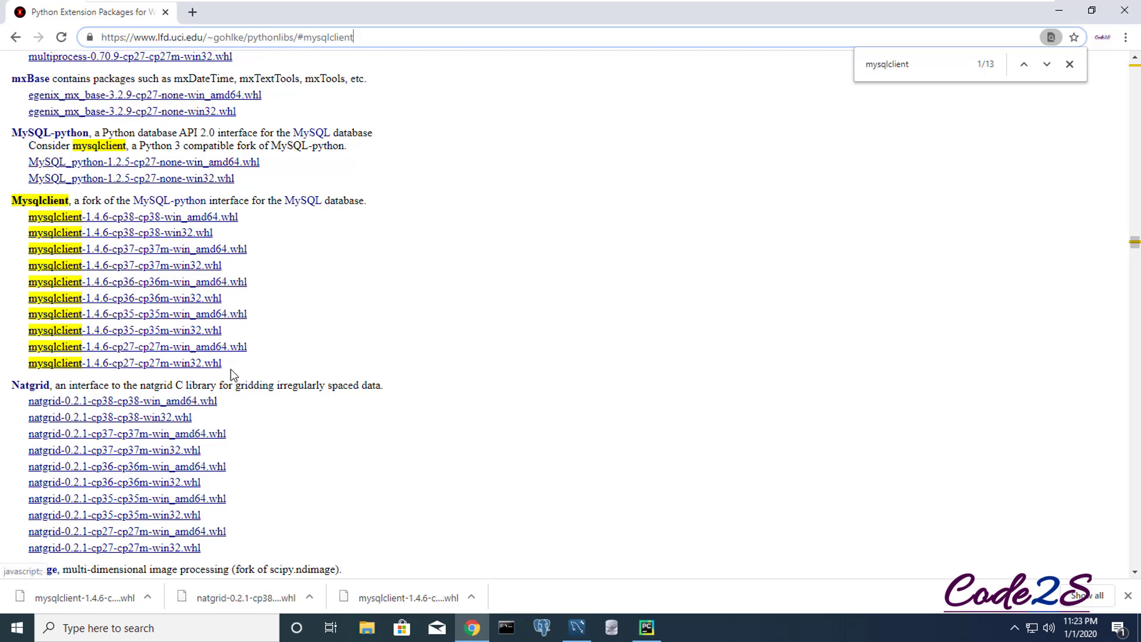
pyautogui.click(178, 314)
pyautogui.click(157, 234)
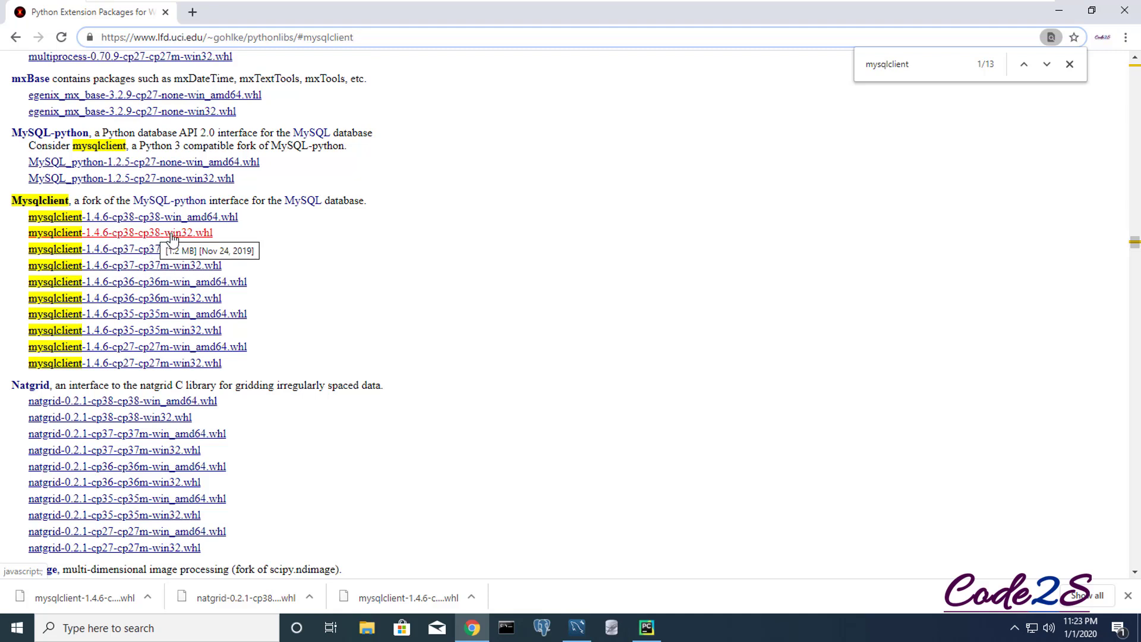
pyautogui.click(173, 238)
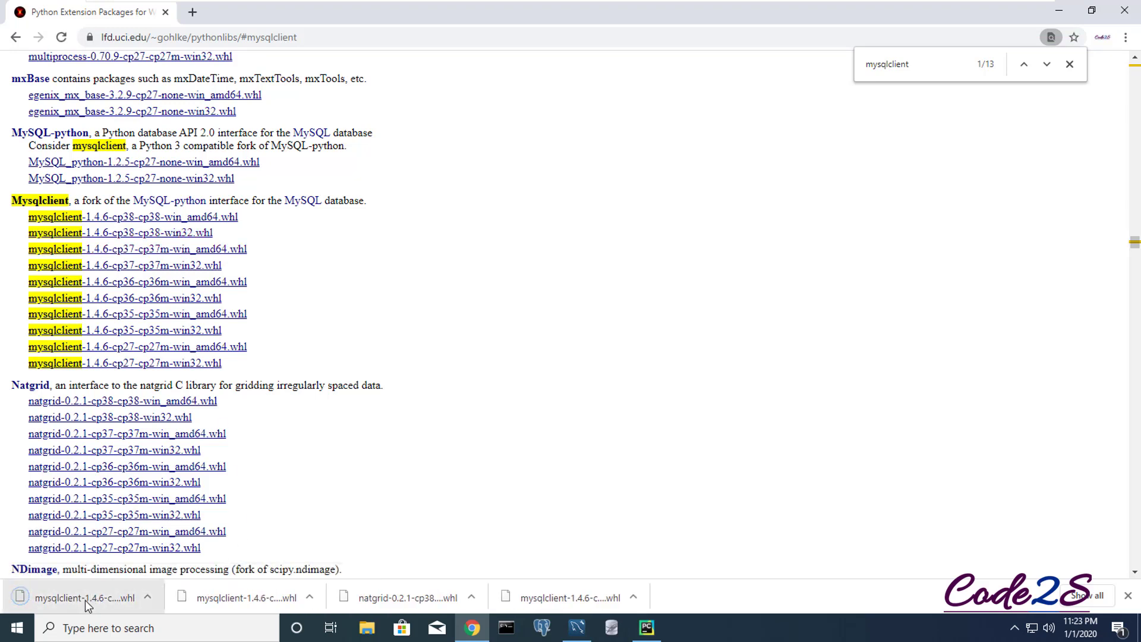
pyautogui.click(146, 599)
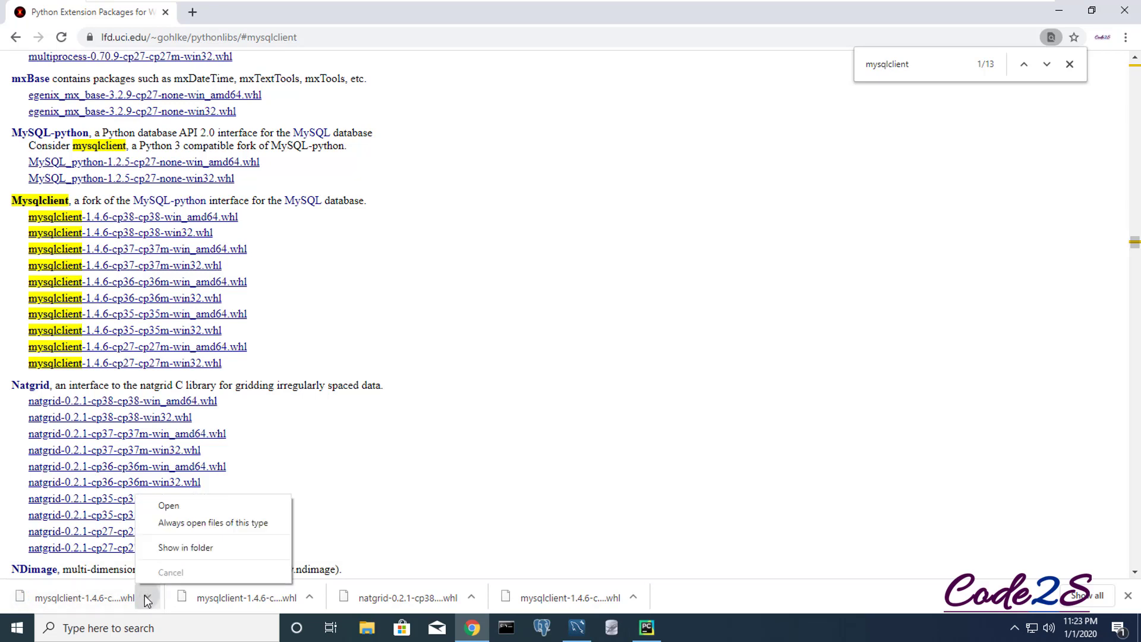
pyautogui.click(182, 548)
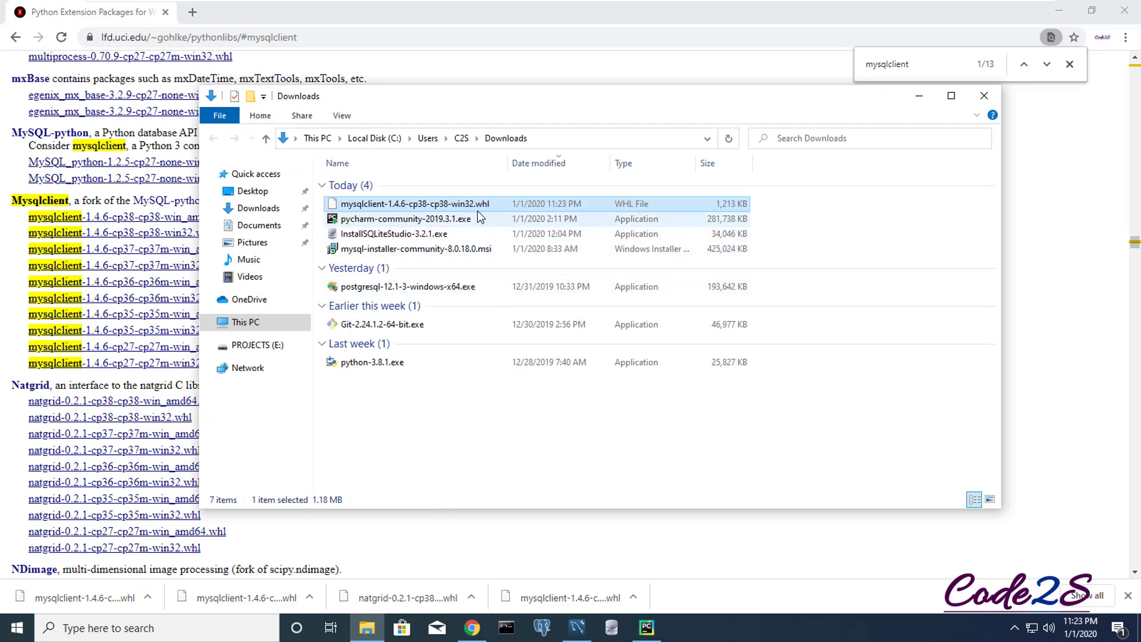
# - Copy the Downloads folder path from the Explorer address bar and return to PyCharm
pyautogui.click(552, 139)
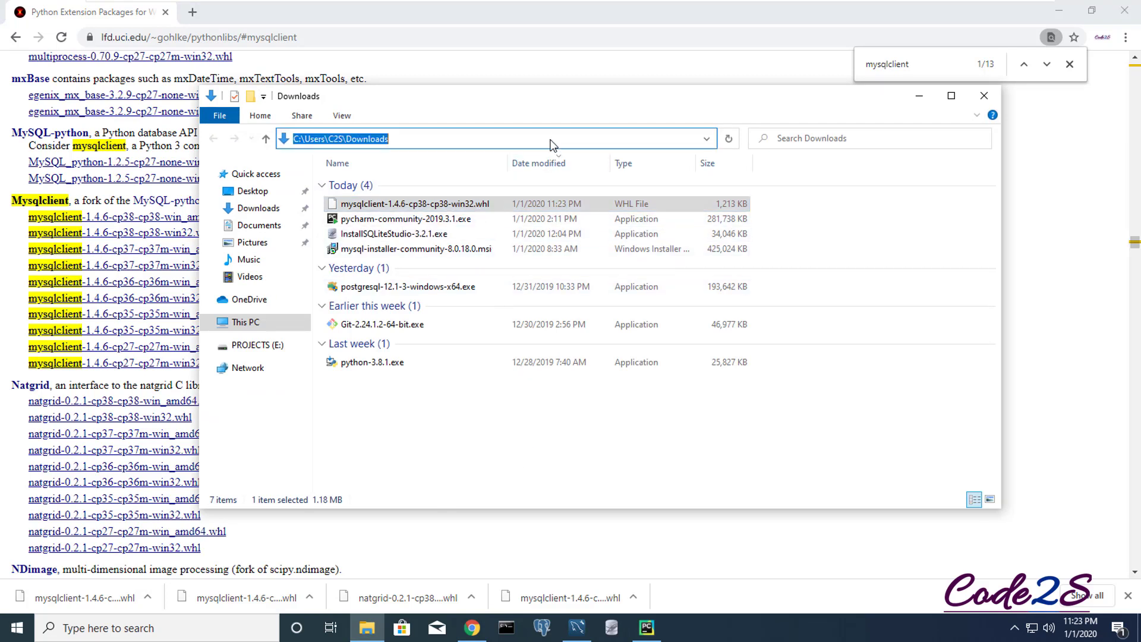
pyautogui.rightClick(369, 141)
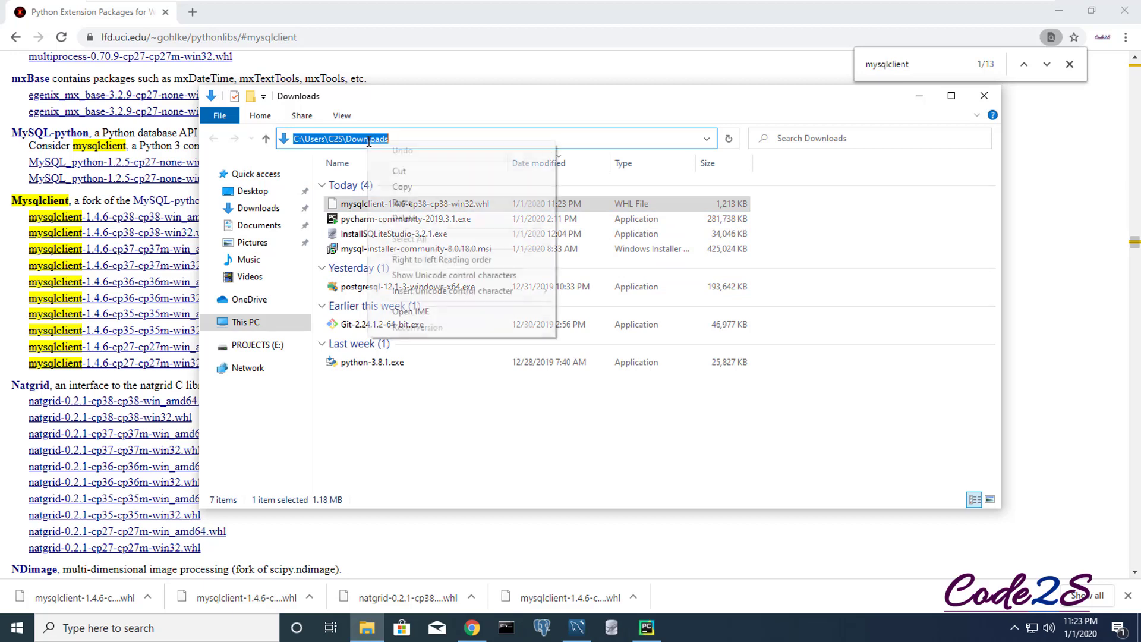
pyautogui.click(402, 188)
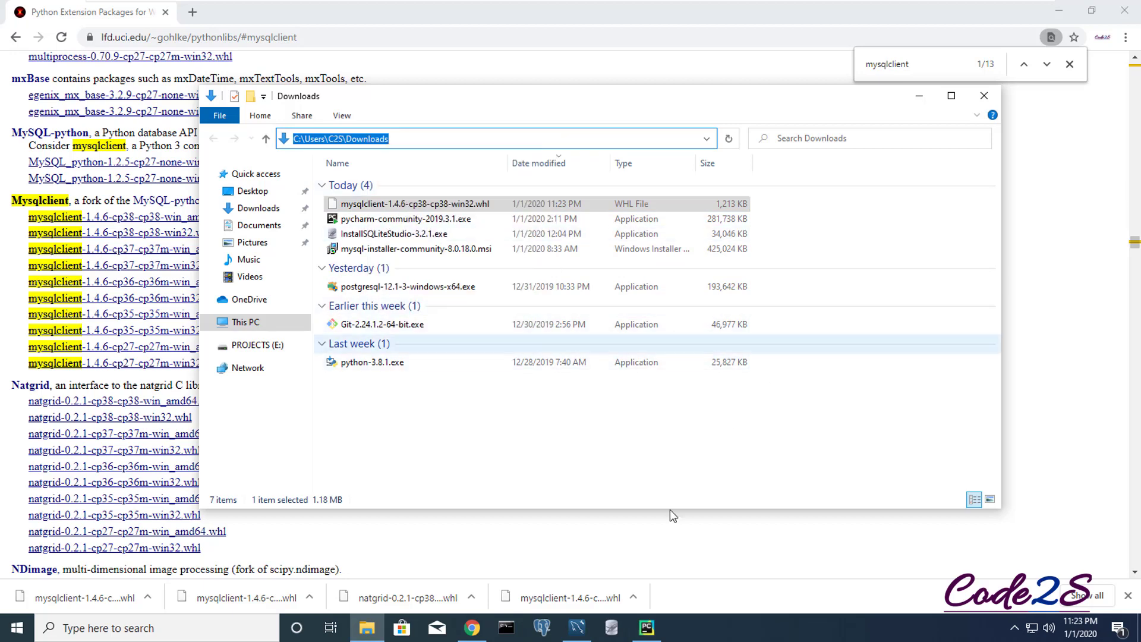
pyautogui.click(647, 627)
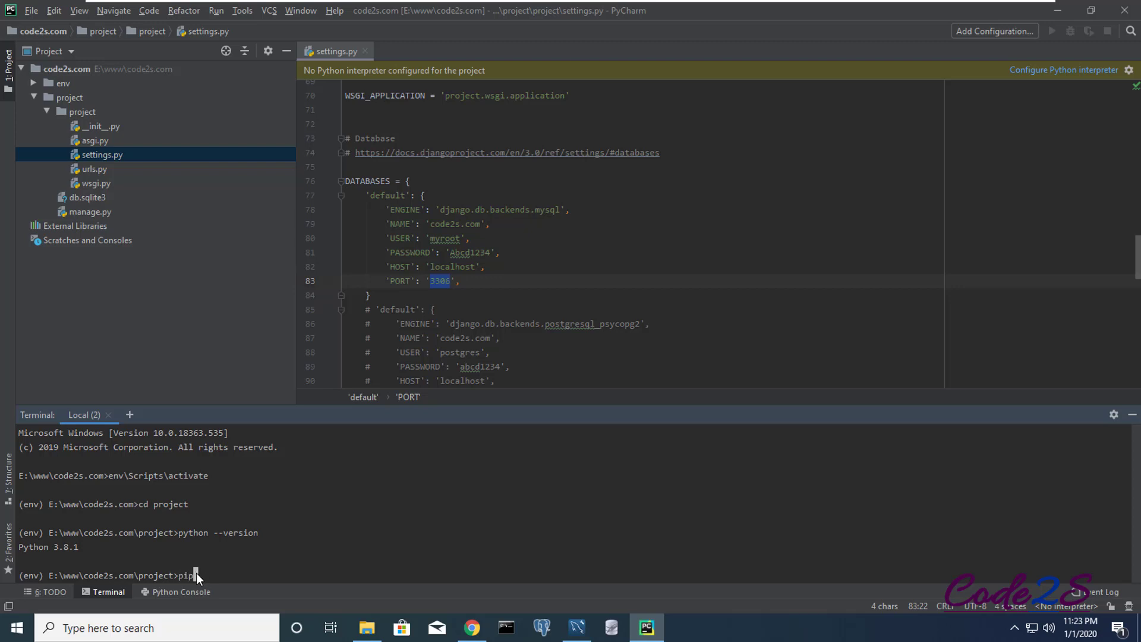
# - Pip-install the mysqlclient wheel from the Downloads path, then run python manage.py migrate
pyautogui.write('all')
pyautogui.rightClick(247, 576)
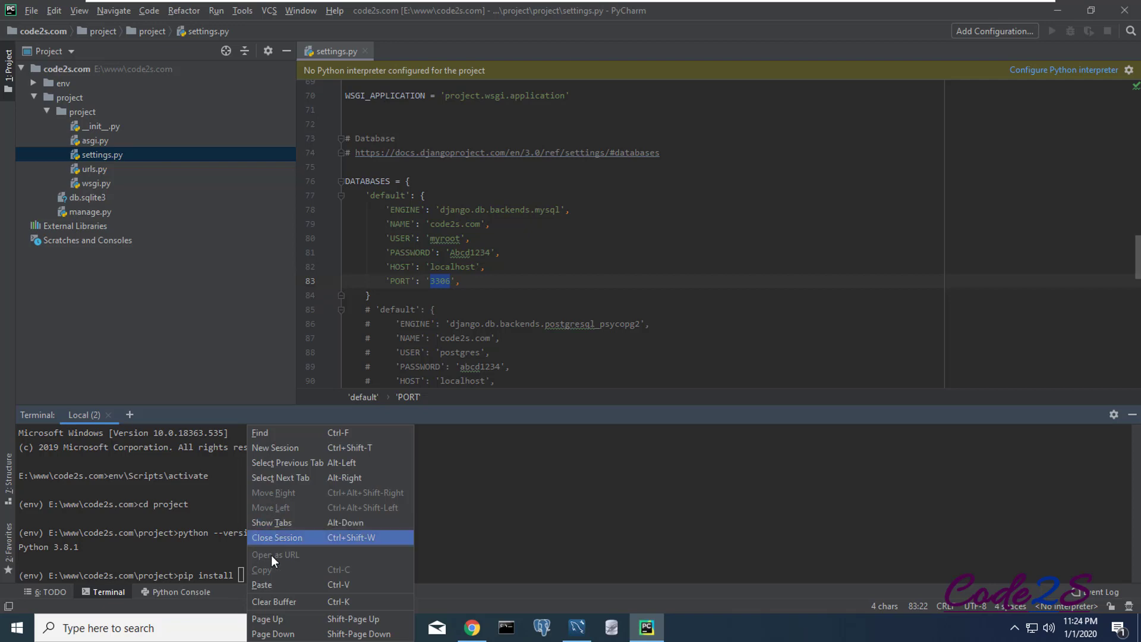
pyautogui.click(262, 584)
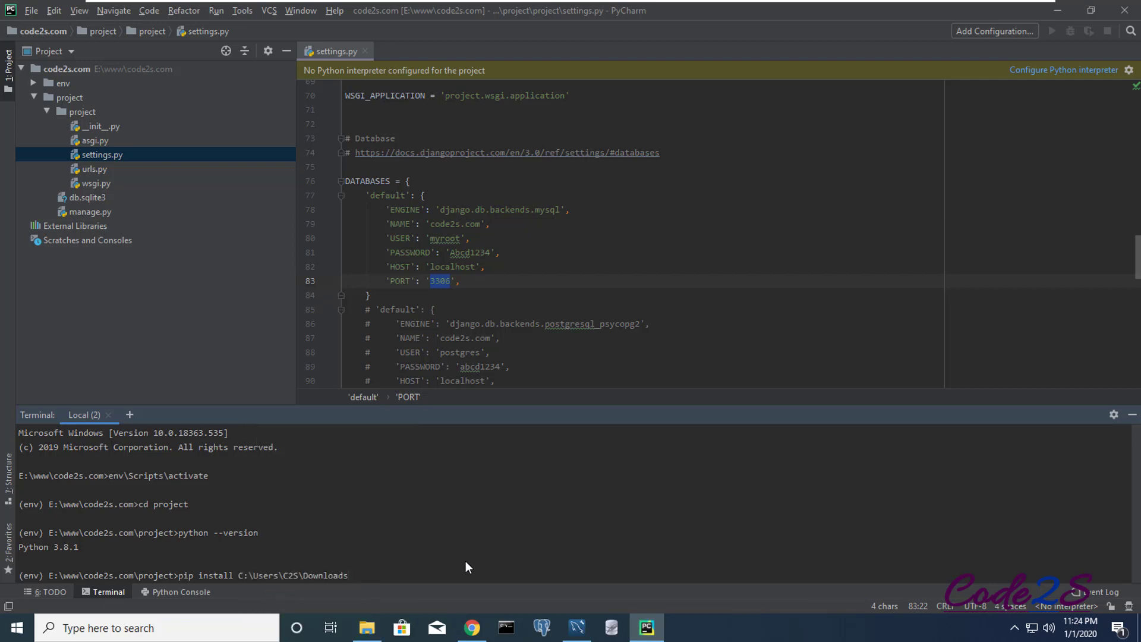
pyautogui.write('\\mysq')
pyautogui.press('Tab')
pyautogui.press('Return')
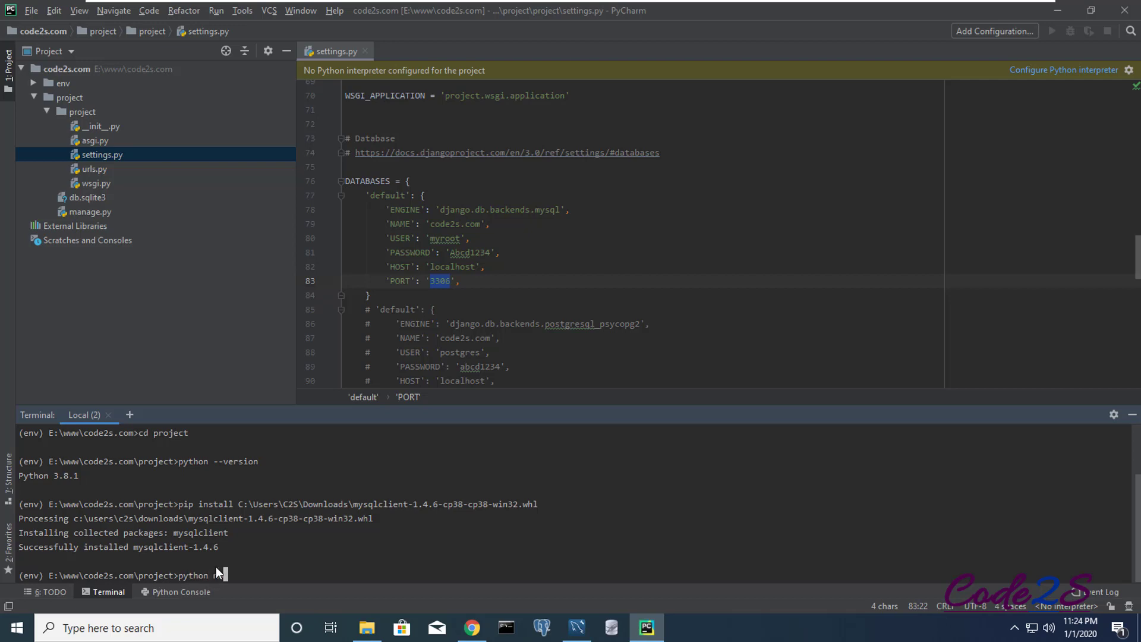
pyautogui.write('manage.py migrate')
pyautogui.press('Return')
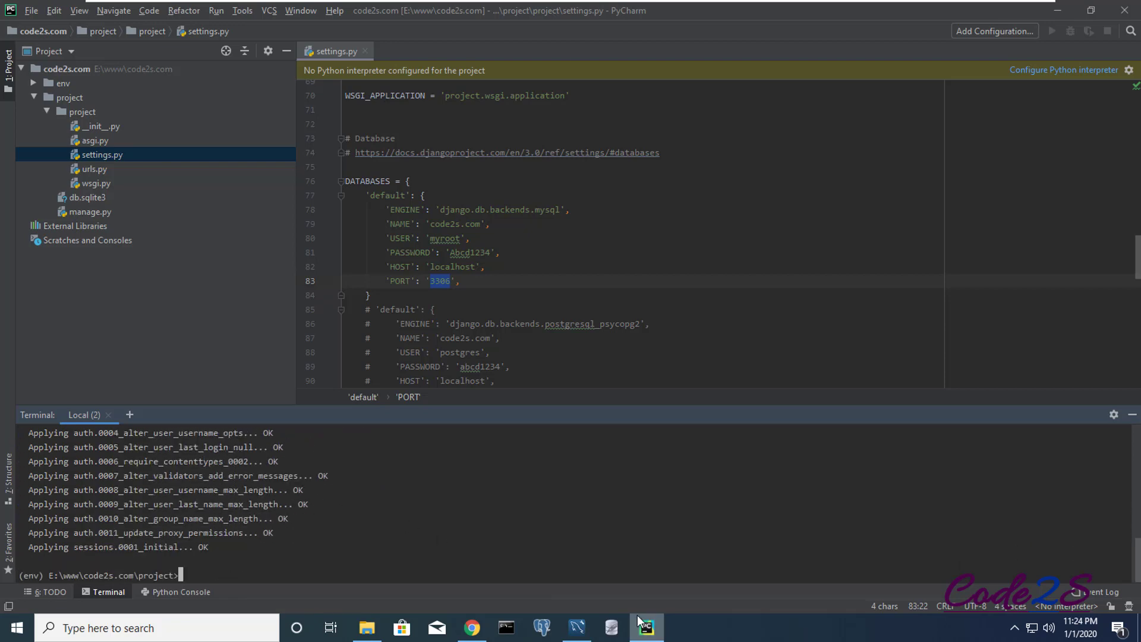
# - Refresh the code2s.com schema in Workbench so the Django tables appear
pyautogui.click(577, 628)
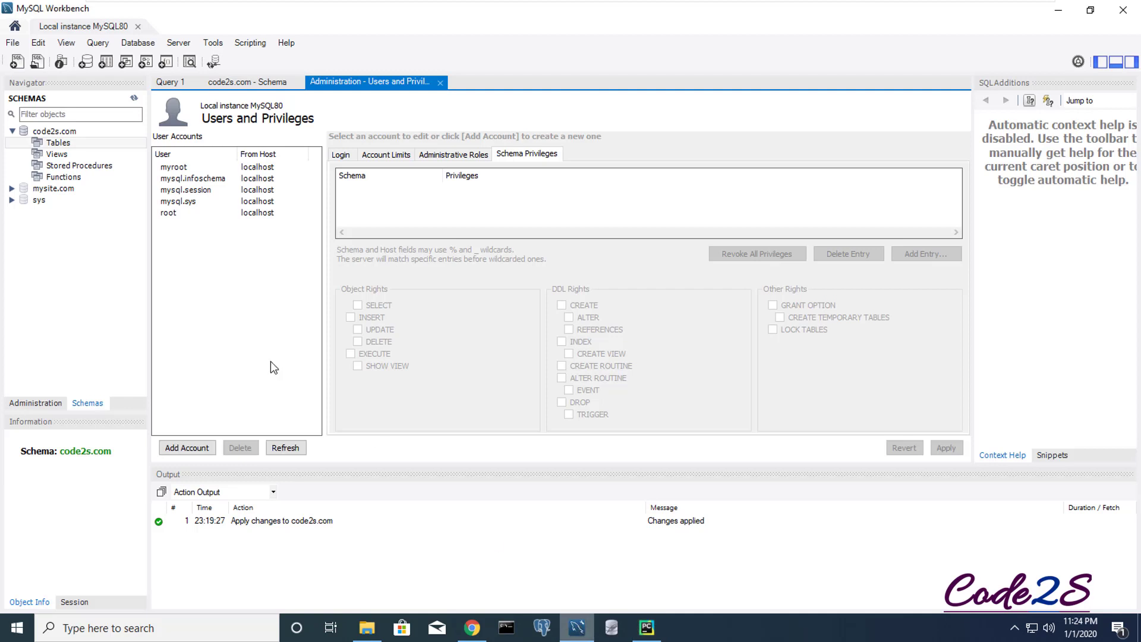
pyautogui.rightClick(57, 132)
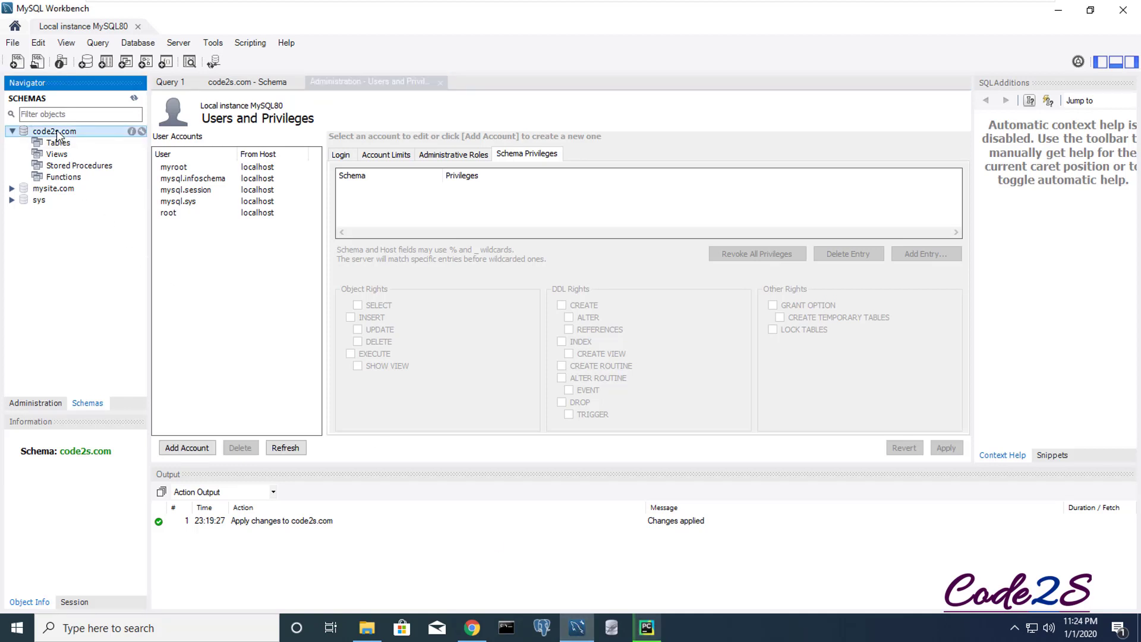
pyautogui.click(115, 321)
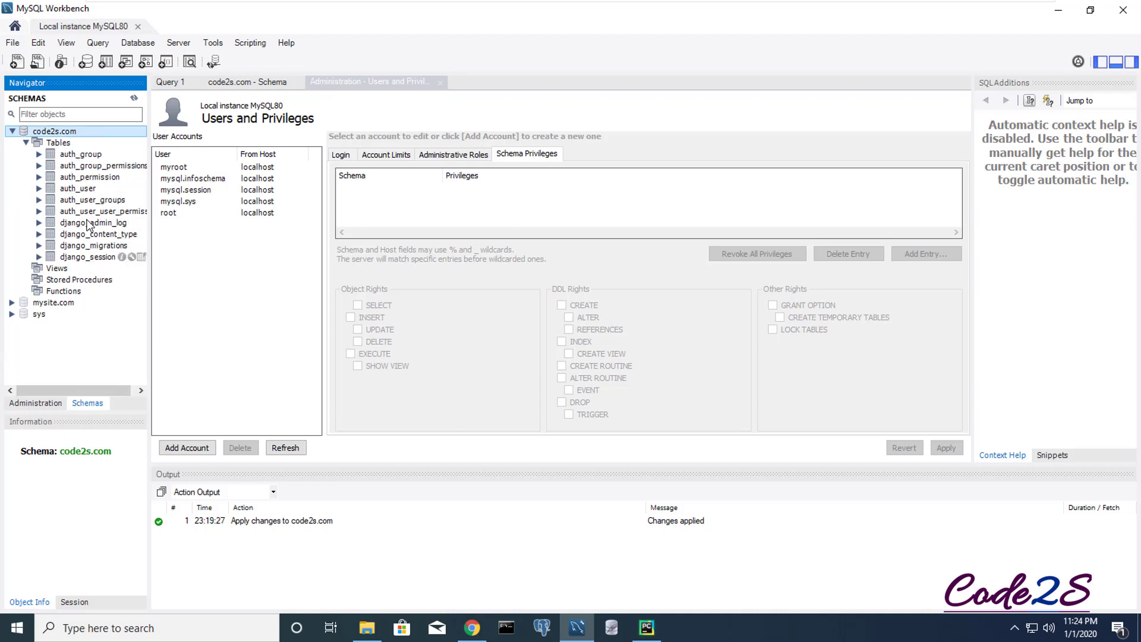
# - Select rows from auth_user, confirming it is empty, then return to PyCharm
pyautogui.click(87, 189)
pyautogui.rightClick(89, 193)
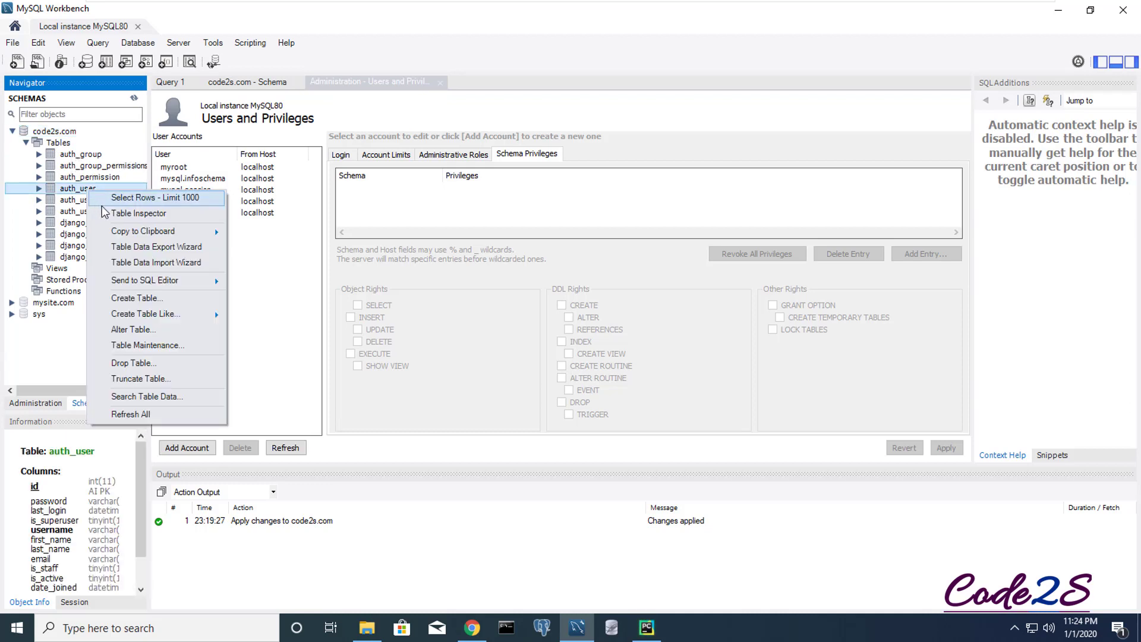
pyautogui.click(161, 199)
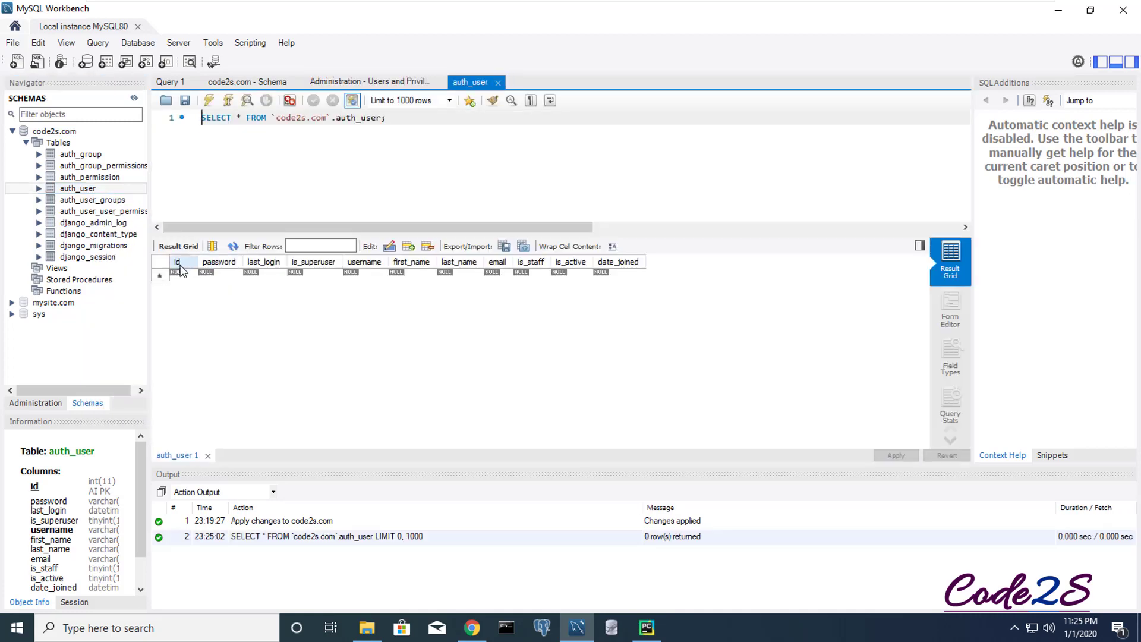
pyautogui.click(160, 275)
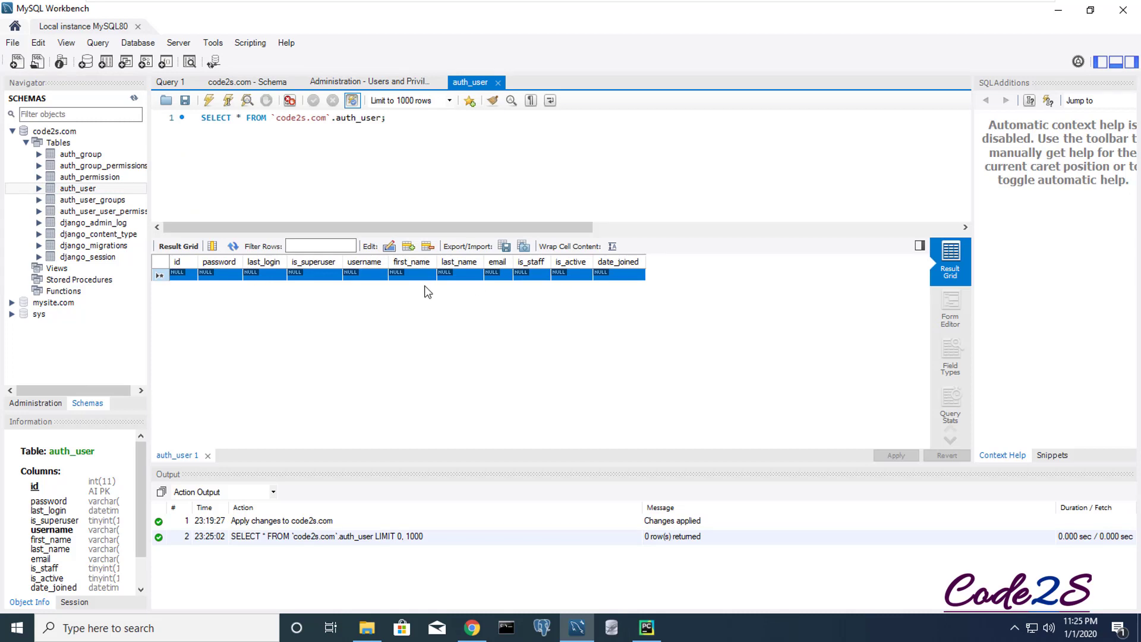
pyautogui.click(647, 629)
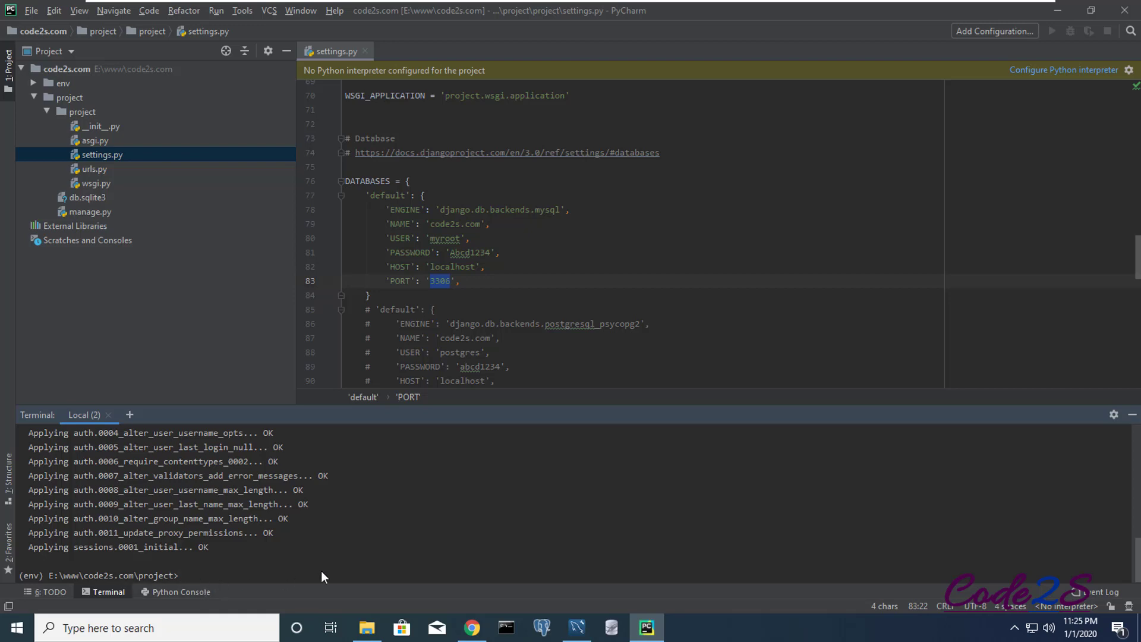
# - Run python manage.py createsuperuser with username admin, an e-mail address and a confirmed password
pyautogui.press('Up')
pyautogui.press('BackSpace')
pyautogui.press('BackSpace')
pyautogui.press('BackSpace')
pyautogui.press('BackSpace')
pyautogui.press('BackSpace')
pyautogui.press('BackSpace')
pyautogui.write('createsuperuser')
pyautogui.press('Return')
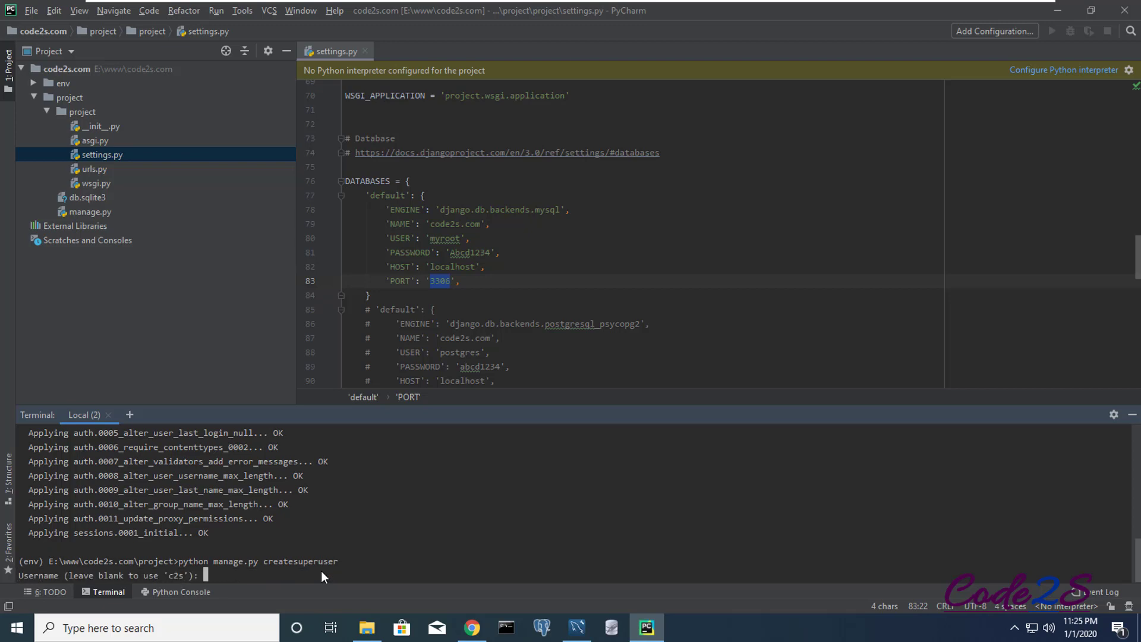
pyautogui.write('admin')
pyautogui.press('Return')
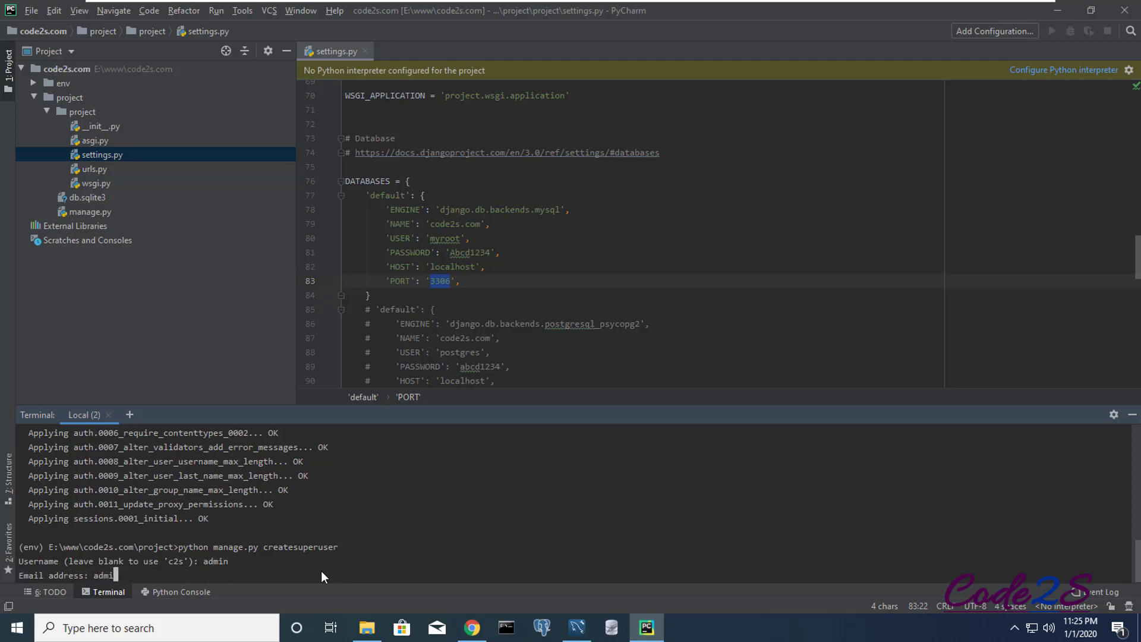
pyautogui.press('Return')
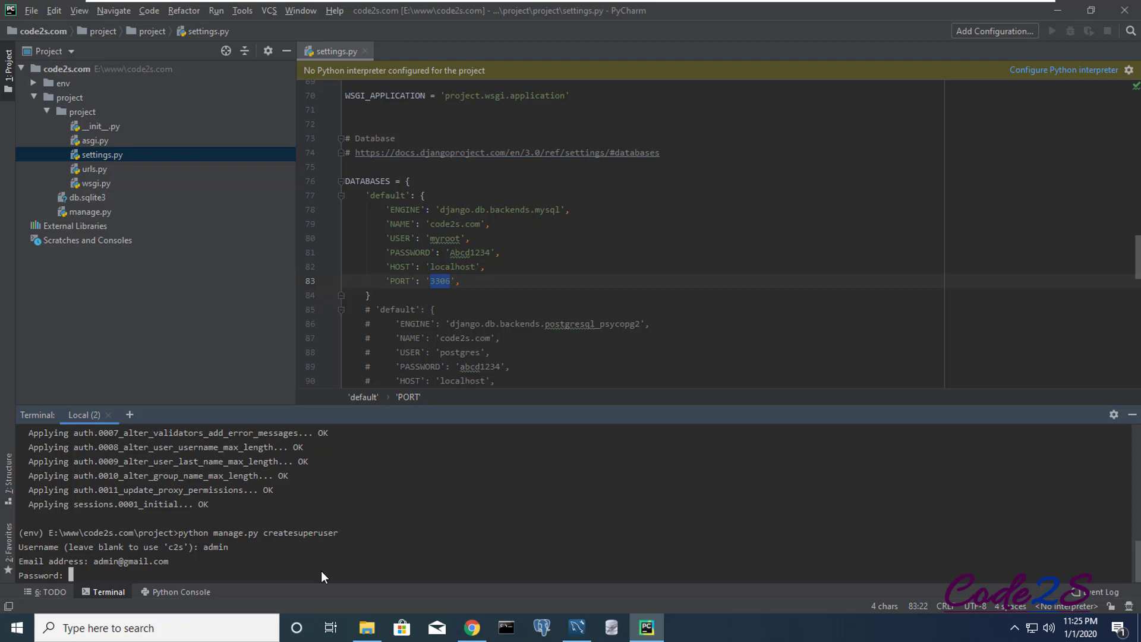
pyautogui.press('Return')
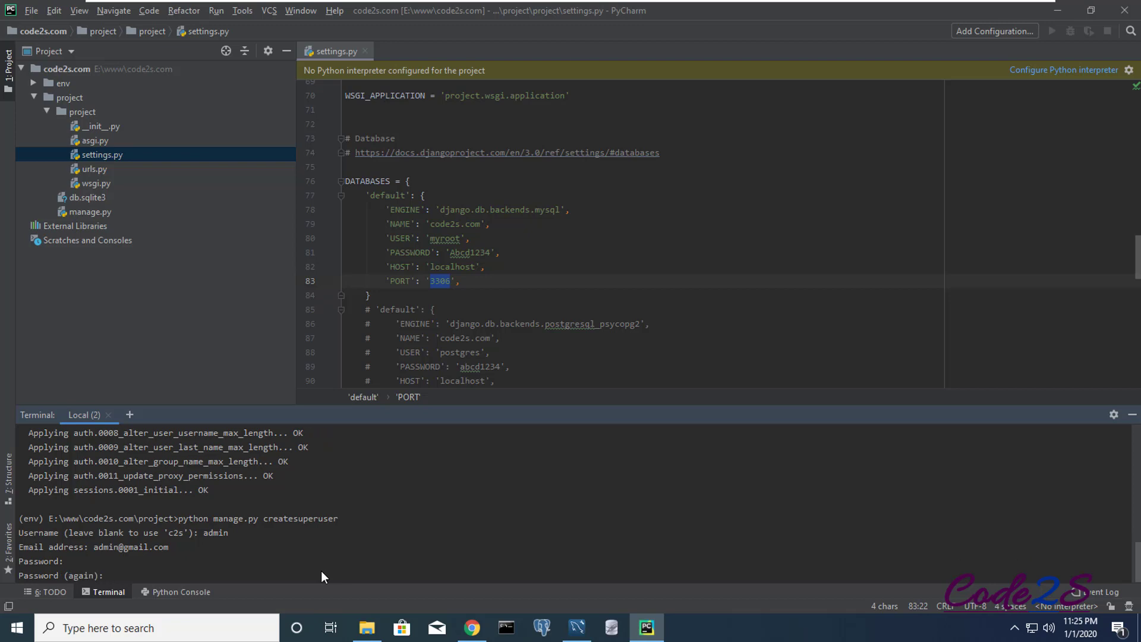
pyautogui.press('Return')
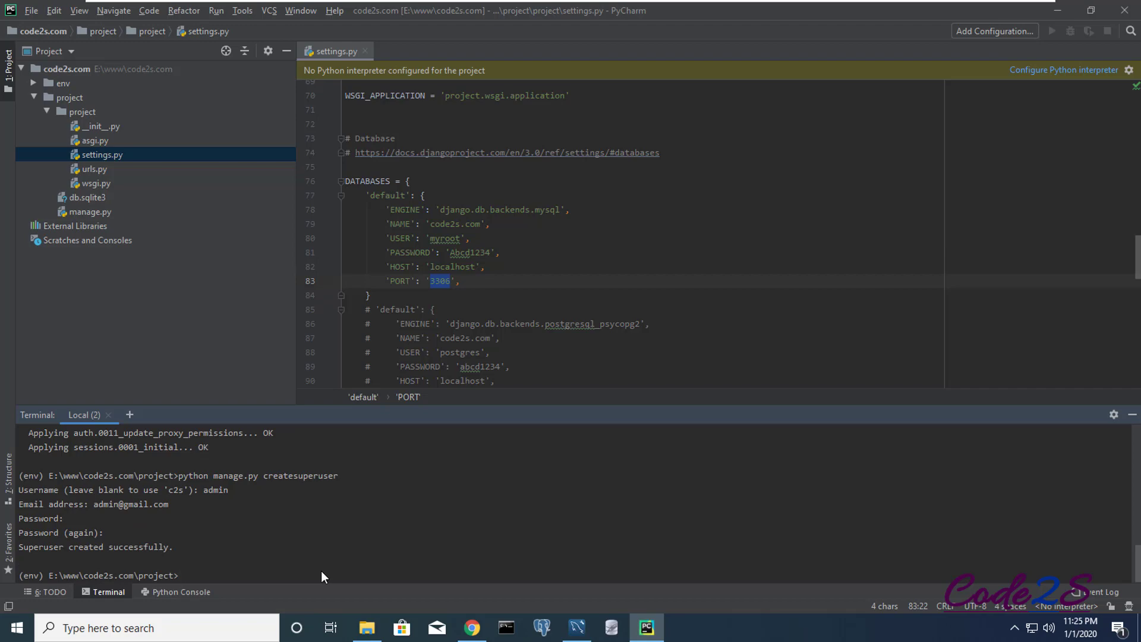
# - Rerun the auth_user query to show the admin row and widen the email column
pyautogui.click(577, 627)
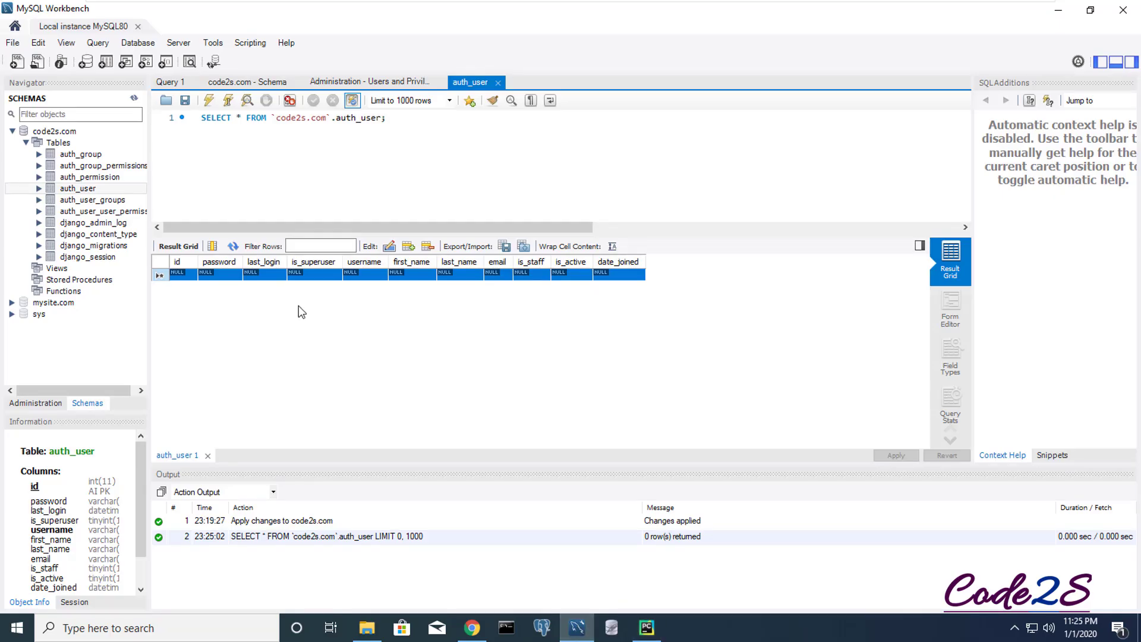
pyautogui.click(235, 247)
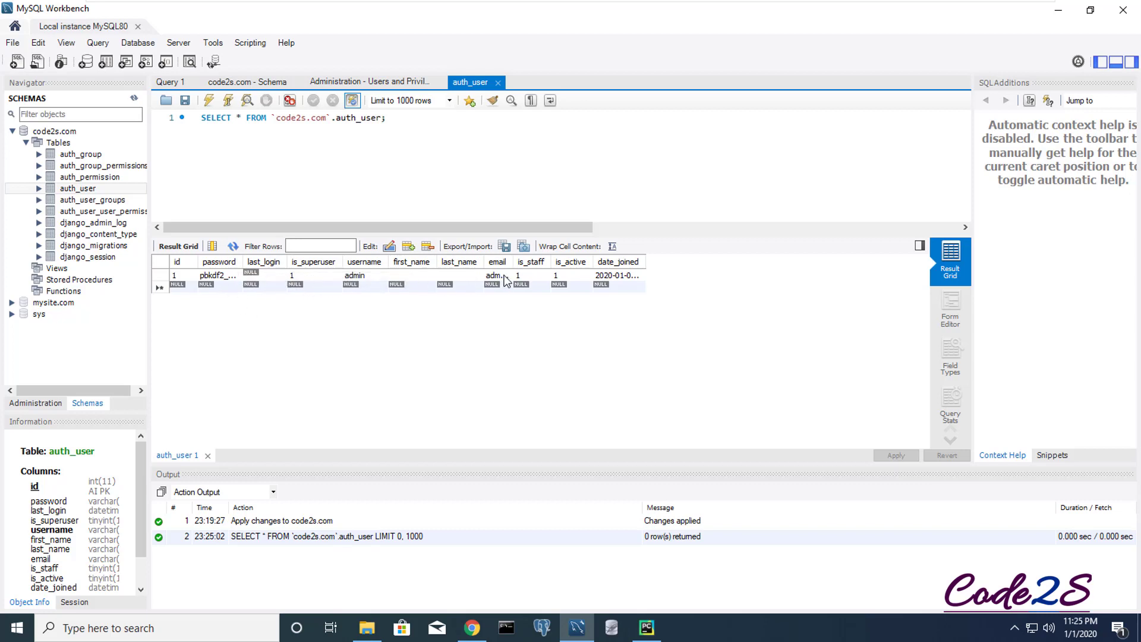
pyautogui.moveTo(512, 261); pyautogui.dragTo(537, 261)
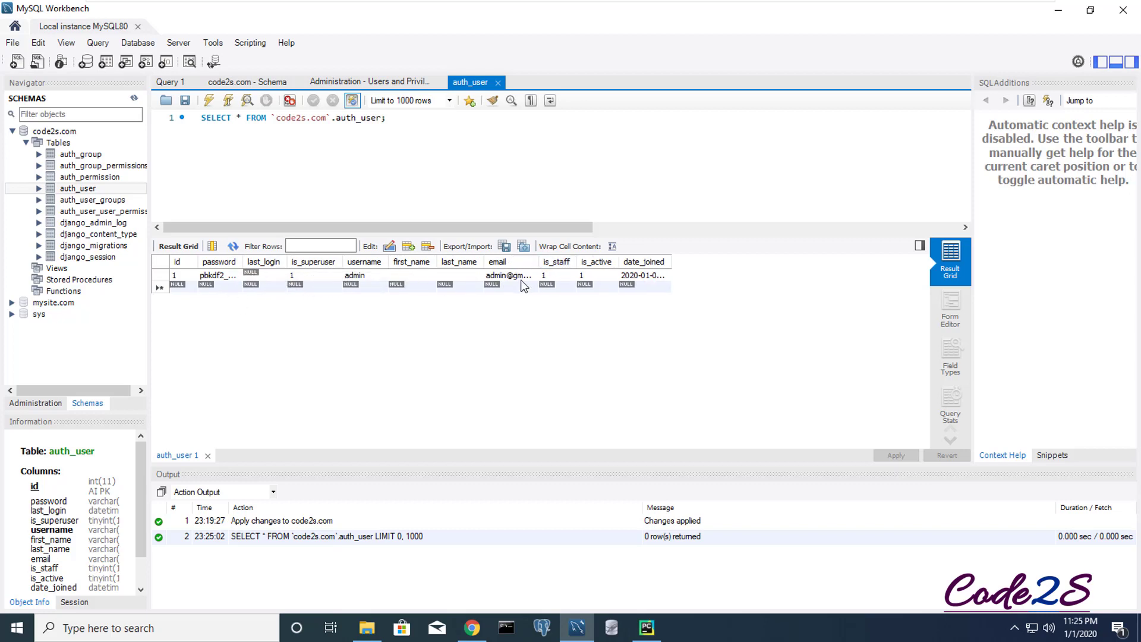
pyautogui.moveTo(618, 261); pyautogui.dragTo(603, 262)
pyautogui.click(519, 277)
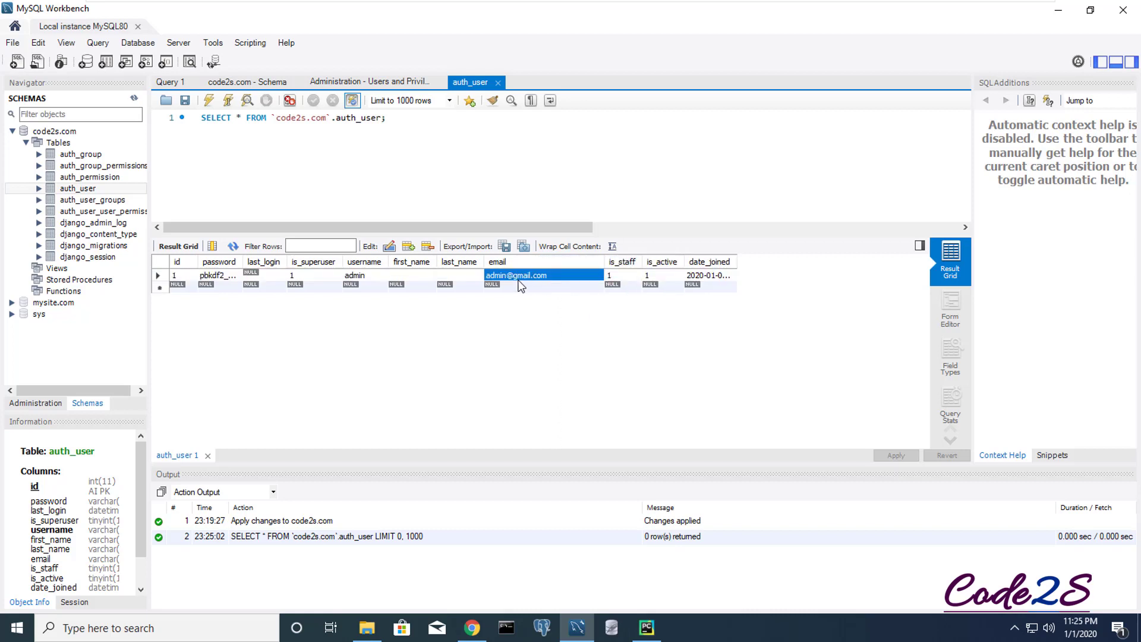
pyautogui.click(362, 273)
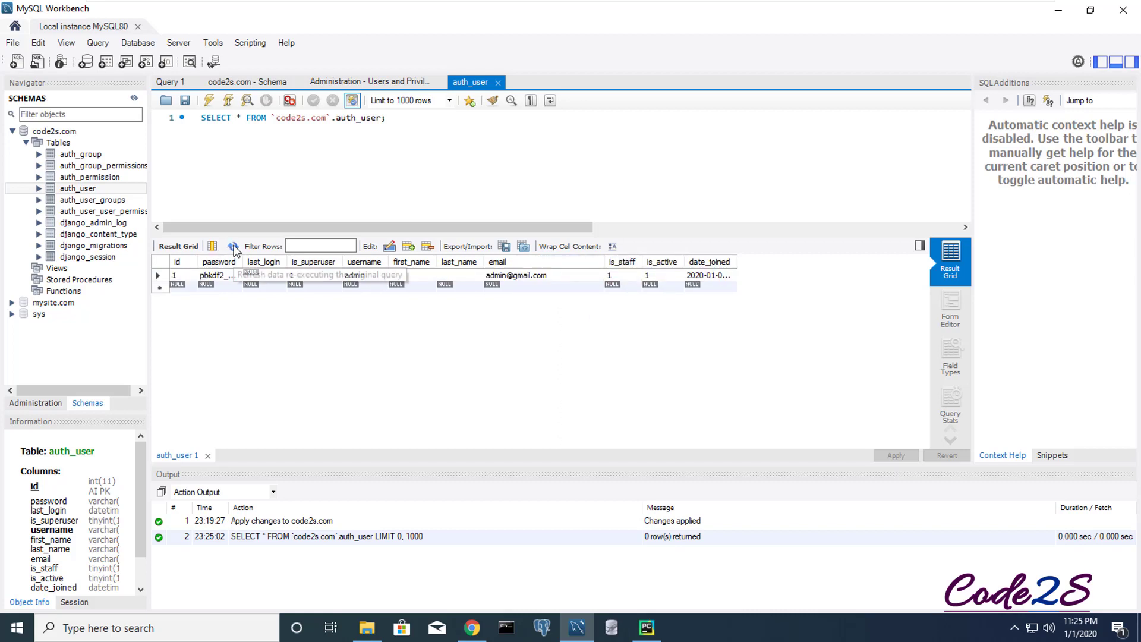
pyautogui.click(649, 627)
pyautogui.click(212, 572)
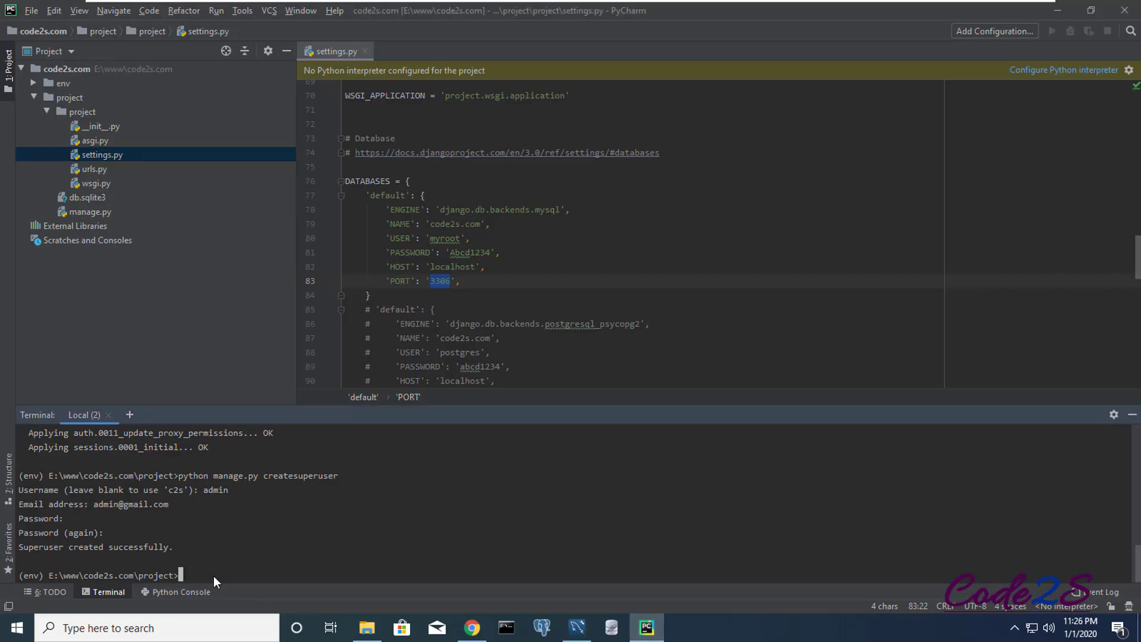
pyautogui.press('Up')
pyautogui.press('BackSpace')
pyautogui.press('BackSpace')
pyautogui.press('BackSpace')
pyautogui.press('BackSpace')
pyautogui.press('BackSpace')
pyautogui.press('BackSpace')
pyautogui.press('BackSpace')
pyautogui.press('BackSpace')
pyautogui.press('BackSpace')
pyautogui.press('BackSpace')
pyautogui.press('BackSpace')
pyautogui.press('BackSpace')
pyautogui.press('BackSpace')
pyautogui.press('BackSpace')
pyautogui.press('BackSpace')
pyautogui.write('s')
pyautogui.press('BackSpace')
pyautogui.write('runserver')
pyautogui.press('Return')
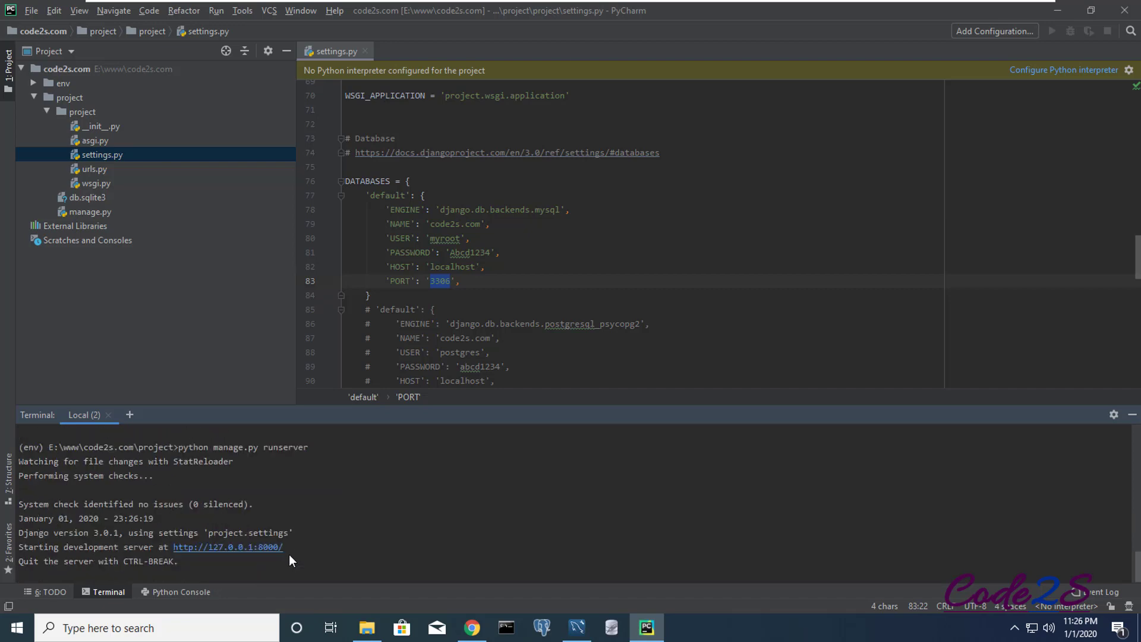
pyautogui.moveTo(287, 544); pyautogui.dragTo(174, 547)
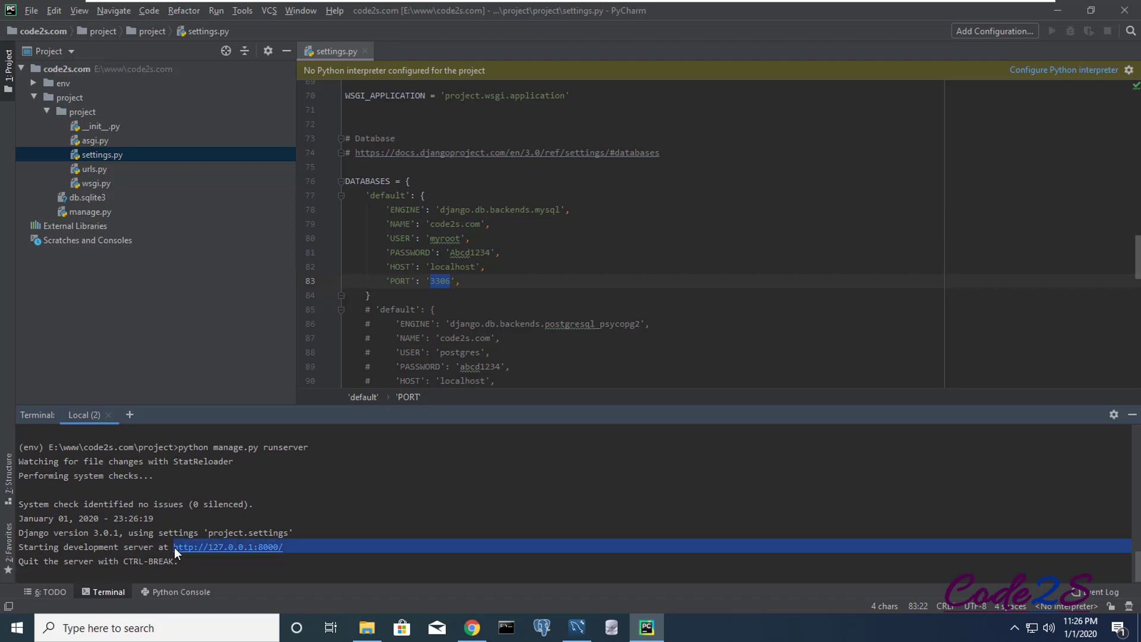
# - Load the local server at 127.0.0.1:8000 in a new Chrome tab
pyautogui.click(470, 628)
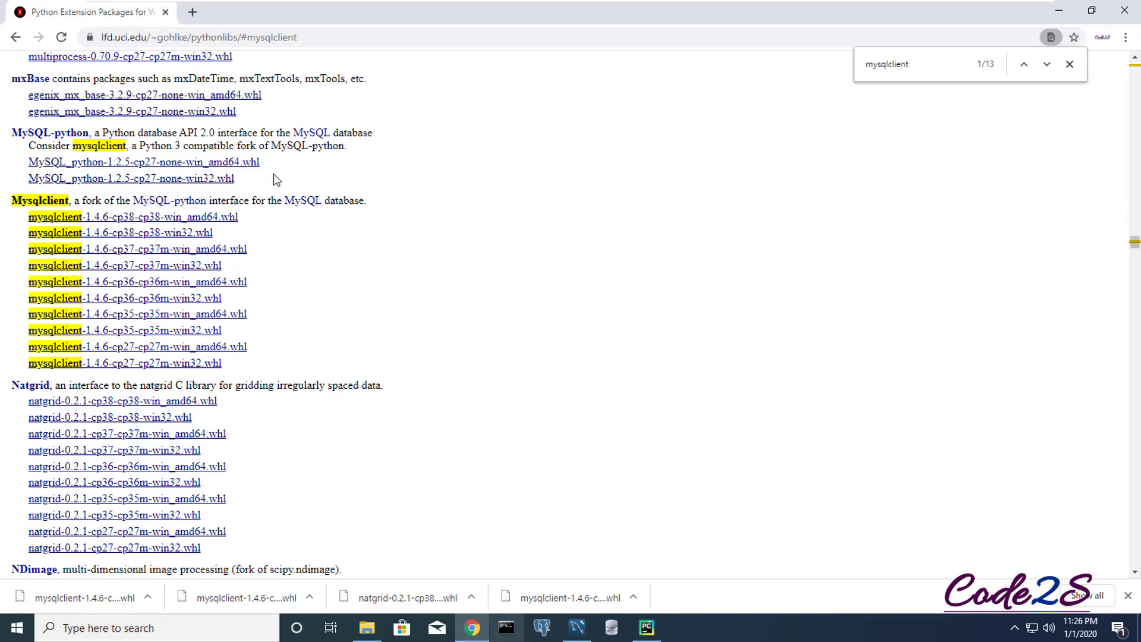
pyautogui.hotkey('ctrl', 't')
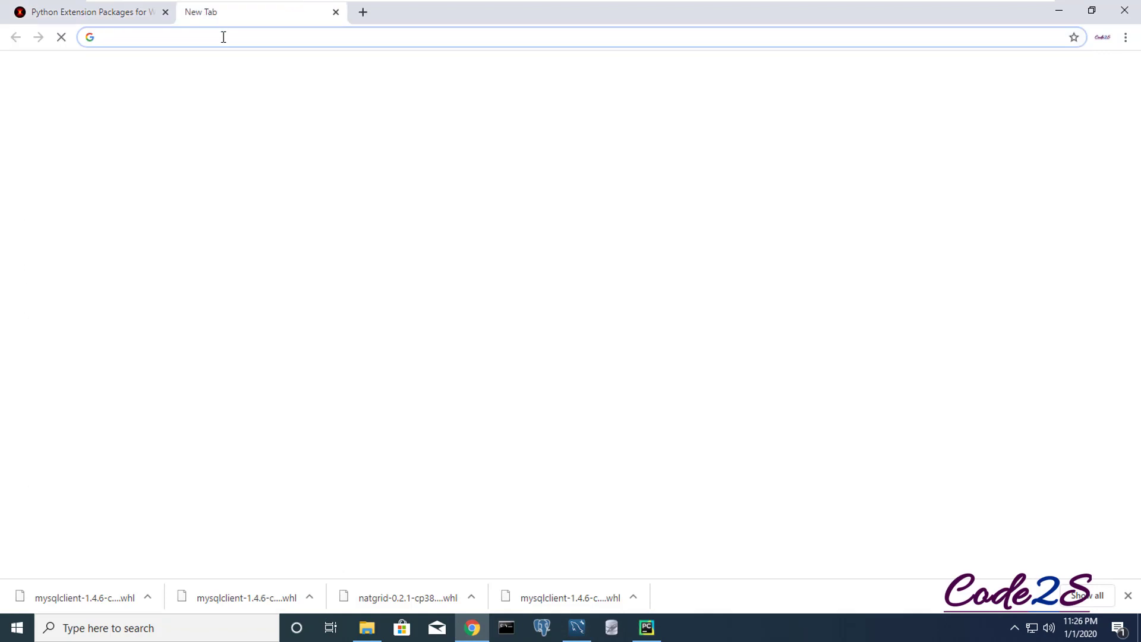
pyautogui.write('1')
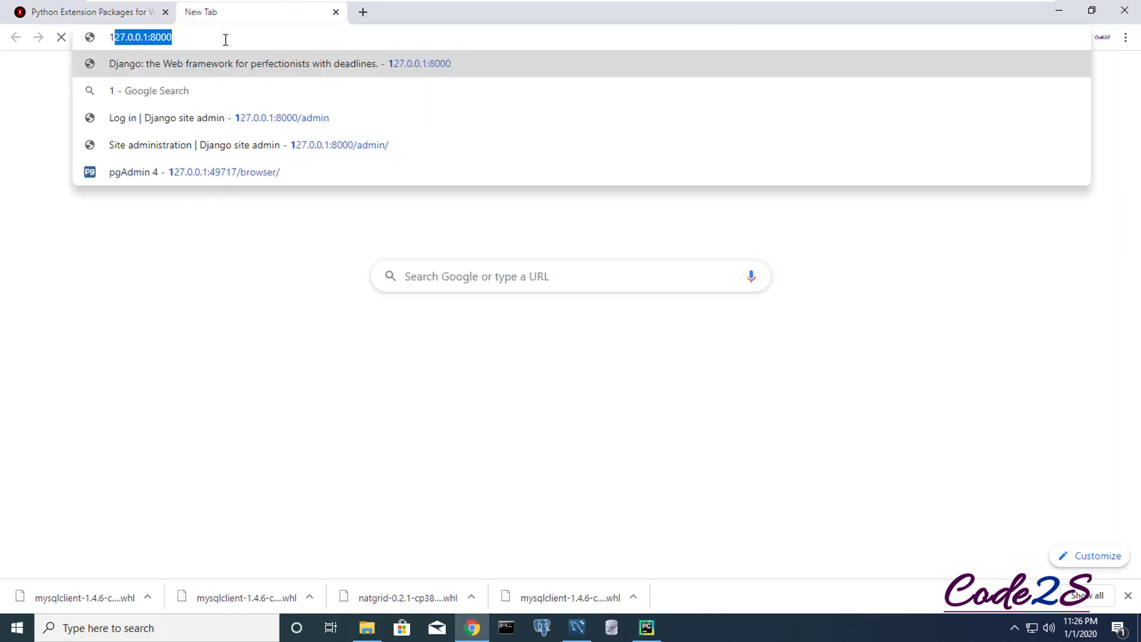
pyautogui.press('Right')
pyautogui.press('Return')
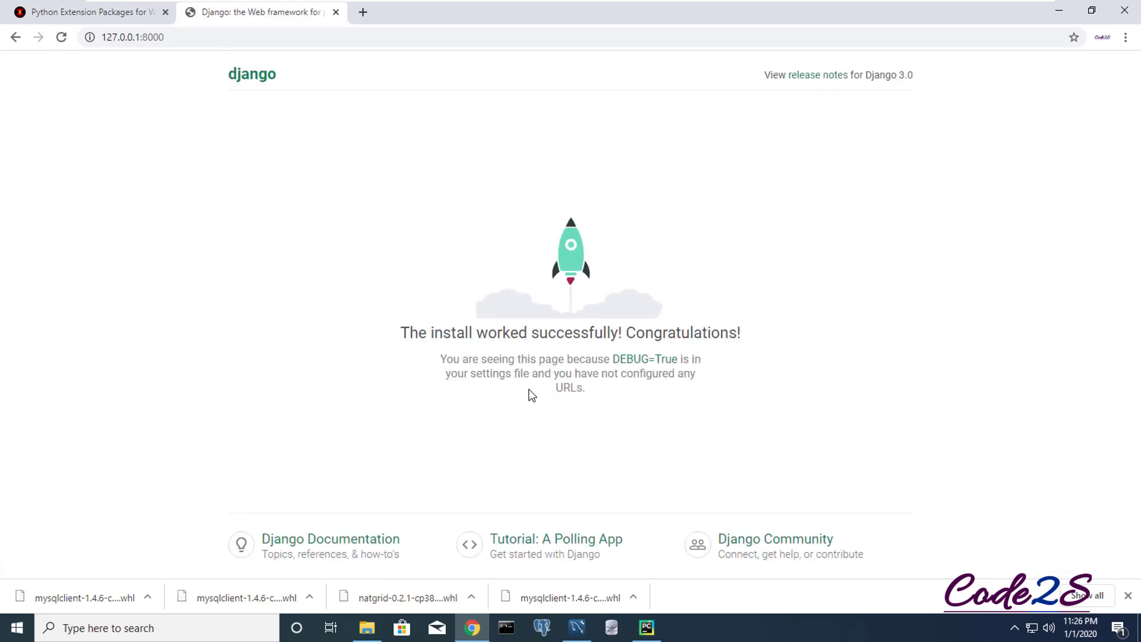
# - Go to /admin, log in as admin with its password, and start adding a user
pyautogui.click(201, 38)
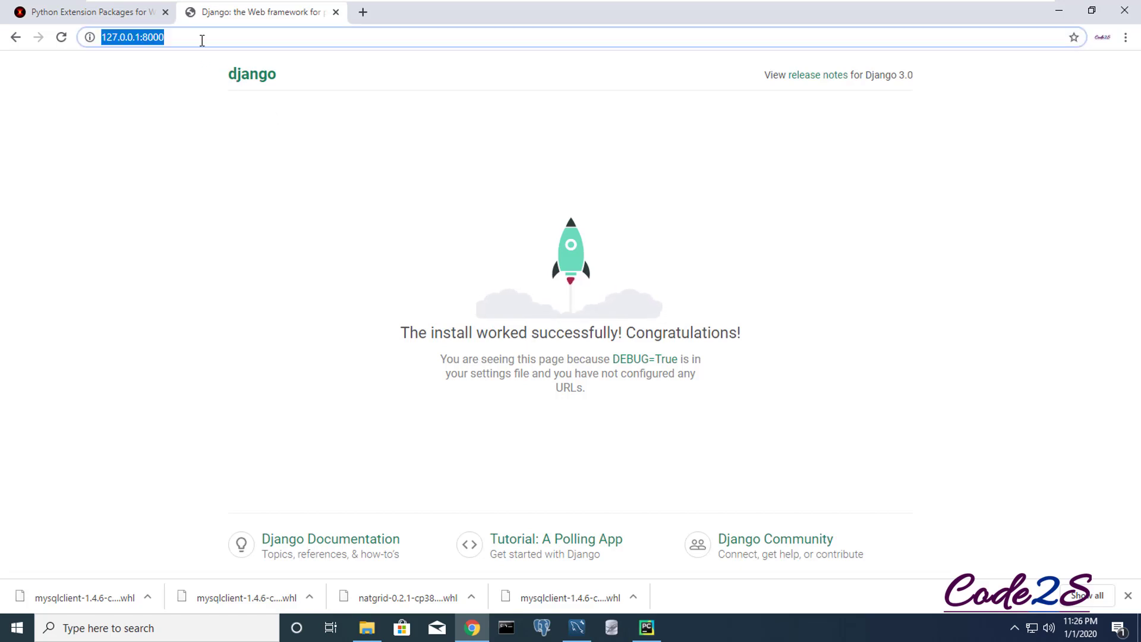
pyautogui.click(202, 39)
pyautogui.write('/admin')
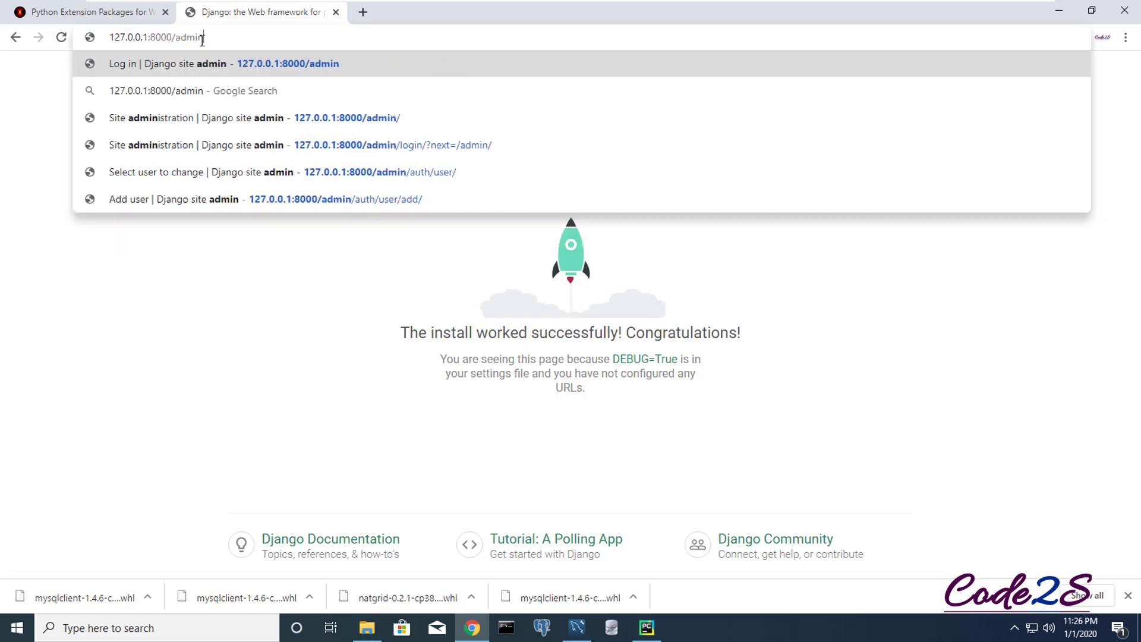
pyautogui.press('Return')
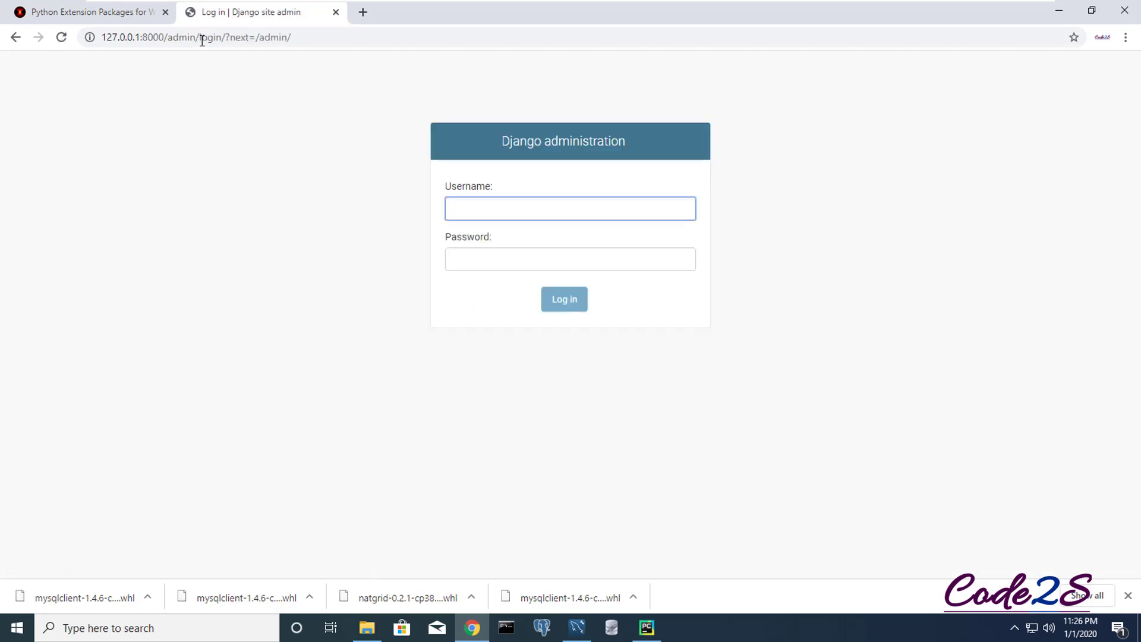
pyautogui.write('admin')
pyautogui.press('Tab')
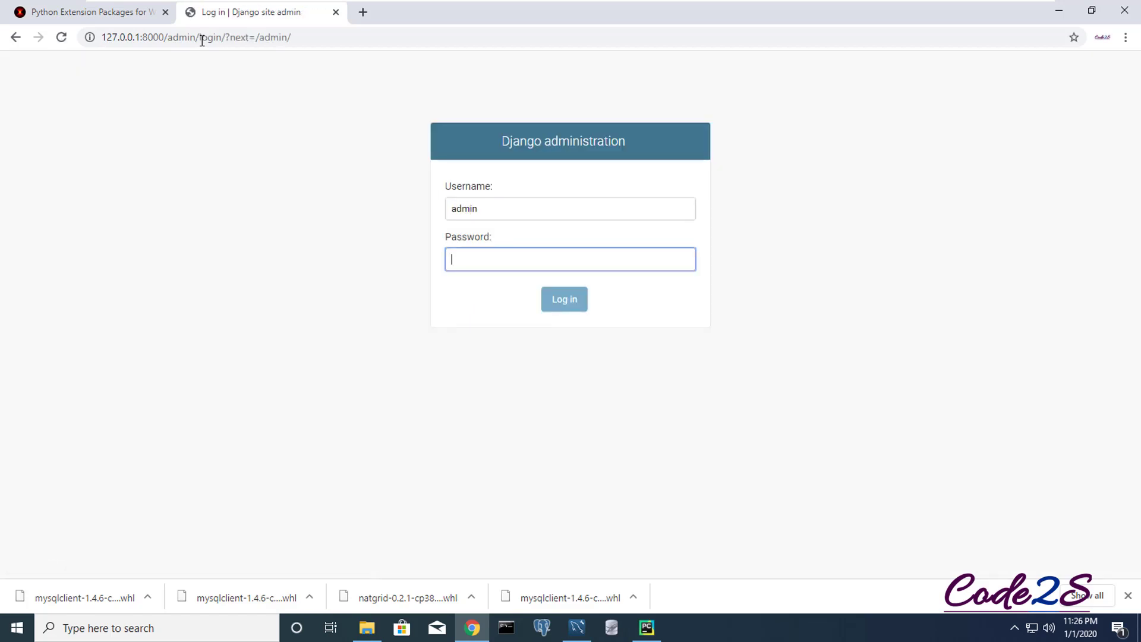
pyautogui.write('123456789')
pyautogui.press('Return')
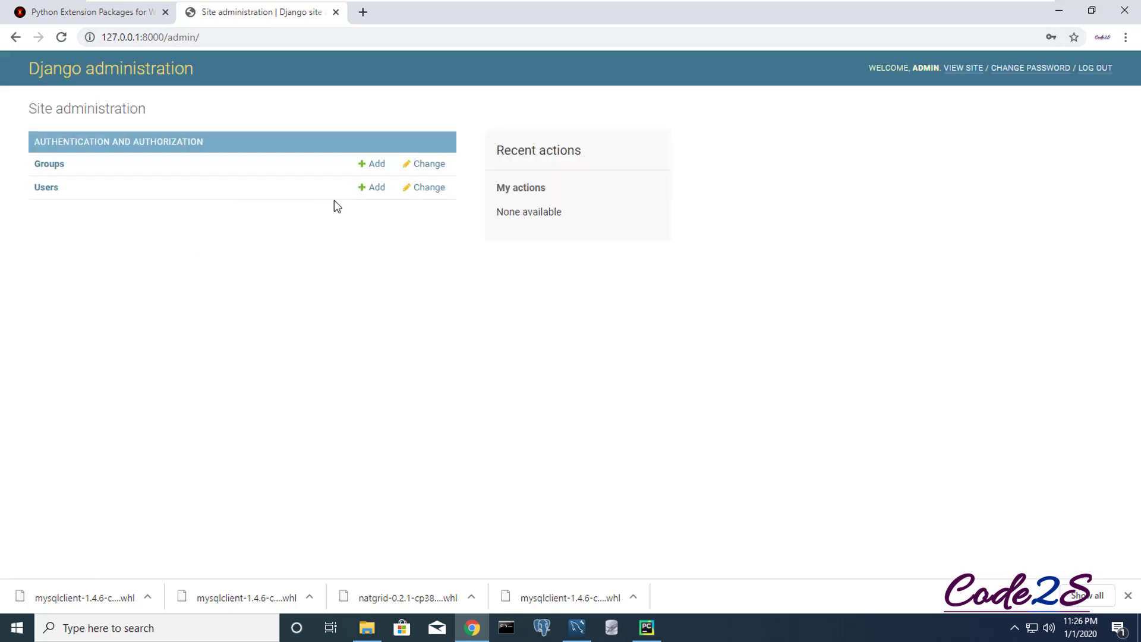
pyautogui.click(378, 189)
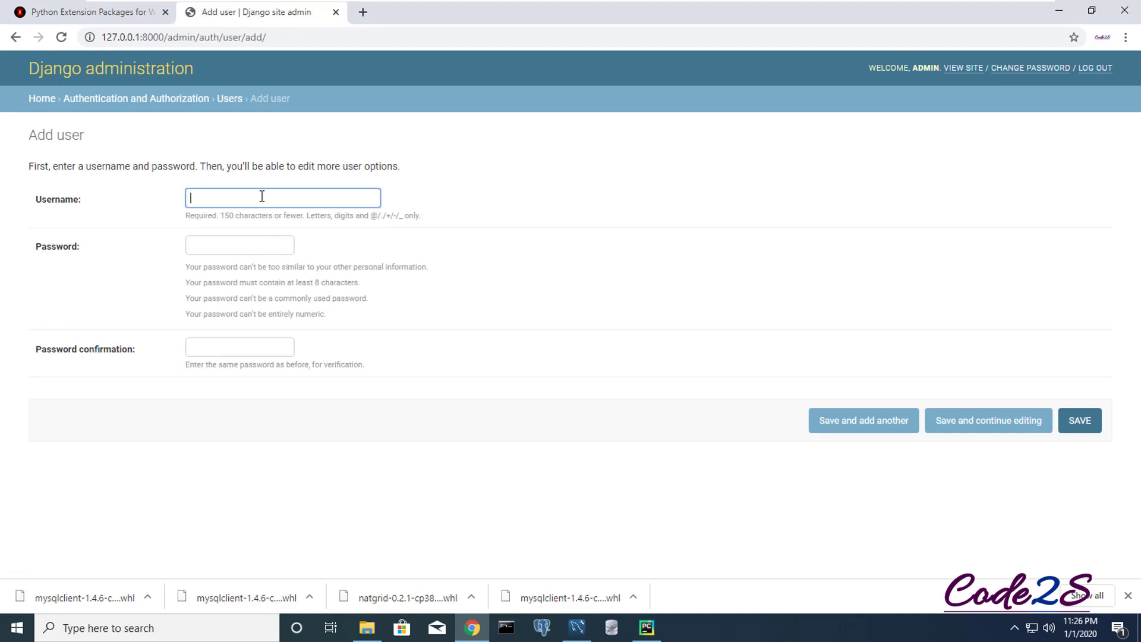
# - Create user code2s with a password and confirmation, save it, and return to the Users list
pyautogui.click(260, 202)
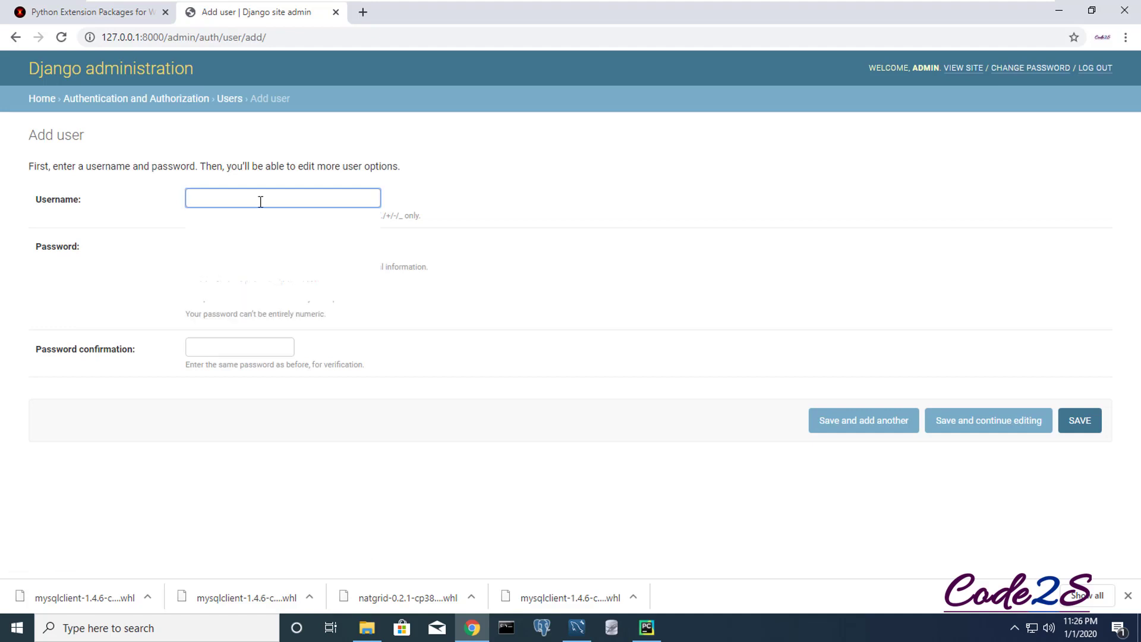
pyautogui.write('code2s')
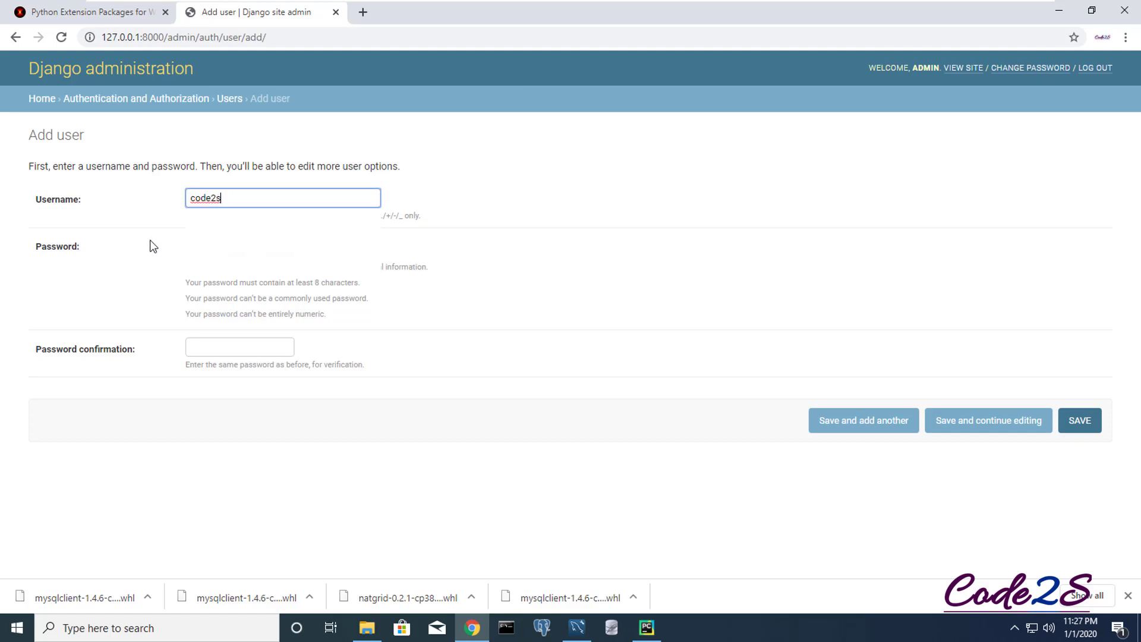
pyautogui.click(204, 246)
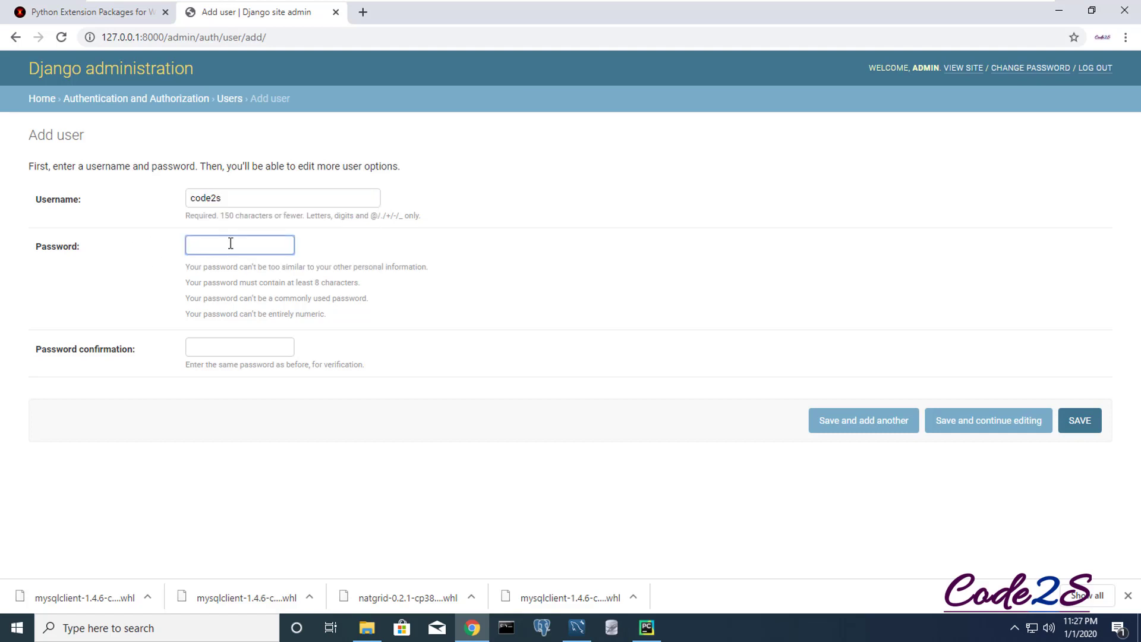
pyautogui.write('code2s123')
pyautogui.press('Tab')
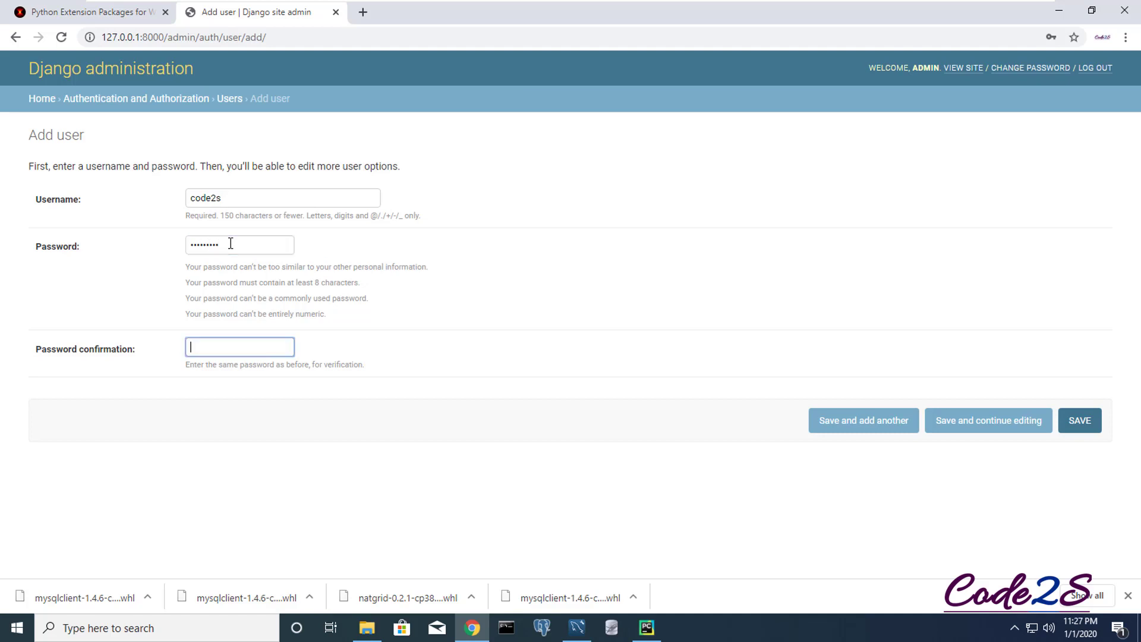
pyautogui.write('code2s123')
pyautogui.click(1079, 424)
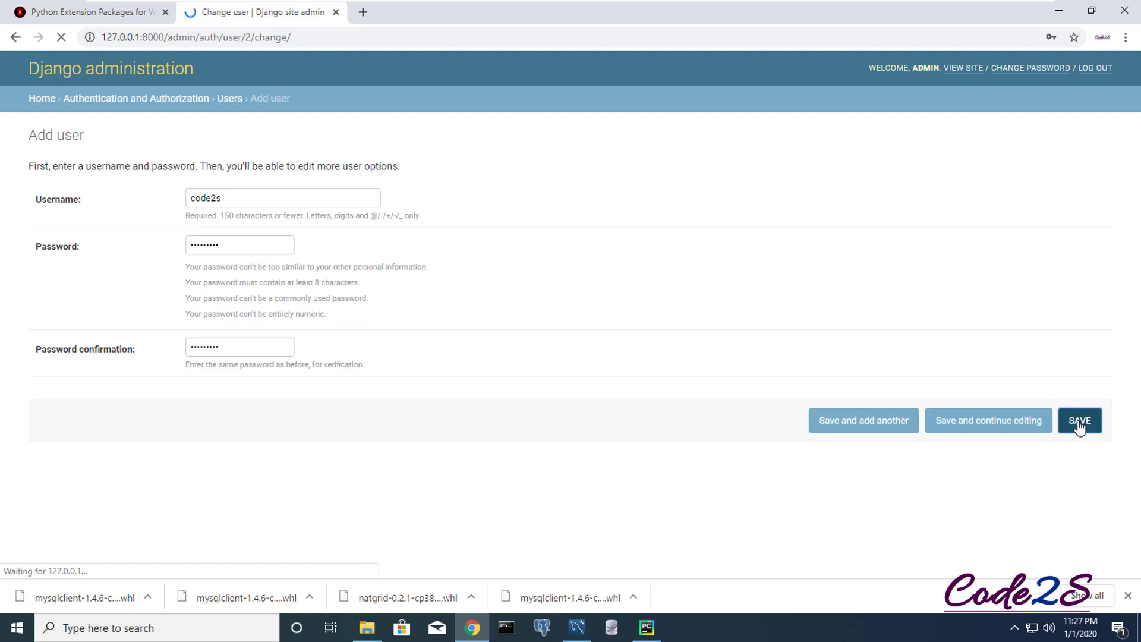
pyautogui.click(230, 100)
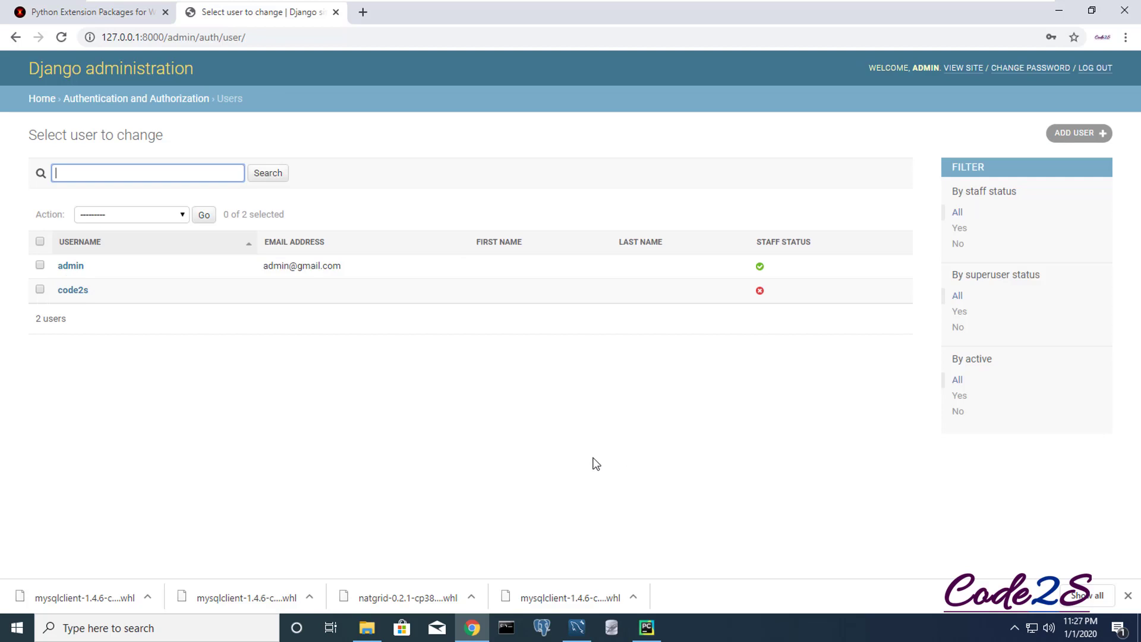
pyautogui.click(578, 625)
# - Refresh auth_user in Workbench and check the new code2s row's username and empty email
pyautogui.click(233, 253)
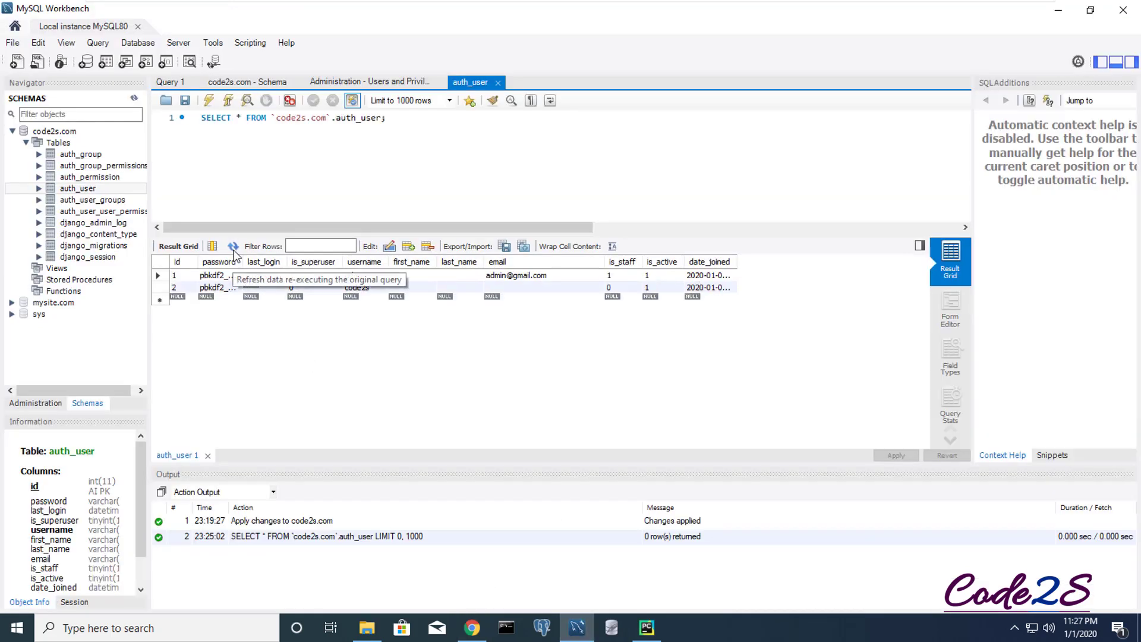
pyautogui.click(361, 289)
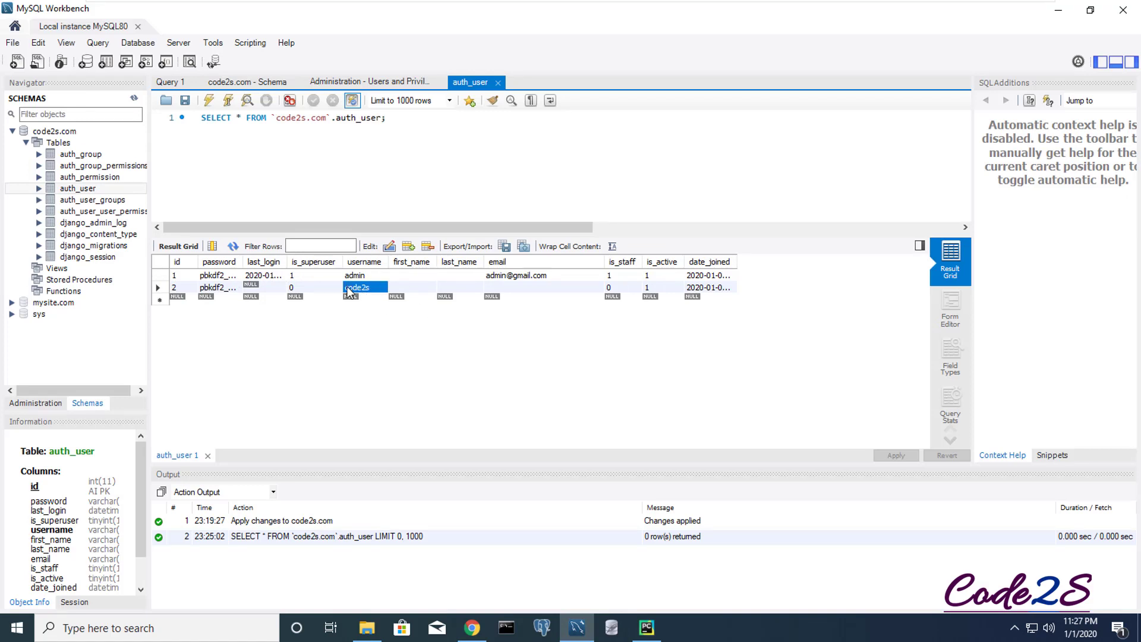
pyautogui.click(501, 285)
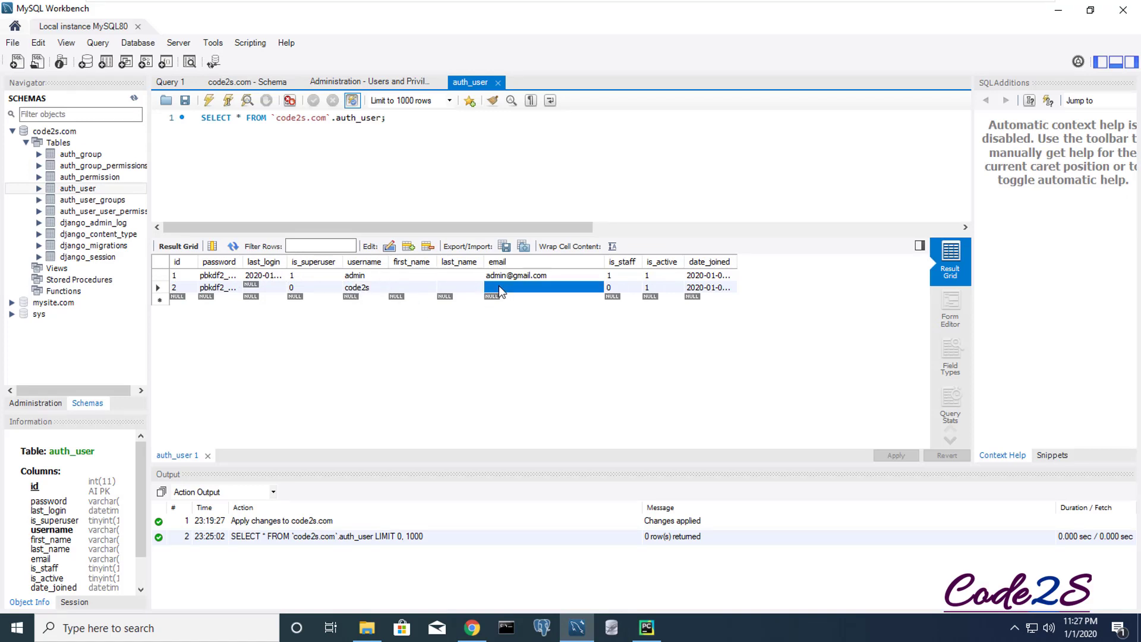
pyautogui.click(516, 288)
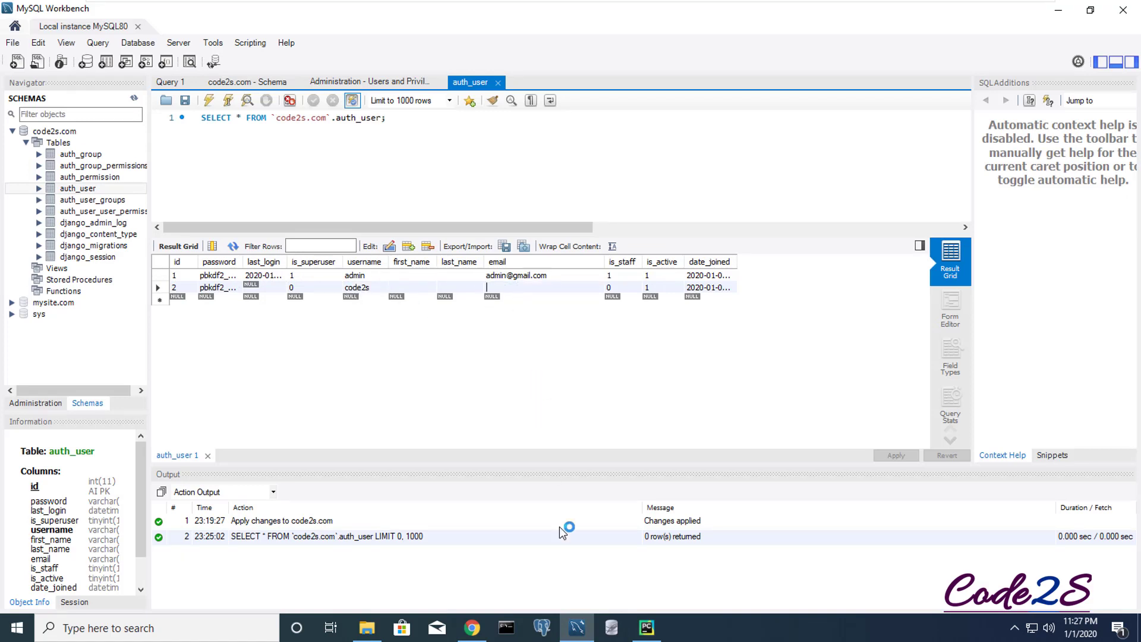
pyautogui.click(473, 627)
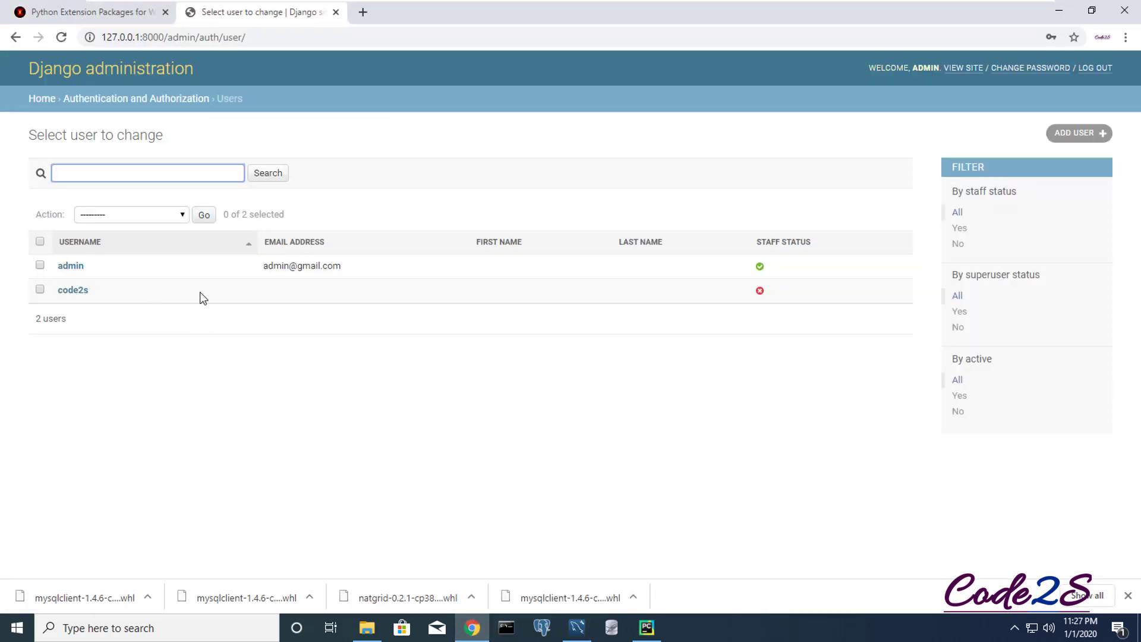
# - Give code2s an email address, save the user, and select the new email in the list
pyautogui.click(83, 300)
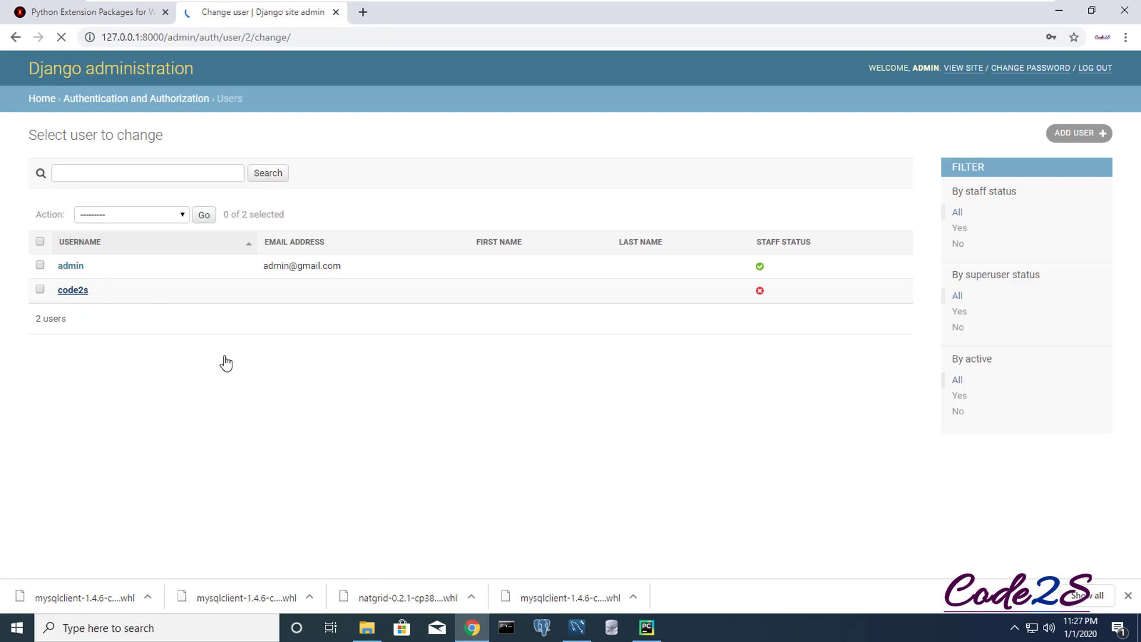
pyautogui.click(202, 385)
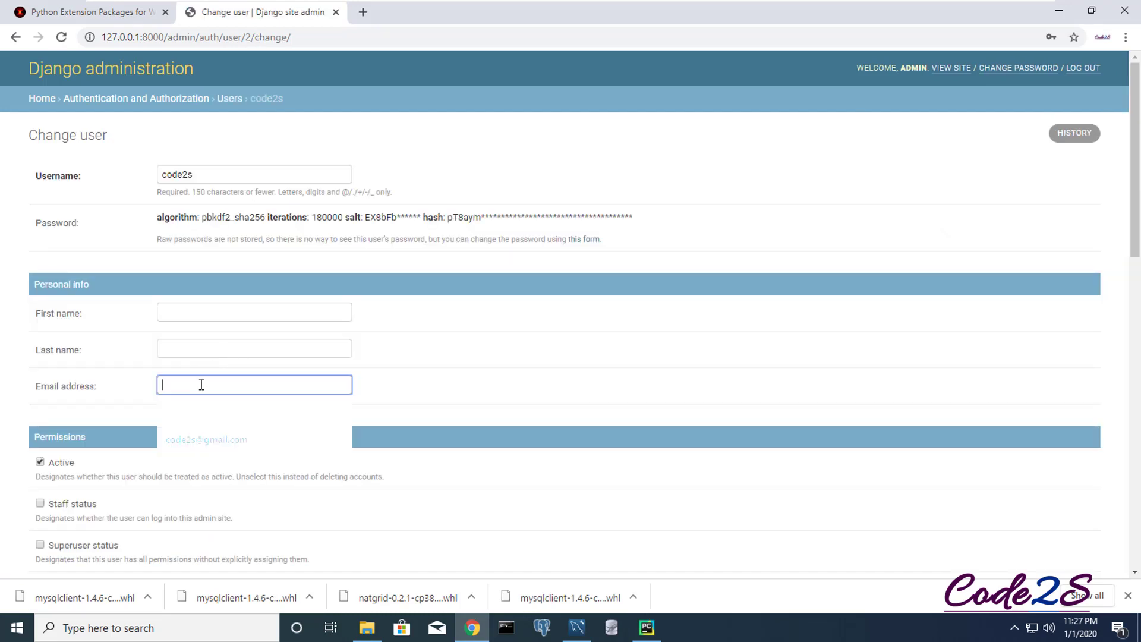
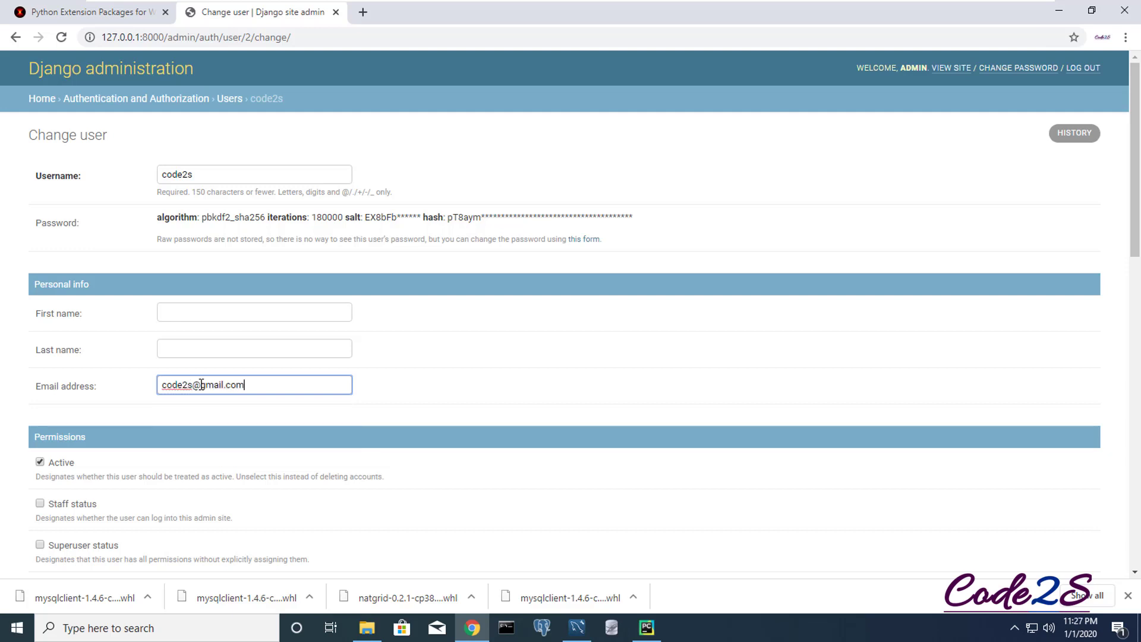
pyautogui.click(464, 385)
pyautogui.scroll(-10, 569, 412)
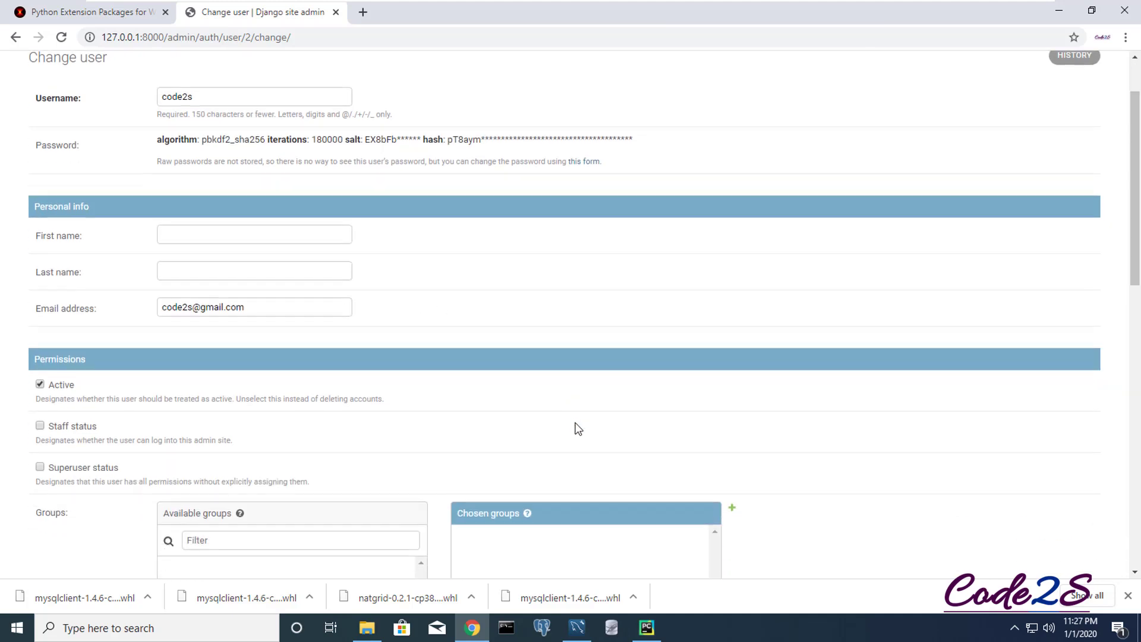
pyautogui.scroll(-5, 767, 529)
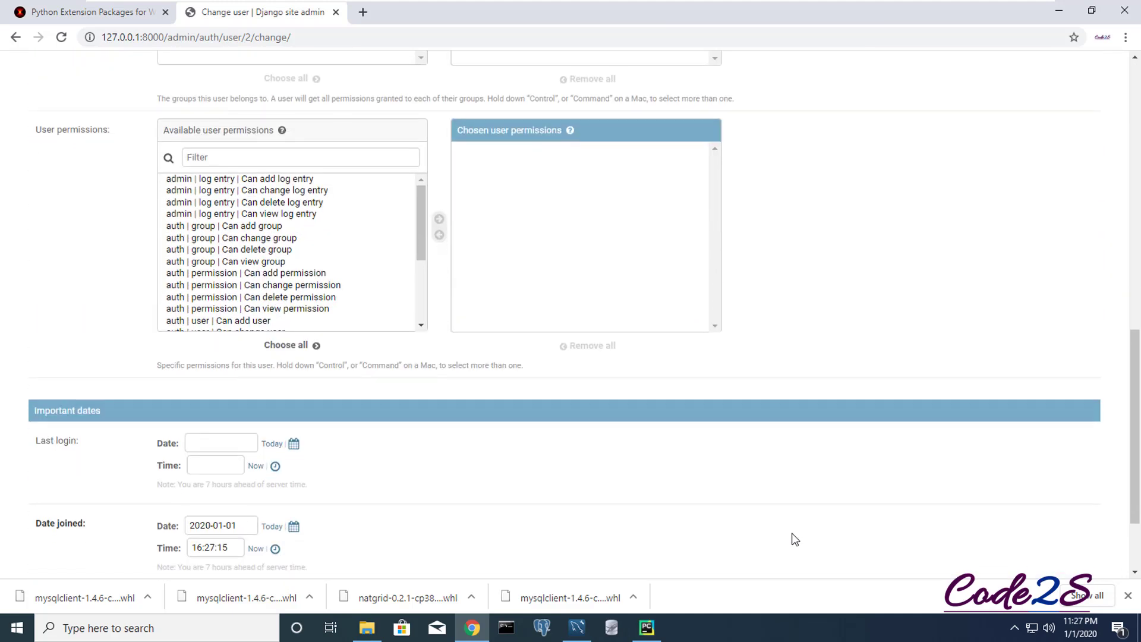
pyautogui.click(1063, 517)
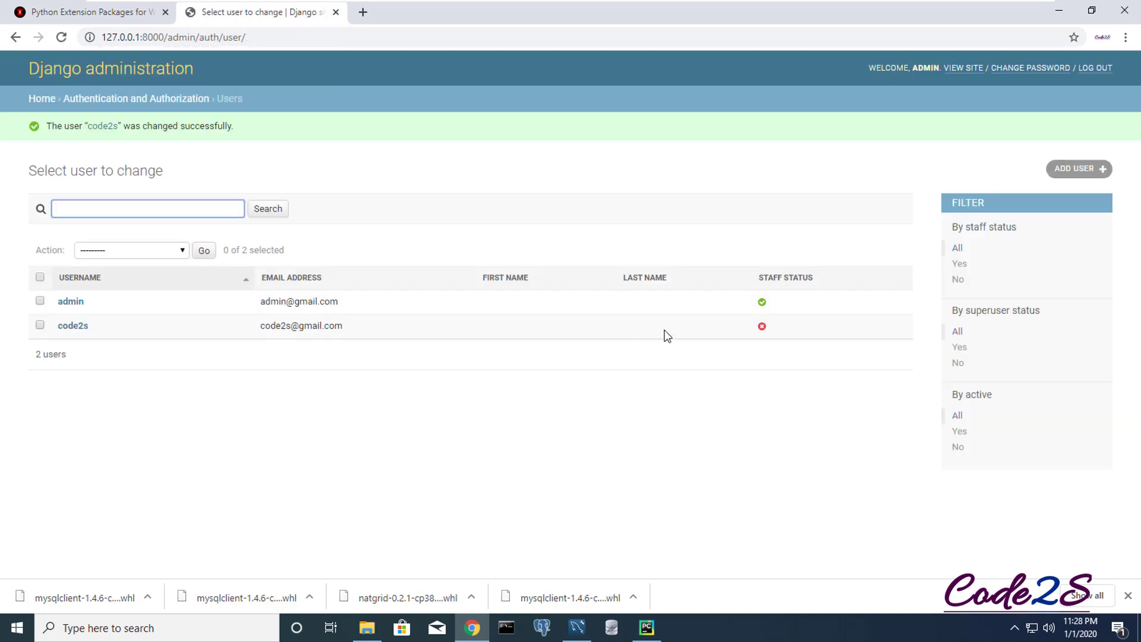
pyautogui.moveTo(348, 326); pyautogui.dragTo(259, 326)
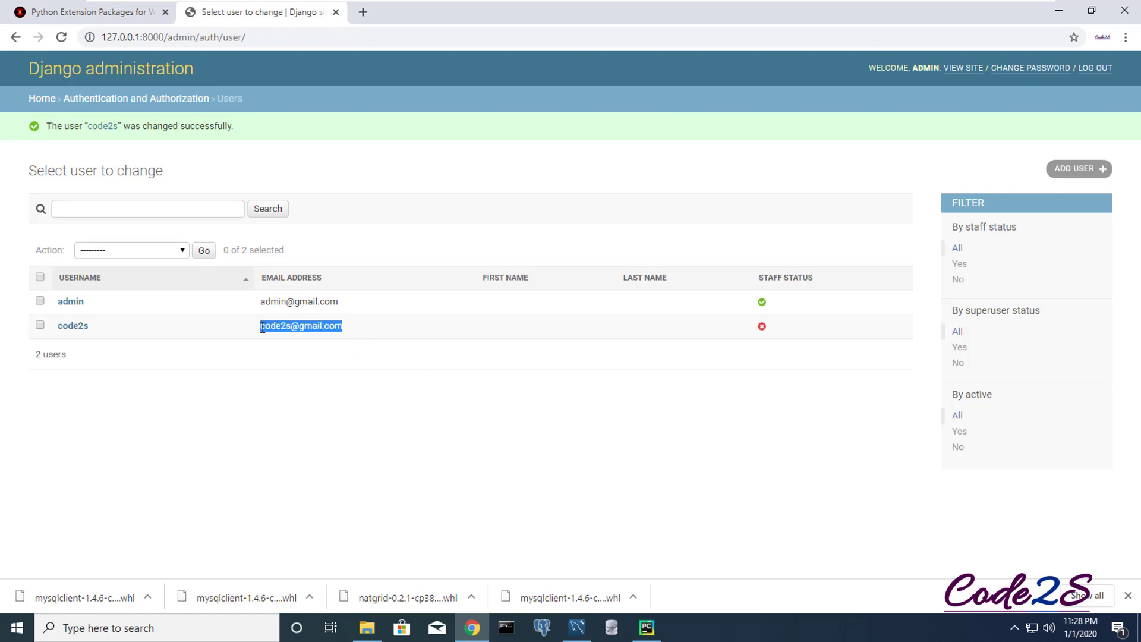
# - Refresh auth_user in Workbench and inspect the code2s row's newly filled email
pyautogui.click(577, 628)
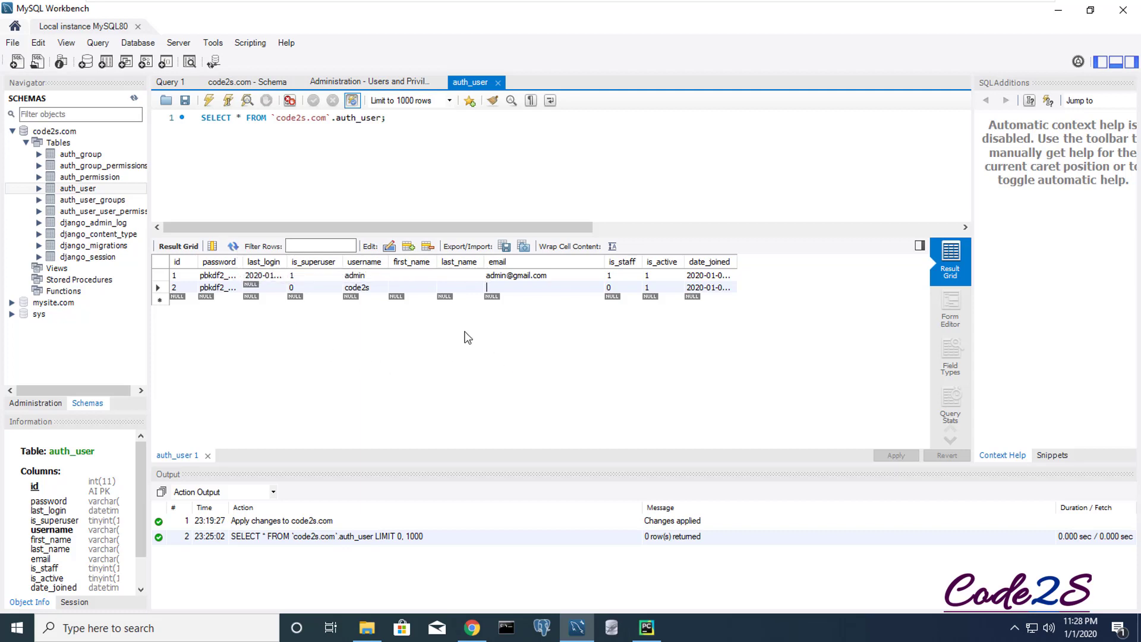
pyautogui.click(391, 287)
pyautogui.click(163, 287)
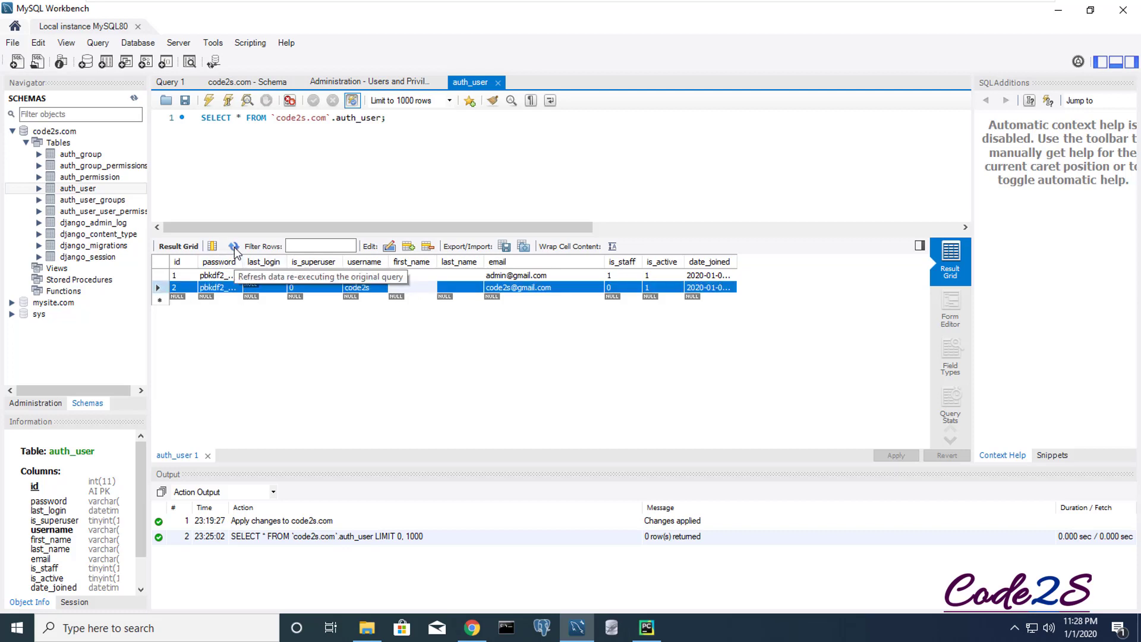
pyautogui.click(502, 319)
pyautogui.doubleClick(517, 286)
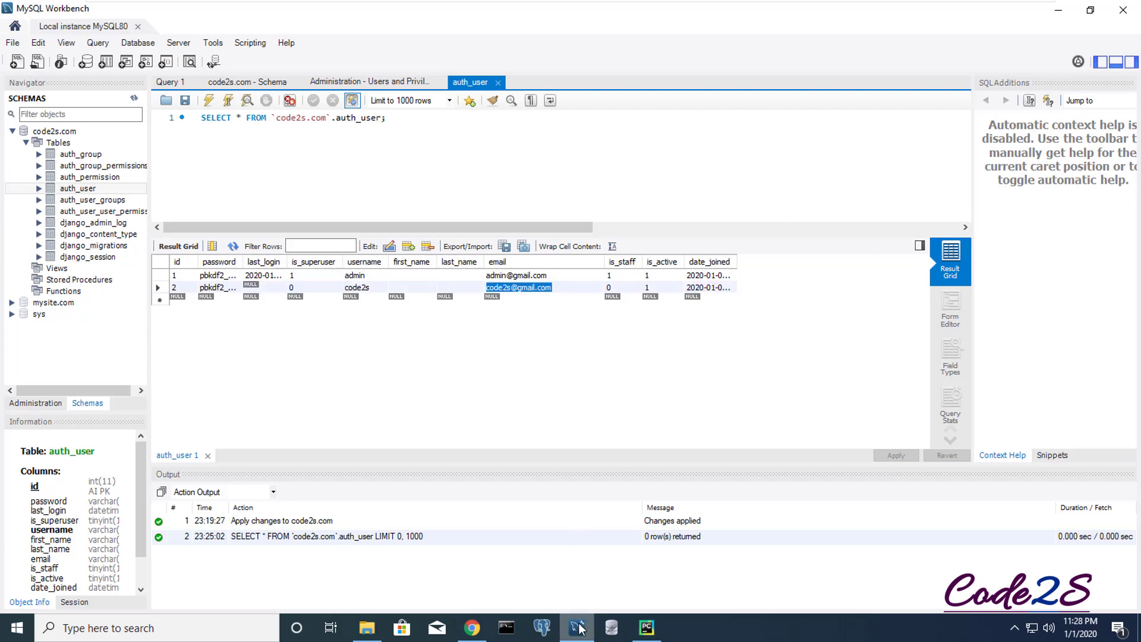
pyautogui.click(473, 627)
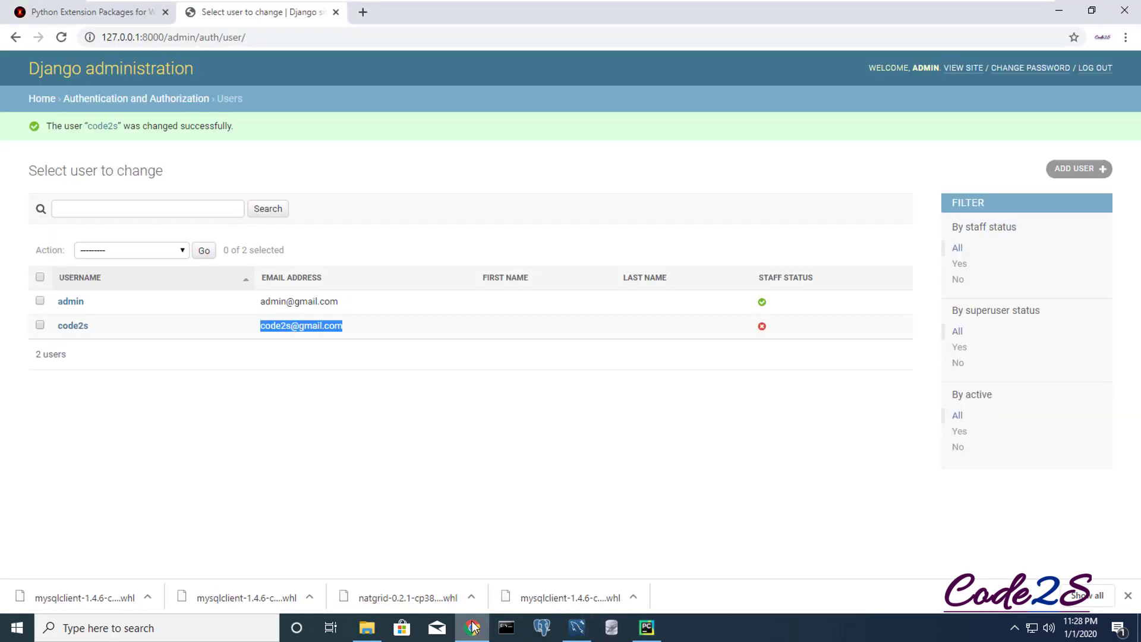
# - Load 127.0.0.1:8000 in a new tab to see Django's install-success page, then return to Workbench
pyautogui.click(384, 447)
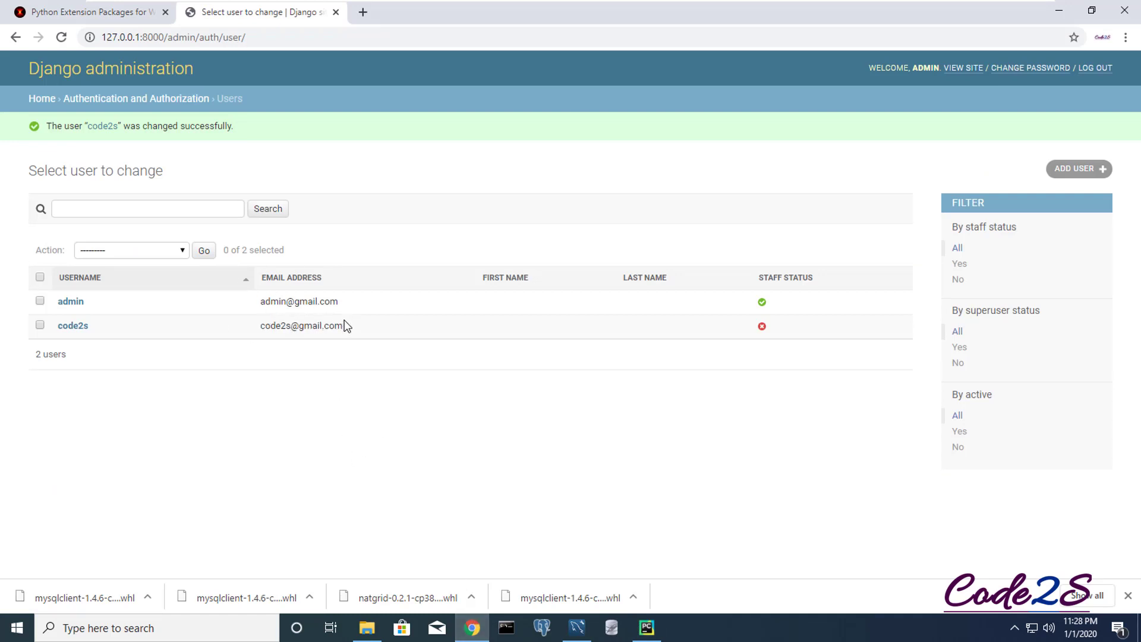
pyautogui.click(363, 12)
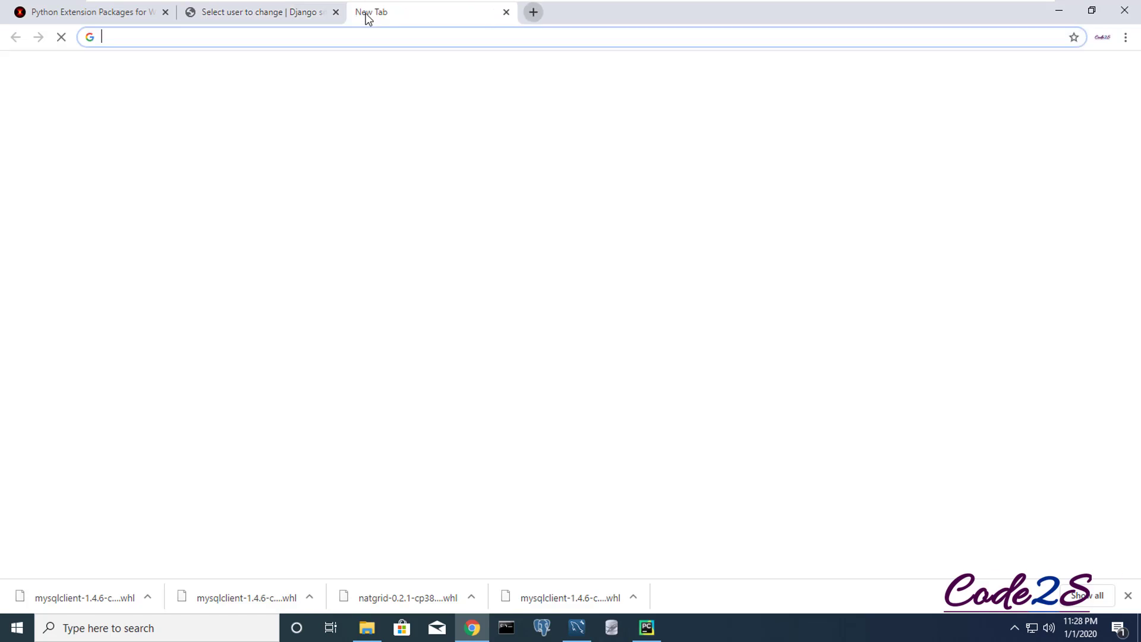
pyautogui.write('127.0.0.1:8000')
pyautogui.press('Return')
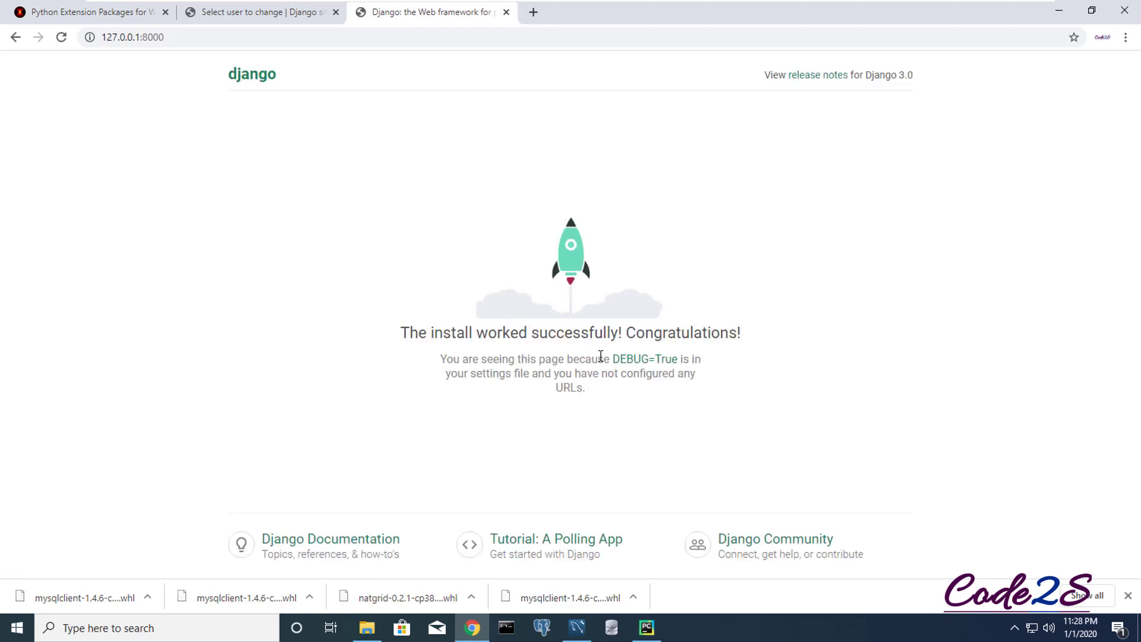
pyautogui.click(262, 13)
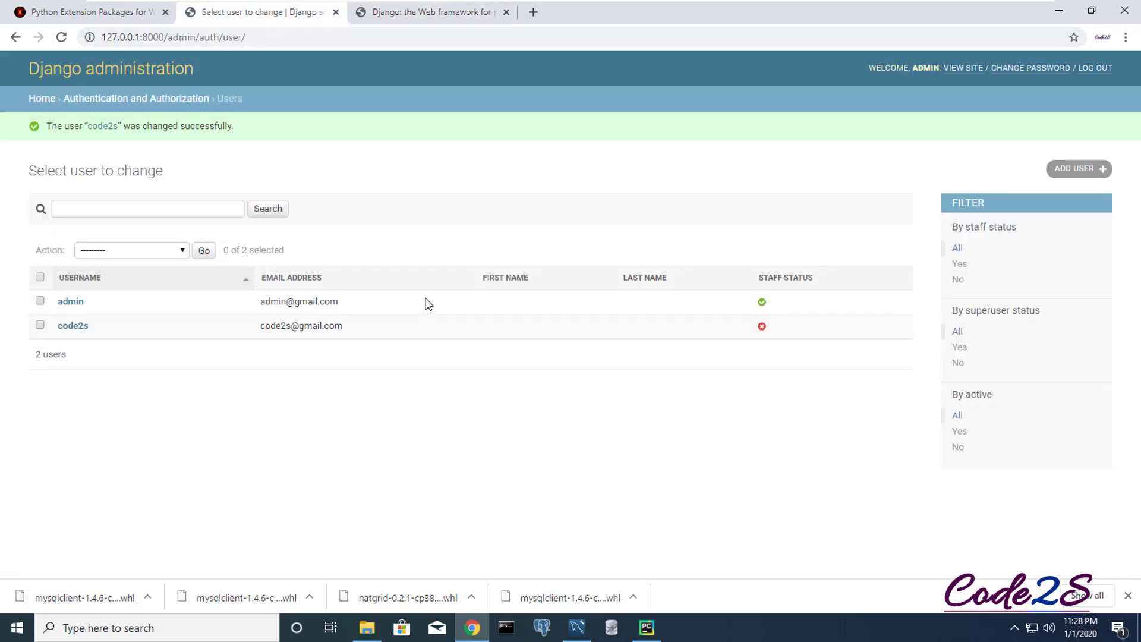
pyautogui.click(576, 627)
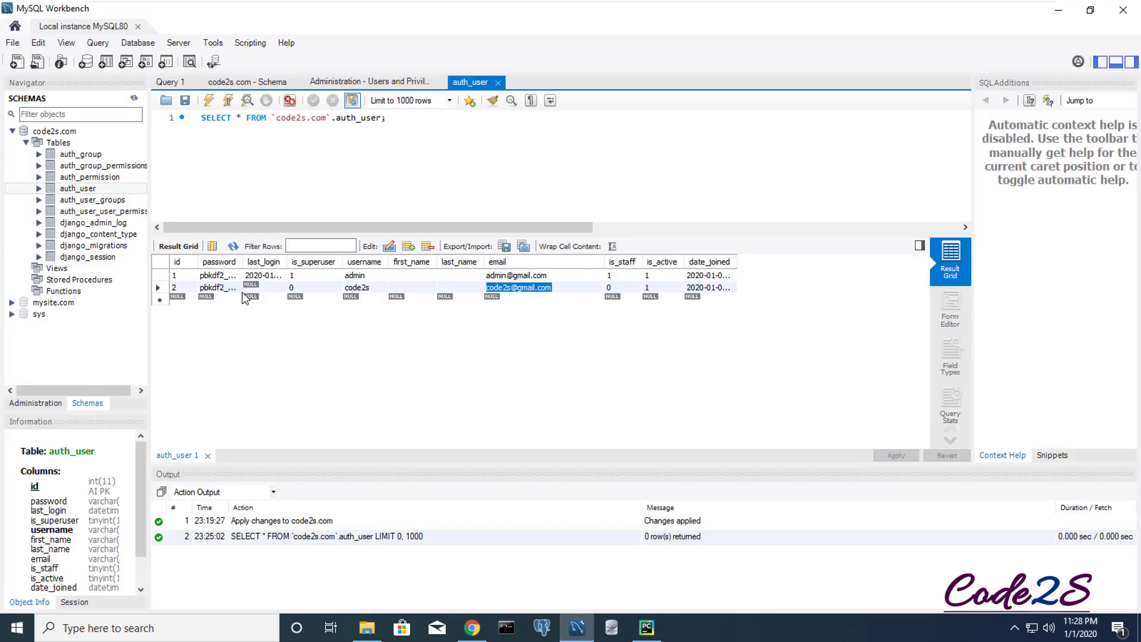